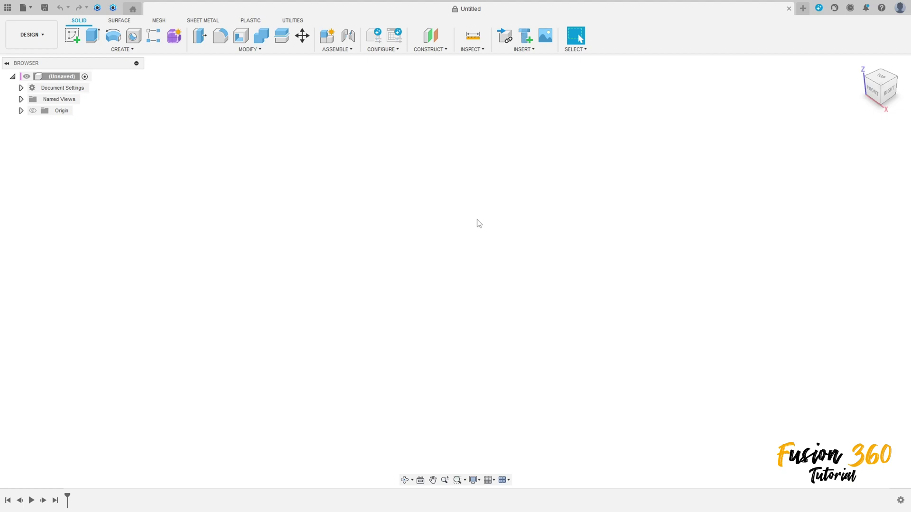
Step: Start a sketch on the front (XZ) plane and draw a horizontal line about 72 mm long from the origin, continuing into a downward-curving tangent arc
left_click(72, 35)
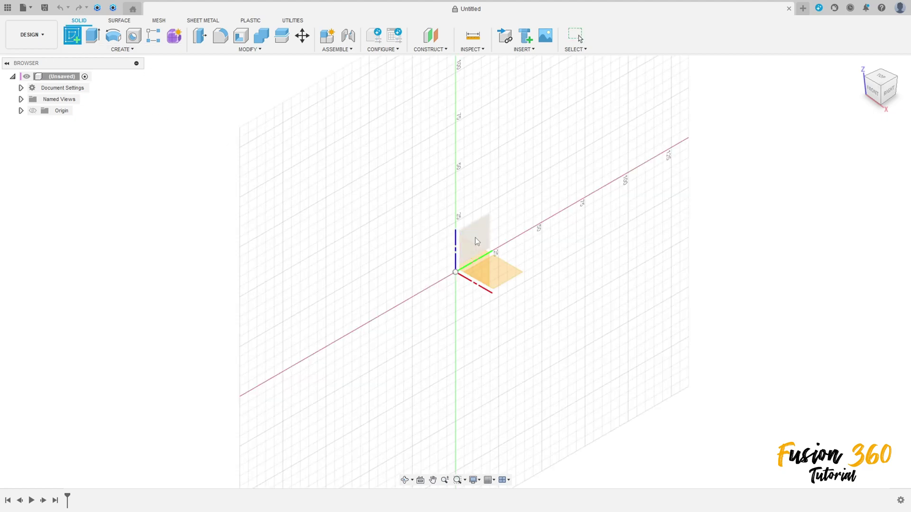
left_click(476, 241)
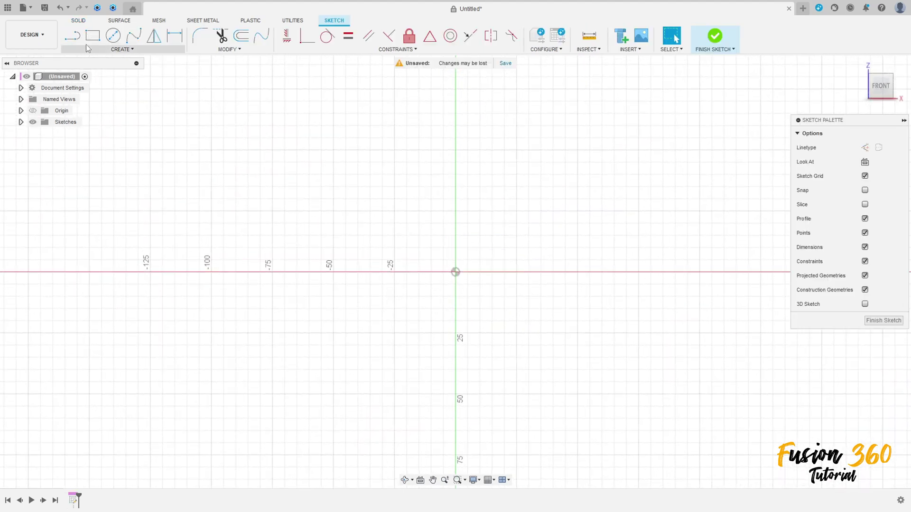
left_click(73, 35)
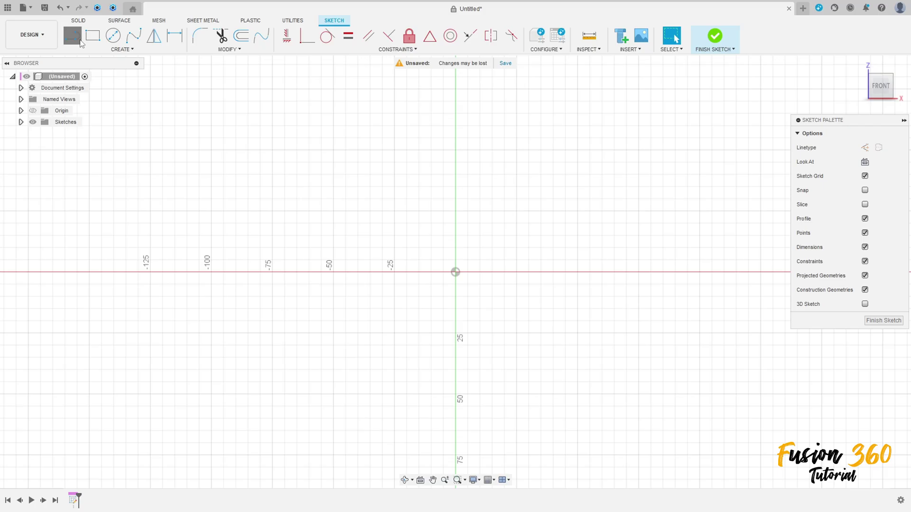
left_click(455, 272)
left_click(631, 272)
mouse_move(631, 271)
left_mouse_down()
mouse_move(685, 278)
mouse_move(773, 329)
mouse_move(798, 372)
mouse_move(793, 403)
mouse_move(809, 380)
left_mouse_up()
key("Escape")
mouse_move(720, 265)
middle_mouse_down()
mouse_move(527, 226)
mouse_move(534, 228)
middle_mouse_up()
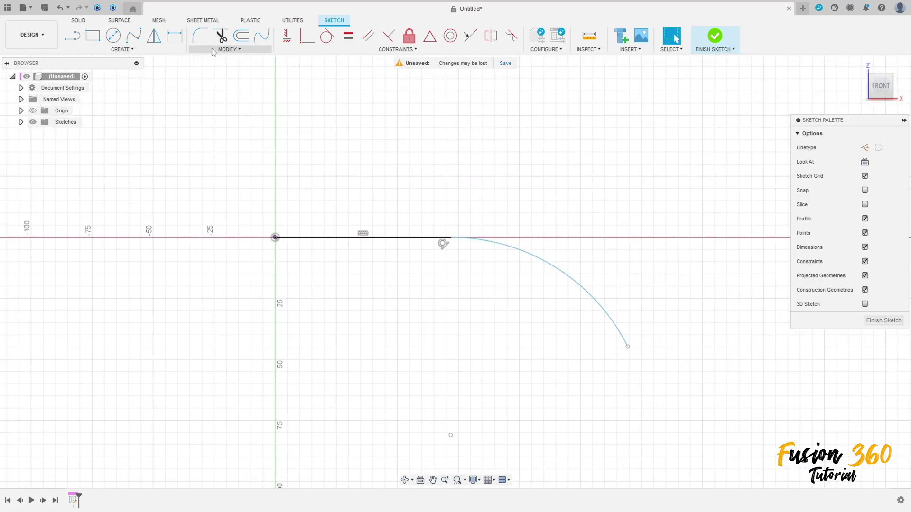
Step: Offset the line and arc chain 10 mm to its lower, inner side and move the offset dimension onto the curved section
left_click(240, 35)
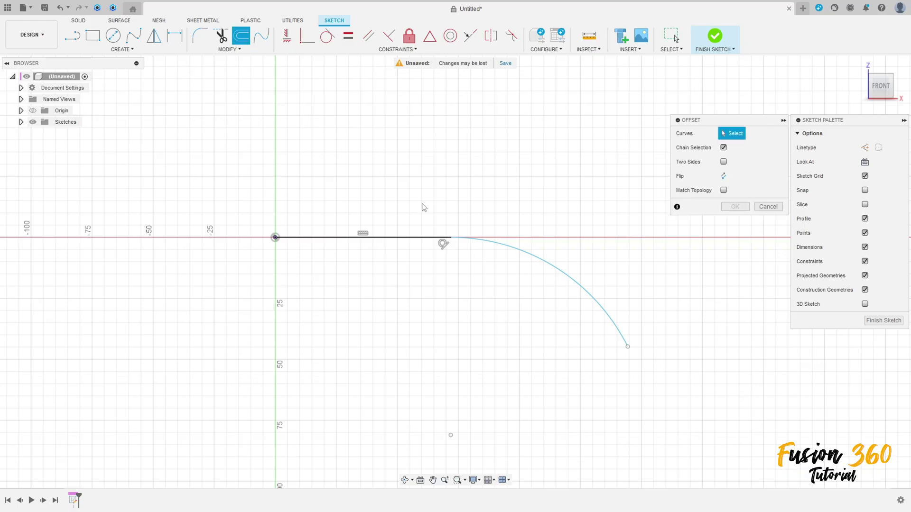
left_click(436, 238)
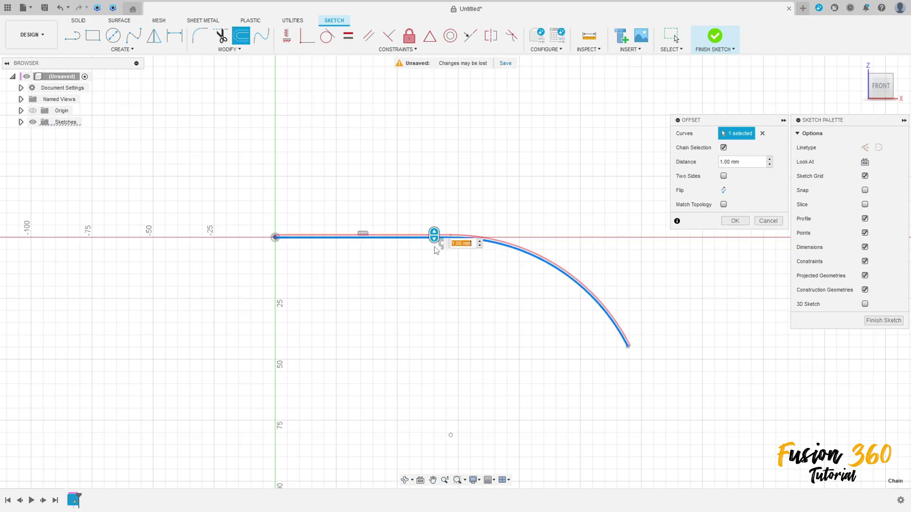
left_click_drag(432, 238, 432, 267)
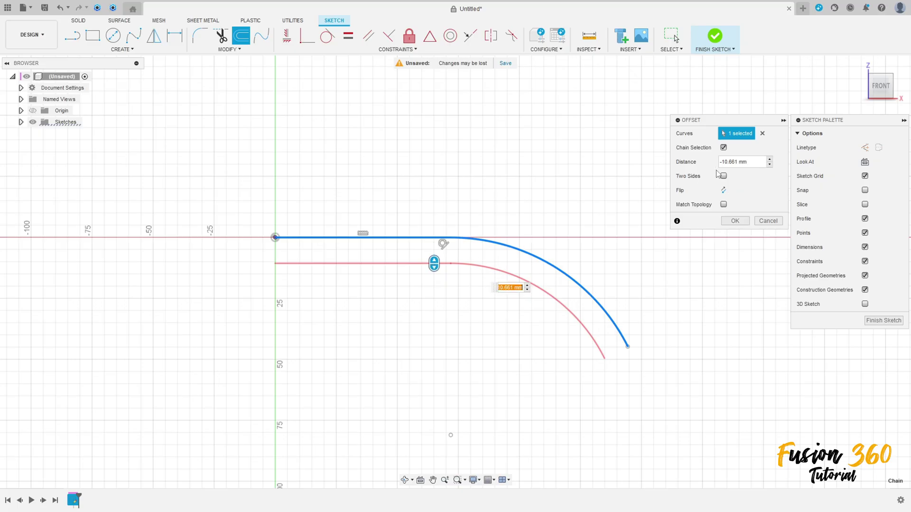
left_click(740, 161)
type("10")
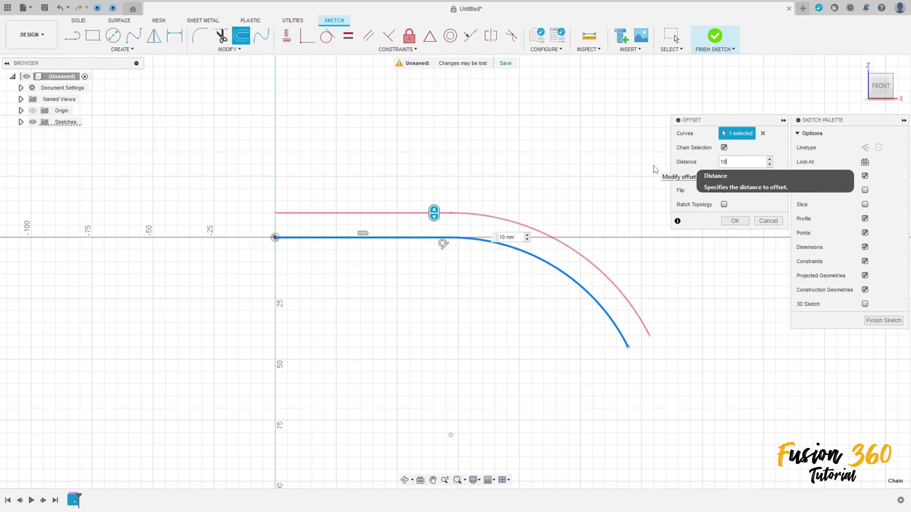
left_click(723, 191)
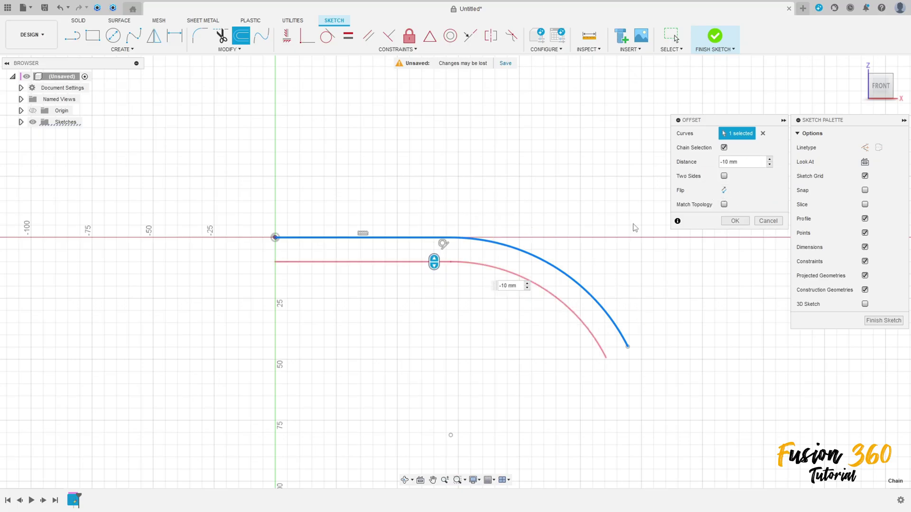
left_click(734, 222)
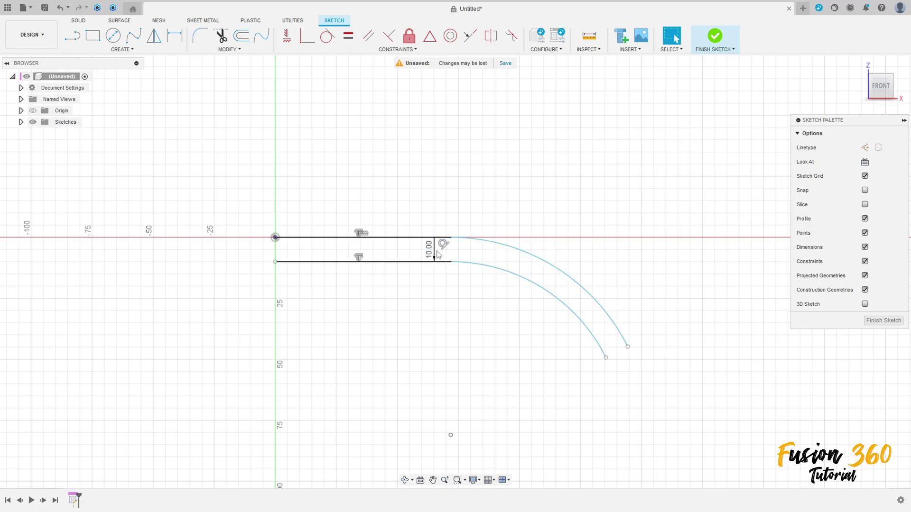
left_click_drag(434, 254, 542, 235)
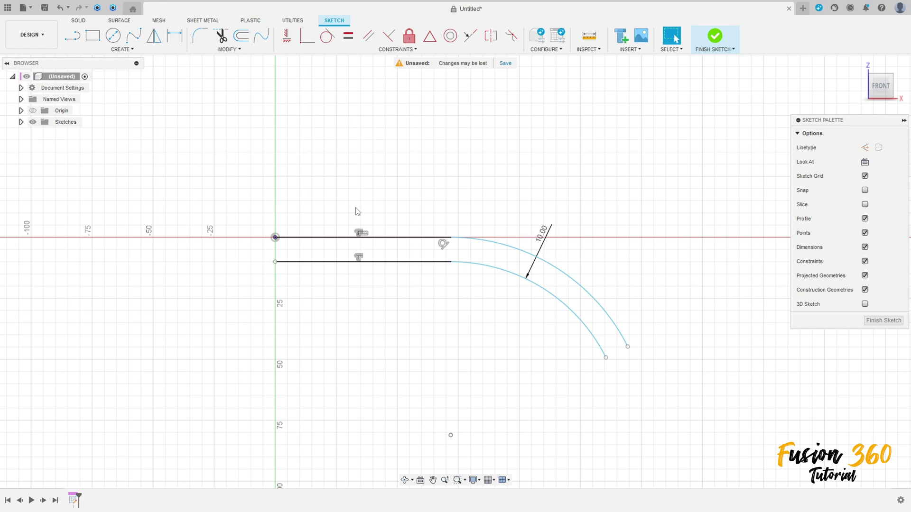
Step: Draw a 7 mm line down from the origin, a horizontal about 27 mm and a slanted line to the lower offset line; trim the leftover segment
key("l")
scroll(274, 241, "up", 3)
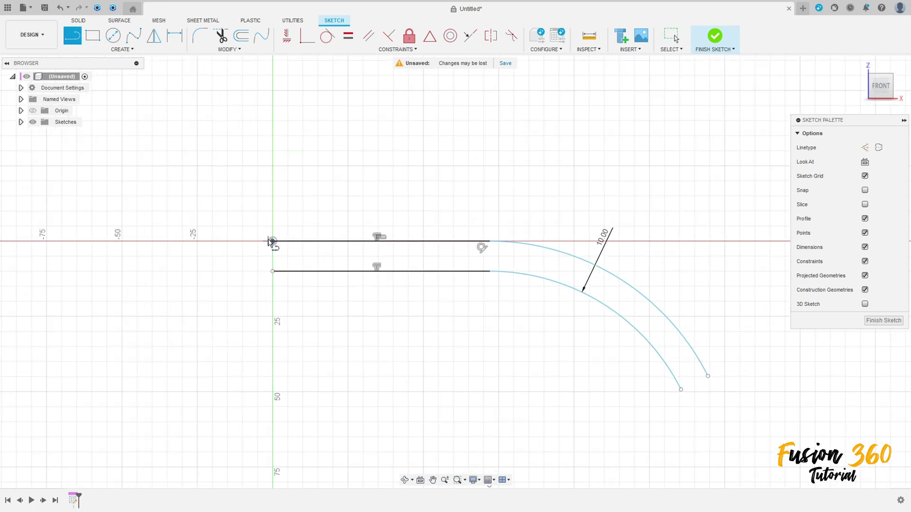
left_click(274, 241)
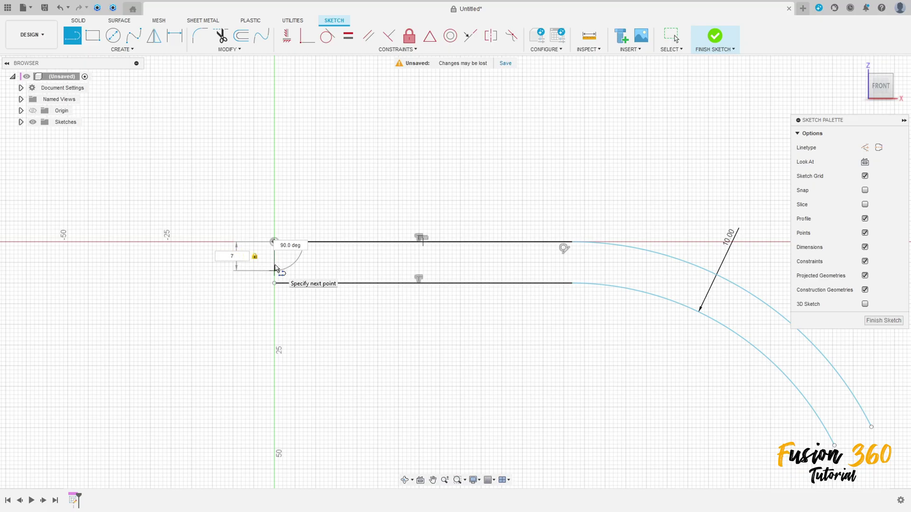
left_click(275, 268)
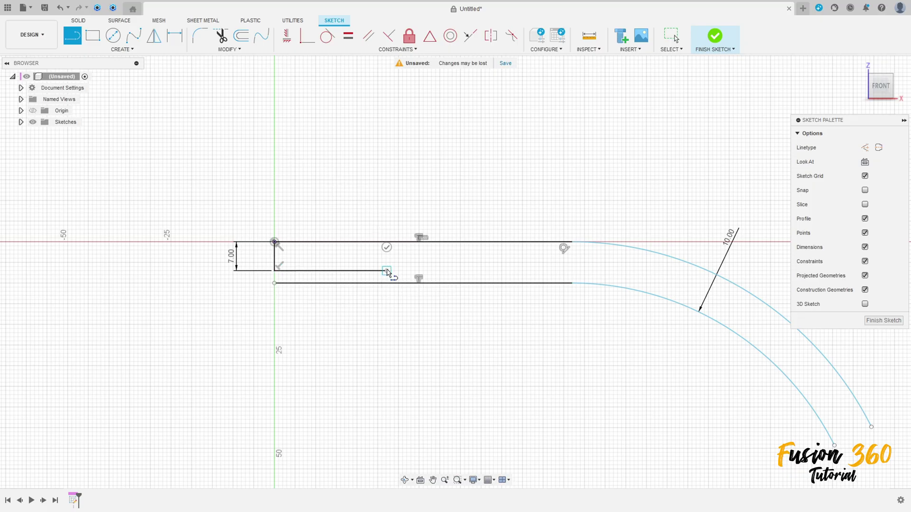
left_click(387, 271)
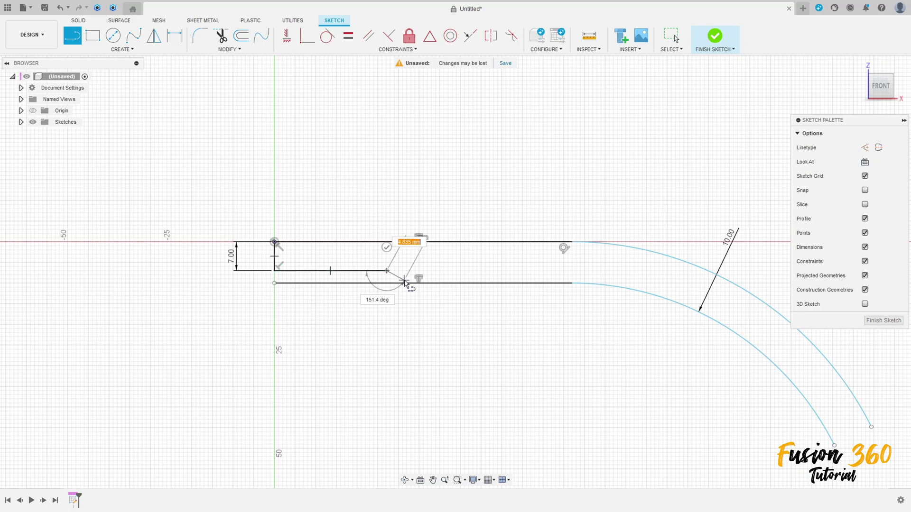
left_click(430, 284)
key("Escape")
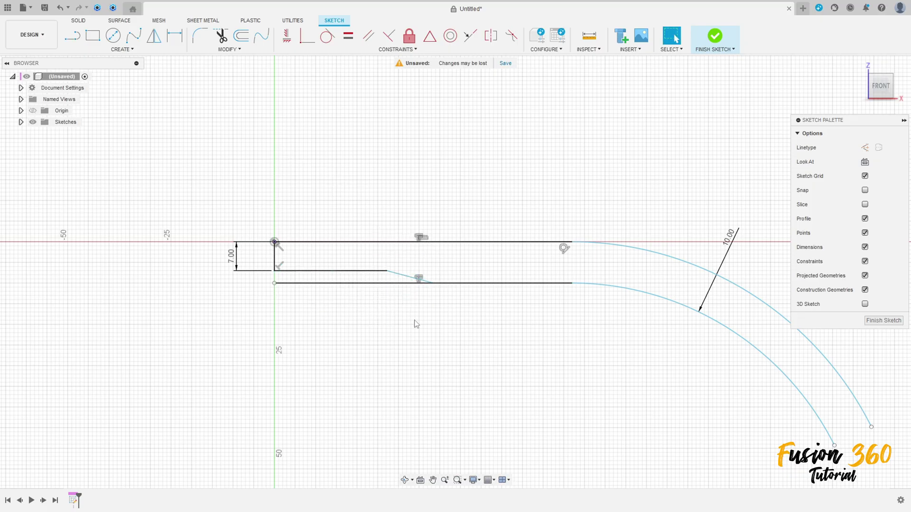
left_click(220, 36)
left_click(370, 284)
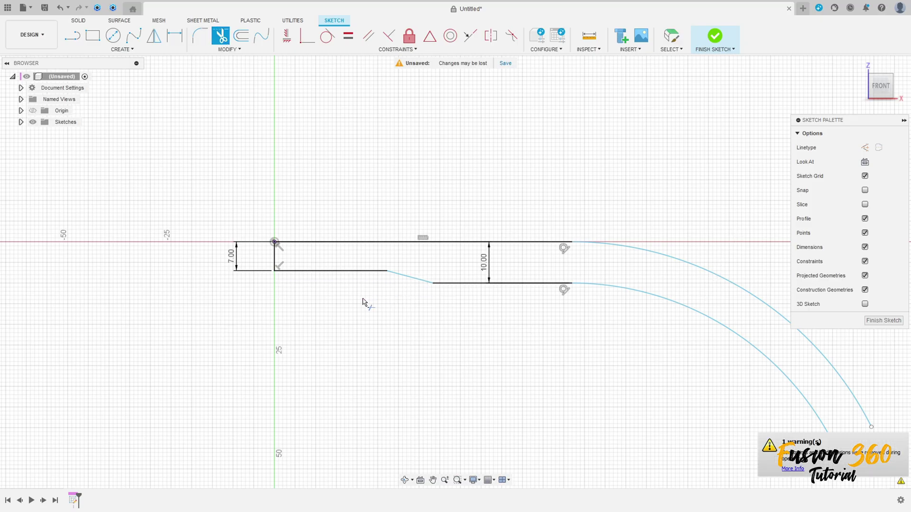
Step: Dimension the angle between the short lower horizontal line and the slanted line as 135 degrees
left_click(174, 35)
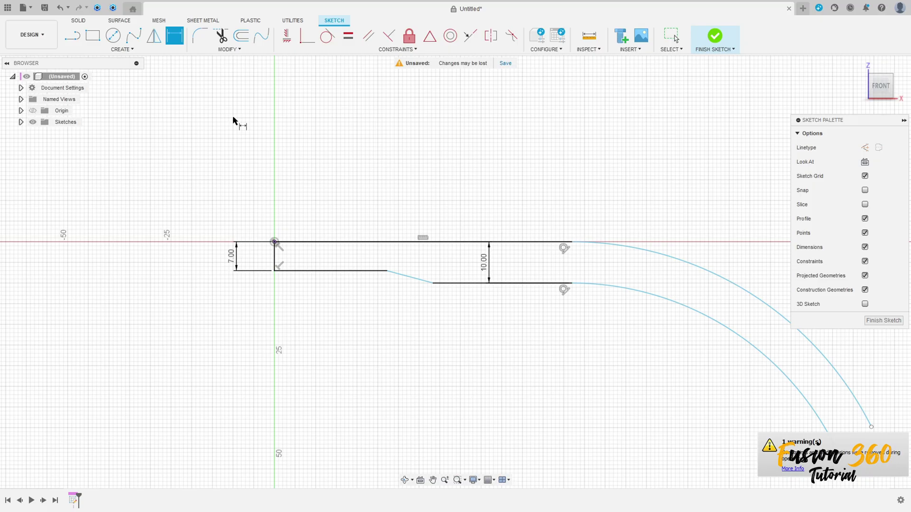
left_click(359, 273)
left_click(416, 279)
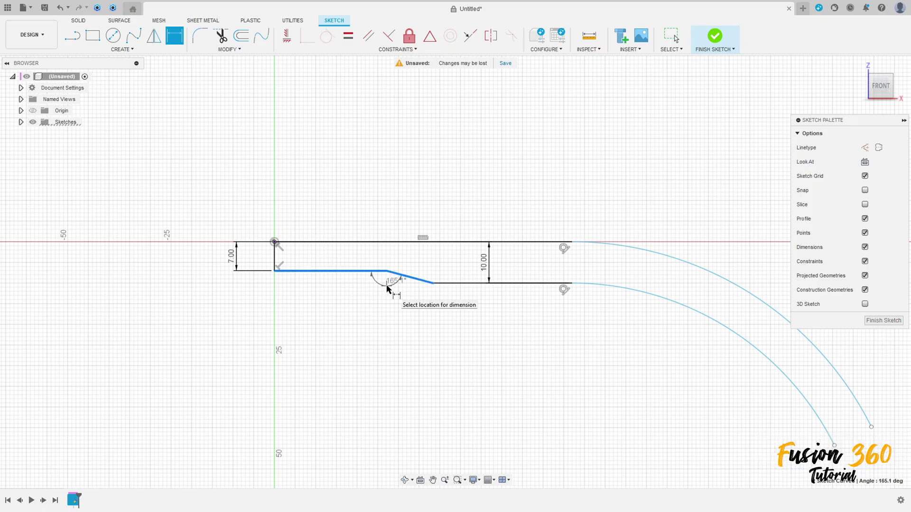
left_click(385, 293)
type("135")
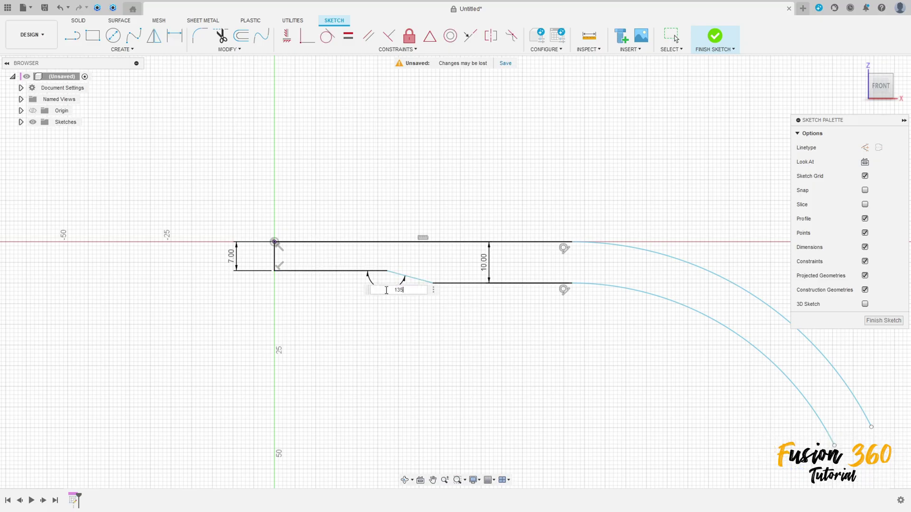
key("Return")
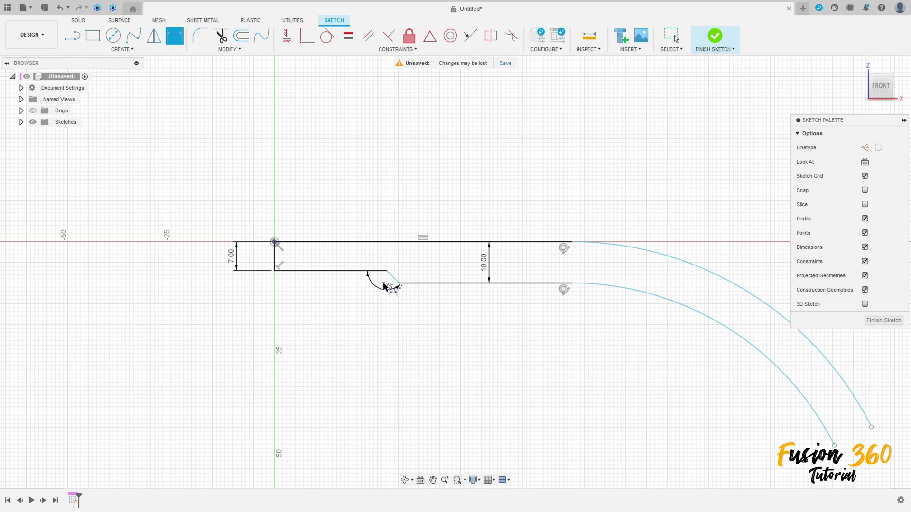
Step: Dimension the length of the short lower horizontal line as 20 mm
left_click(315, 271)
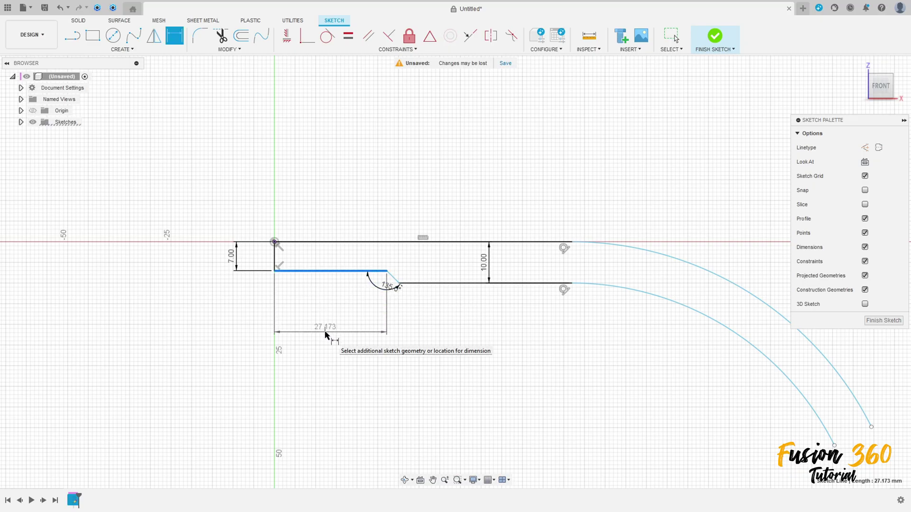
left_click(327, 336)
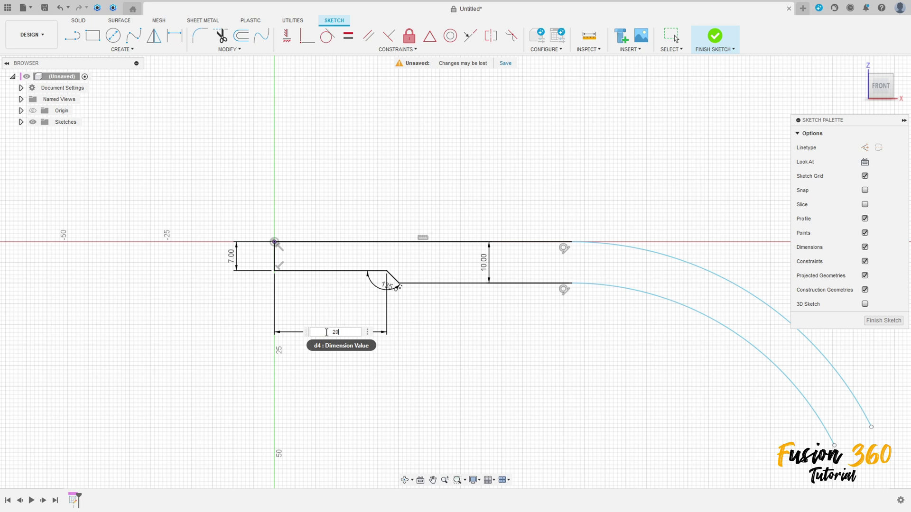
type("20")
key("Return")
key("Escape")
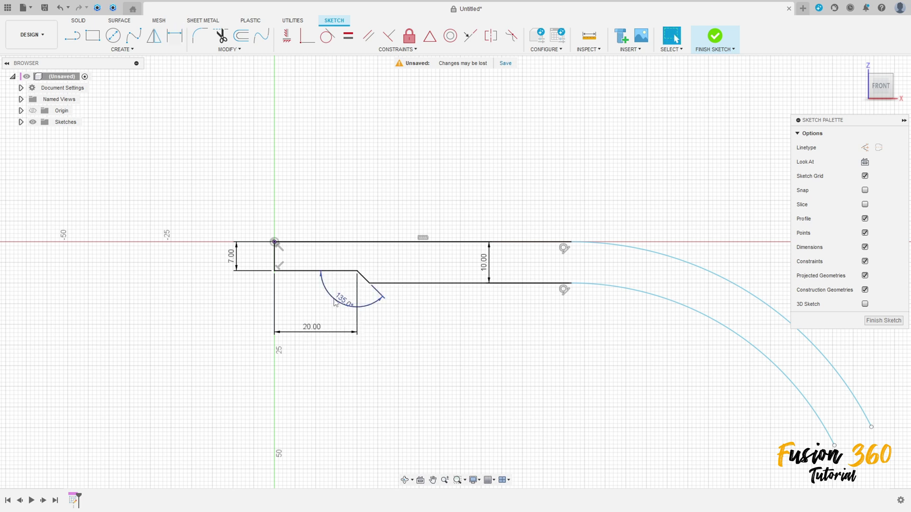
Step: Close the curved end of the profile with a 3-point arc bulging outward between the endpoints of the two long arcs
scroll(335, 303, "down", 2)
middle_click_drag(533, 349, 284, 272)
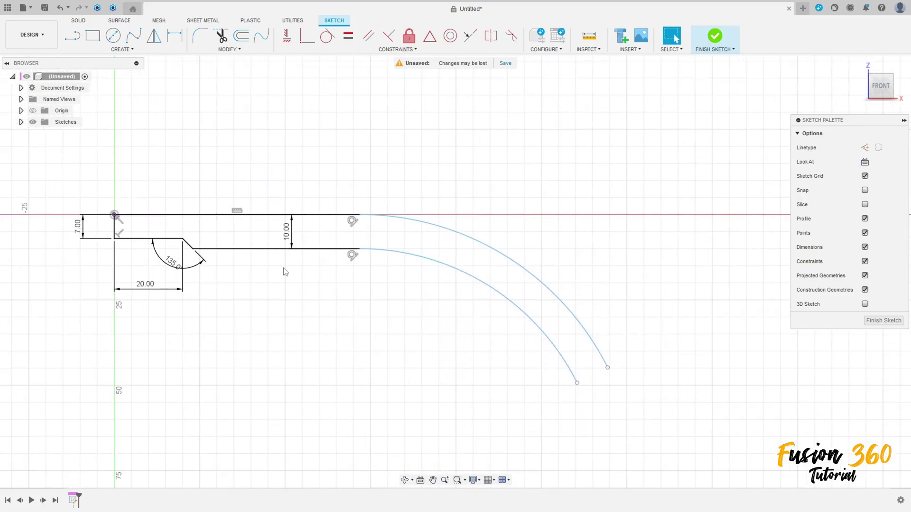
left_click(122, 49)
mouse_move(110, 89)
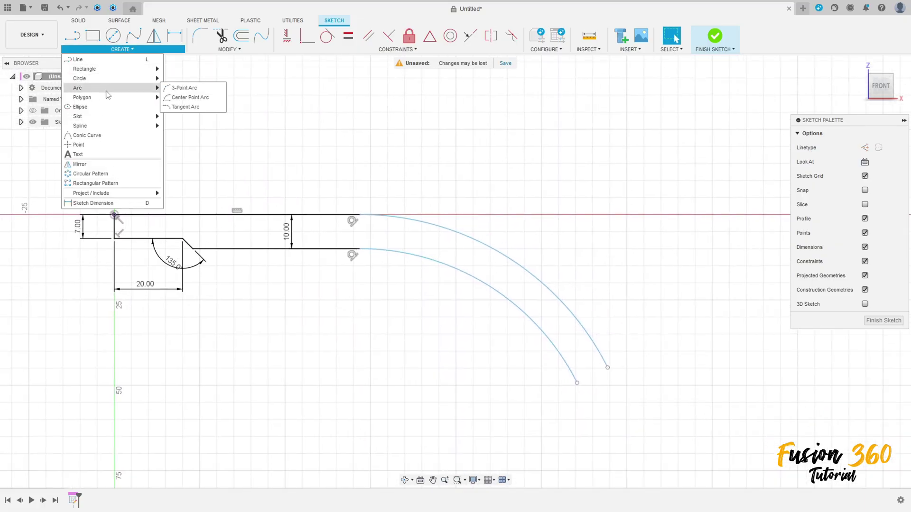
left_click(175, 89)
left_click(577, 383)
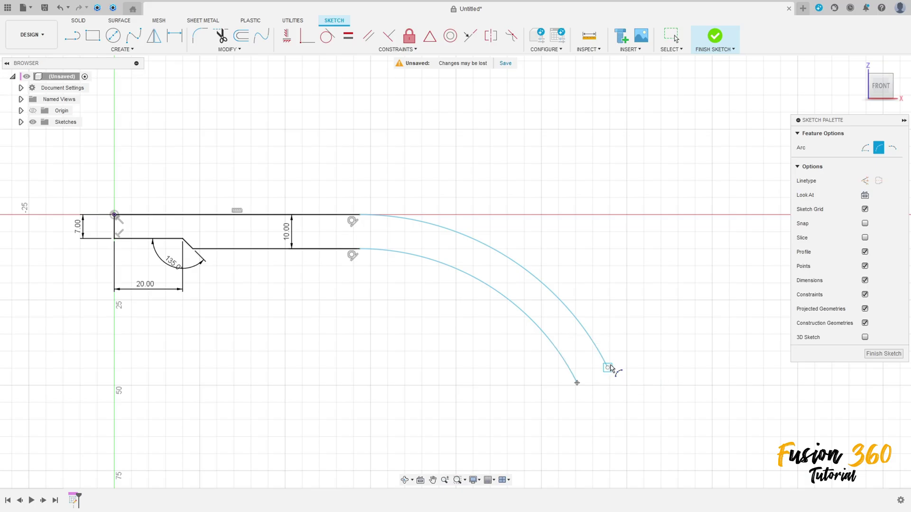
left_click(607, 368)
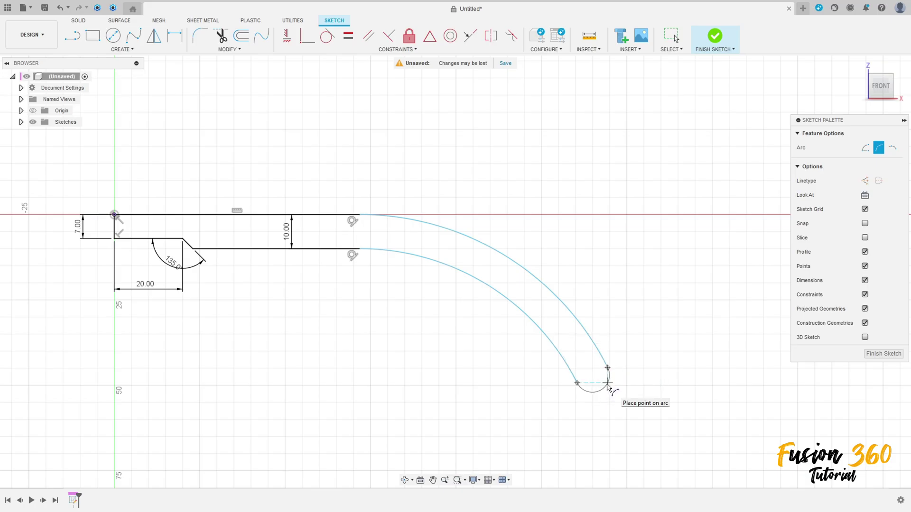
left_click(608, 396)
key("Escape")
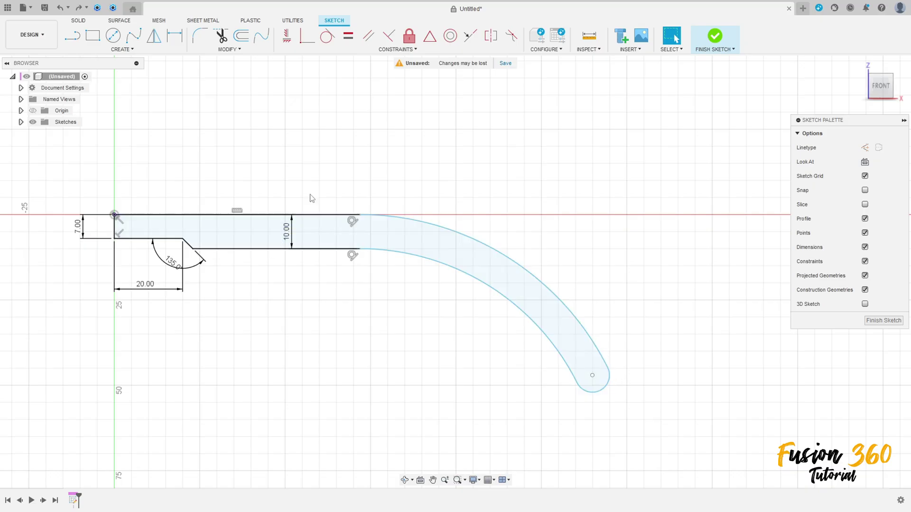
Step: Make the end arc tangent to both the inner and outer long arcs
left_click(327, 36)
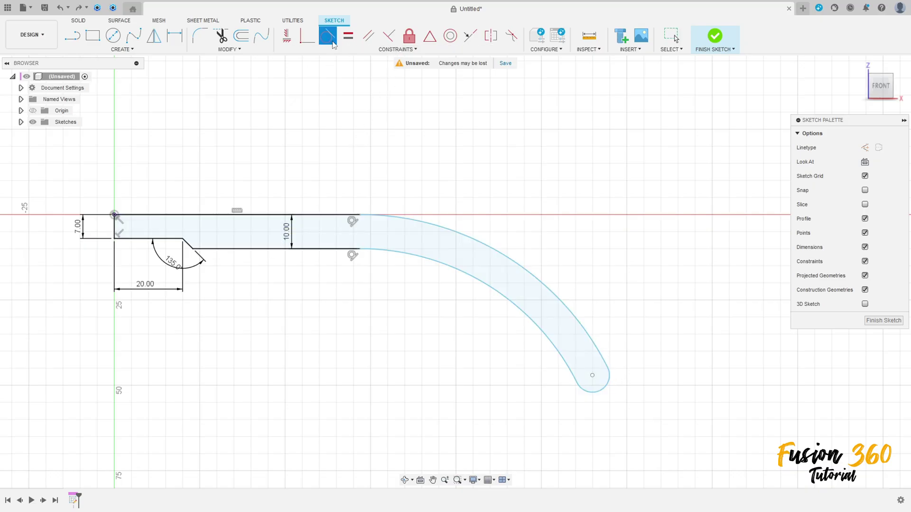
left_click(584, 391)
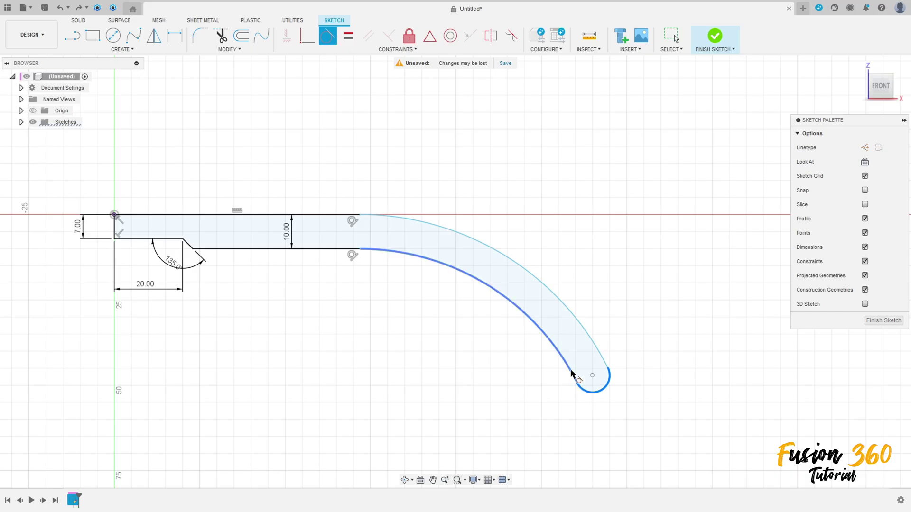
left_click(575, 379)
left_click(612, 378)
left_click(604, 369)
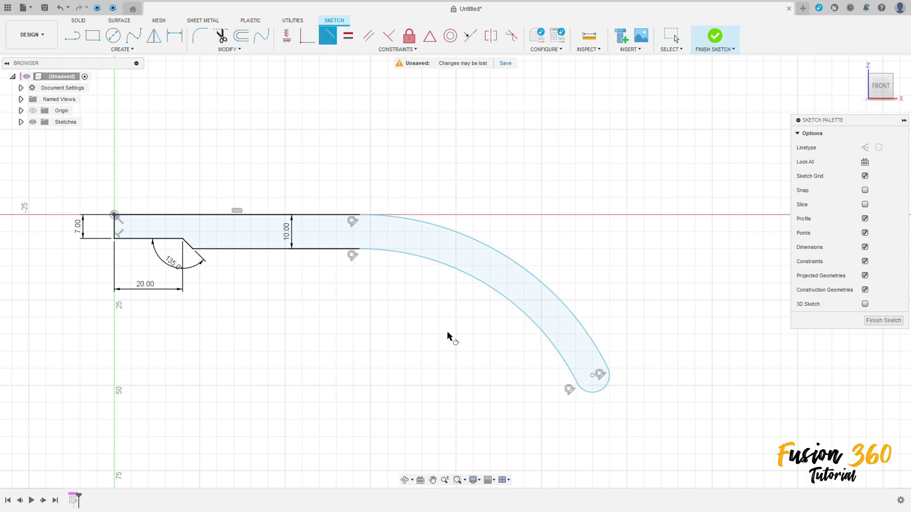
key("Escape")
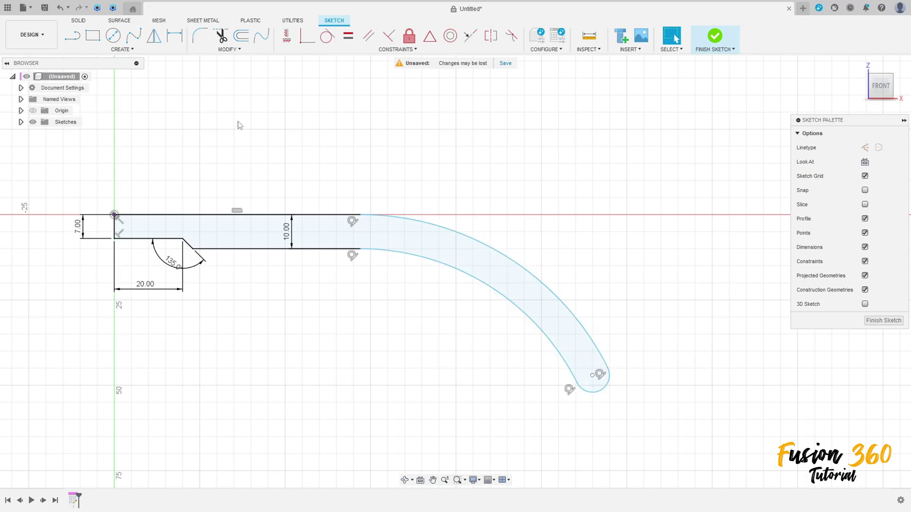
Step: Dimension the length of the profile's upper horizontal line as 39 mm
left_click(175, 36)
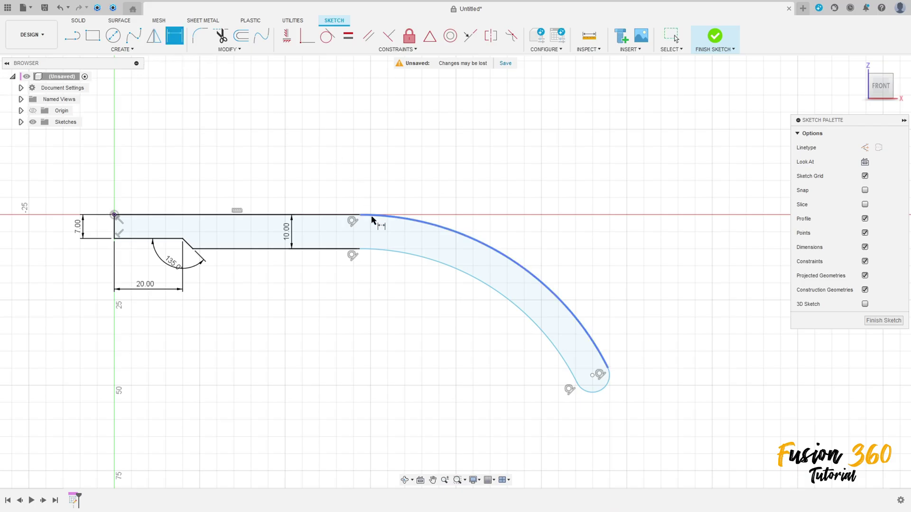
left_click(223, 216)
left_click(237, 156)
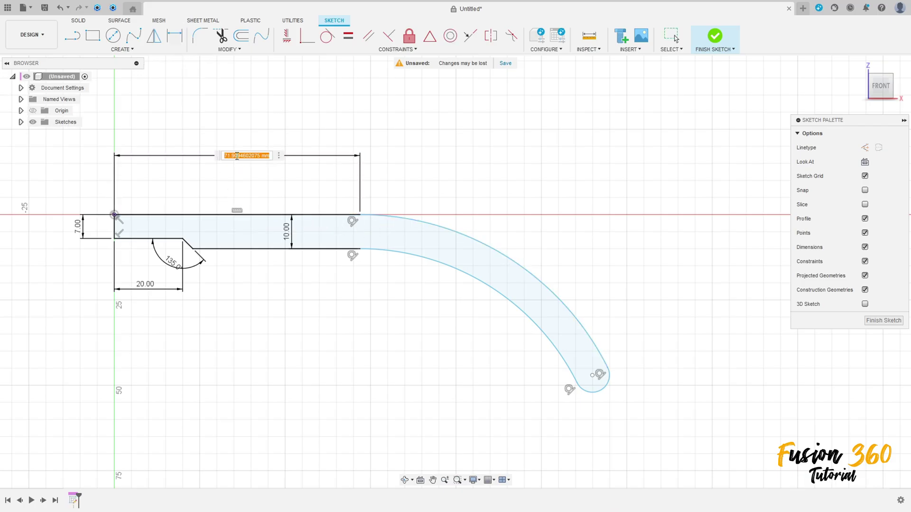
type("39")
key("Return")
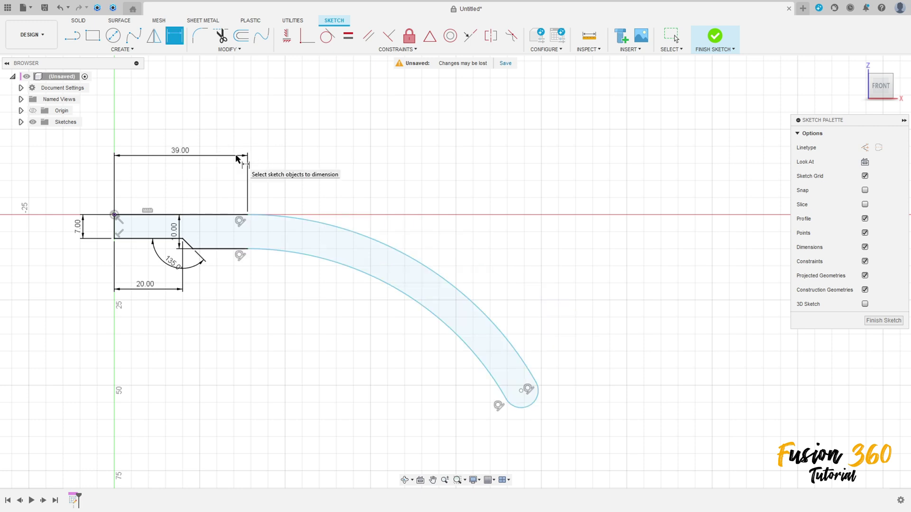
Step: Dimension the radius of the outer long arc as 56 mm
left_click(380, 240)
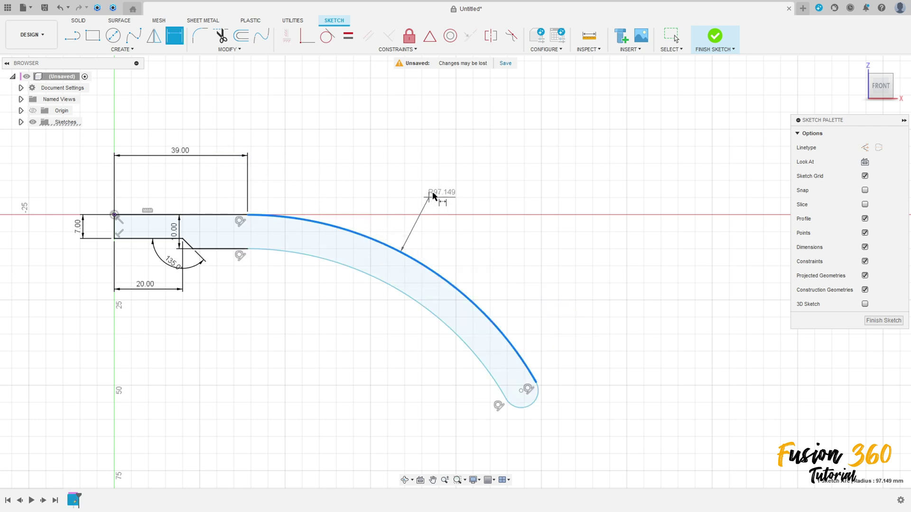
left_click(446, 176)
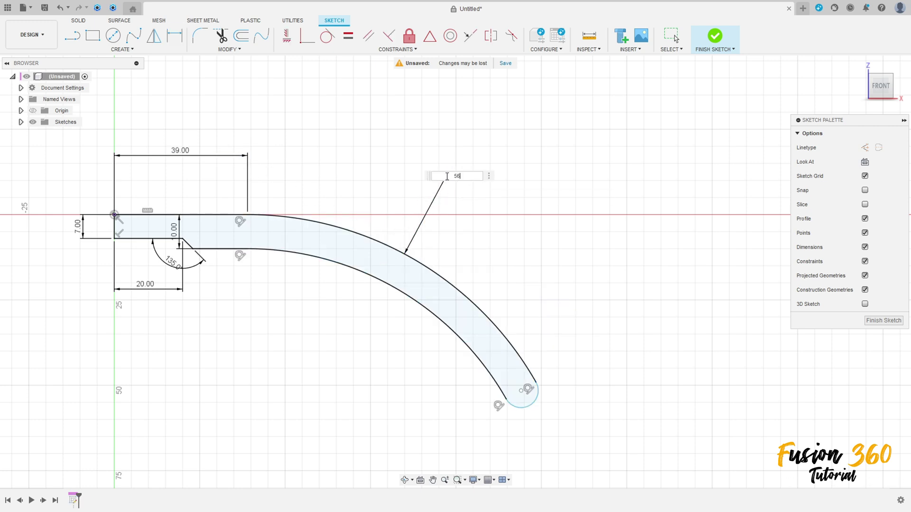
key("Return")
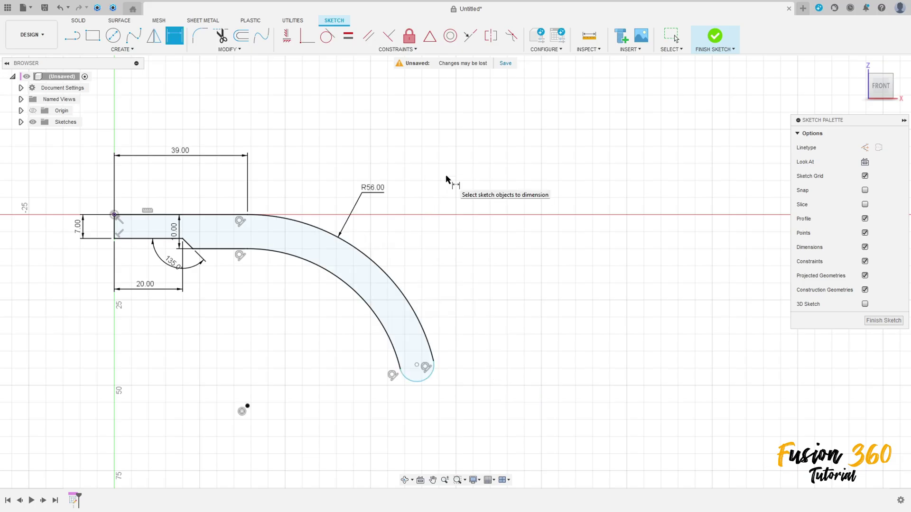
Step: Dimension the vertical distance from the upper line's arc-side endpoint to the end arc's center as 40 mm, and finish the sketch
left_click(248, 215)
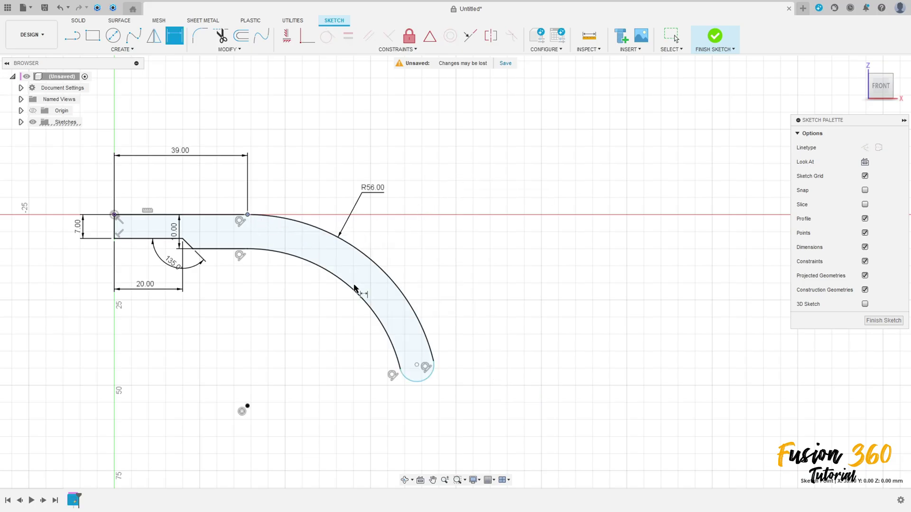
left_click(416, 365)
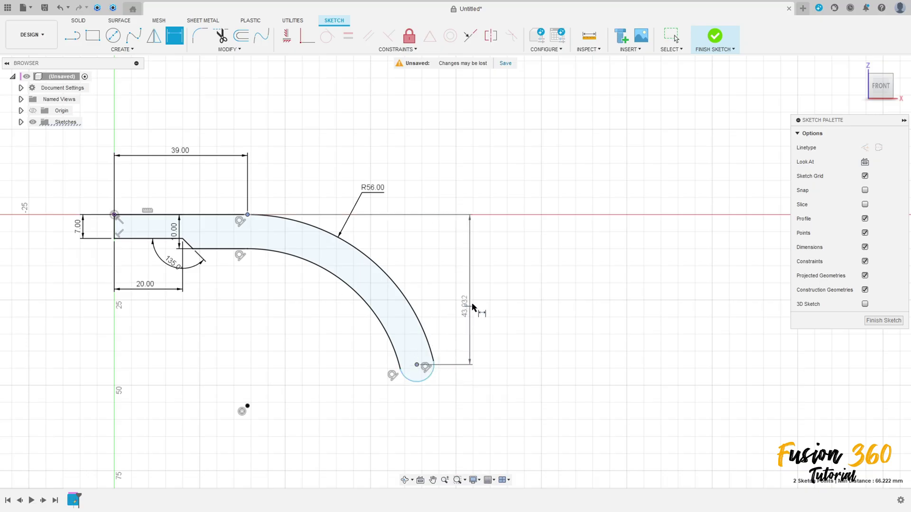
left_click(501, 290)
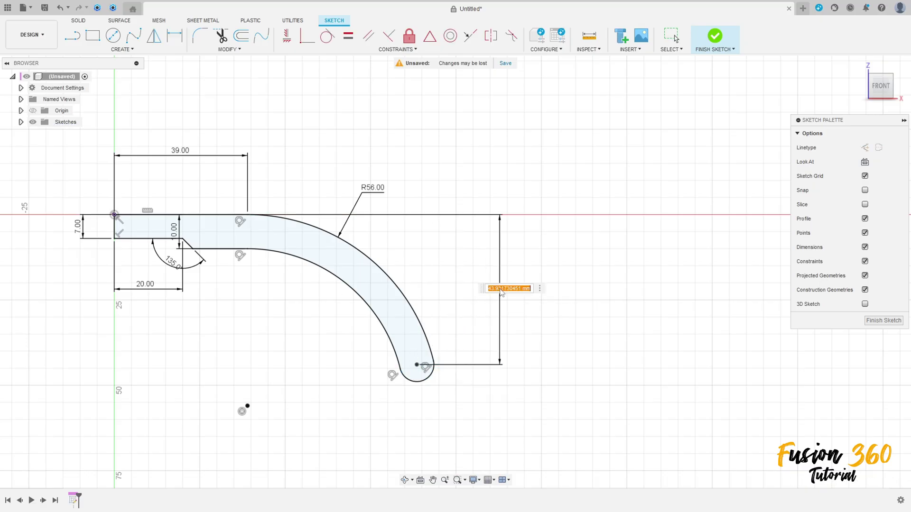
type("40")
key("Return")
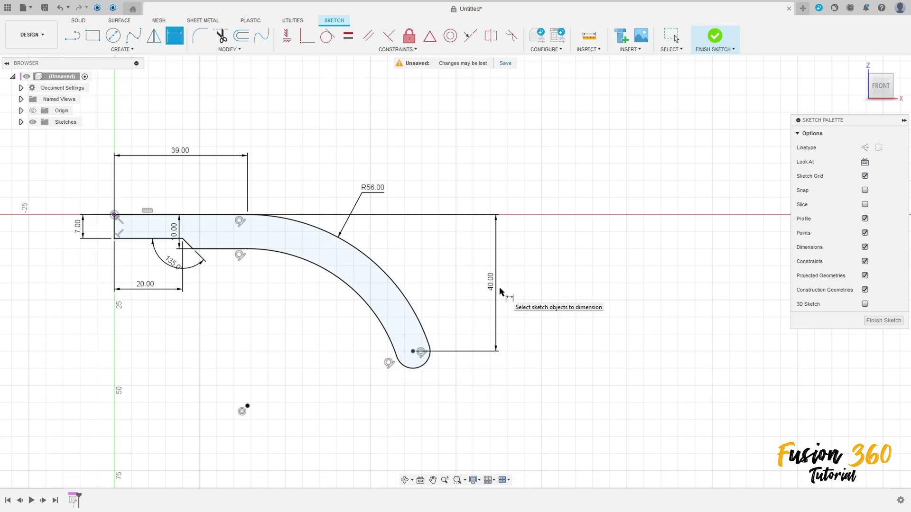
mouse_move(287, 289)
middle_mouse_down()
mouse_move(420, 295)
mouse_move(427, 307)
middle_mouse_up()
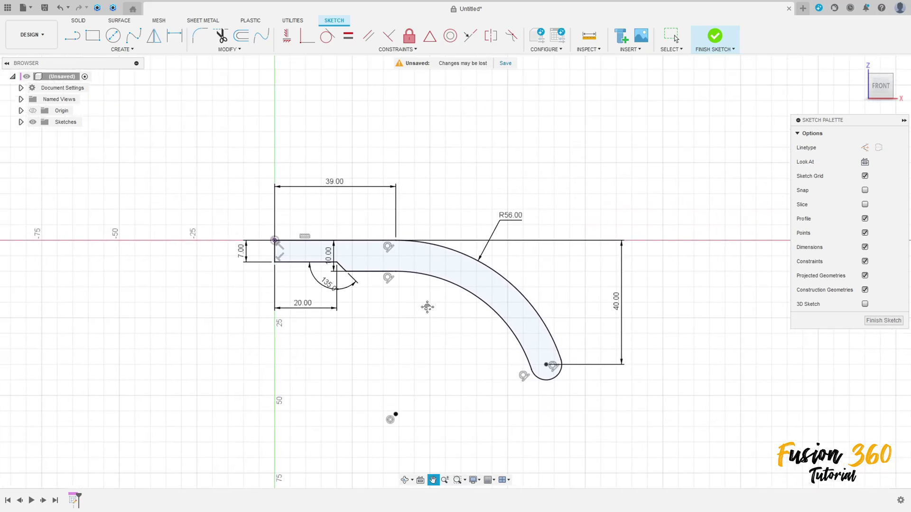
left_click(715, 37)
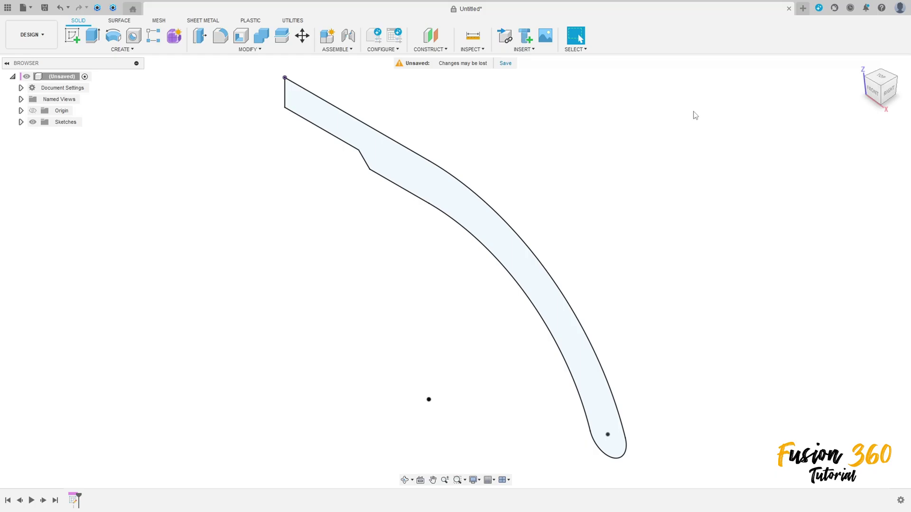
Step: Extrude the profile symmetrically as a new body, with a whole-length distance of 100 mm
left_click(93, 37)
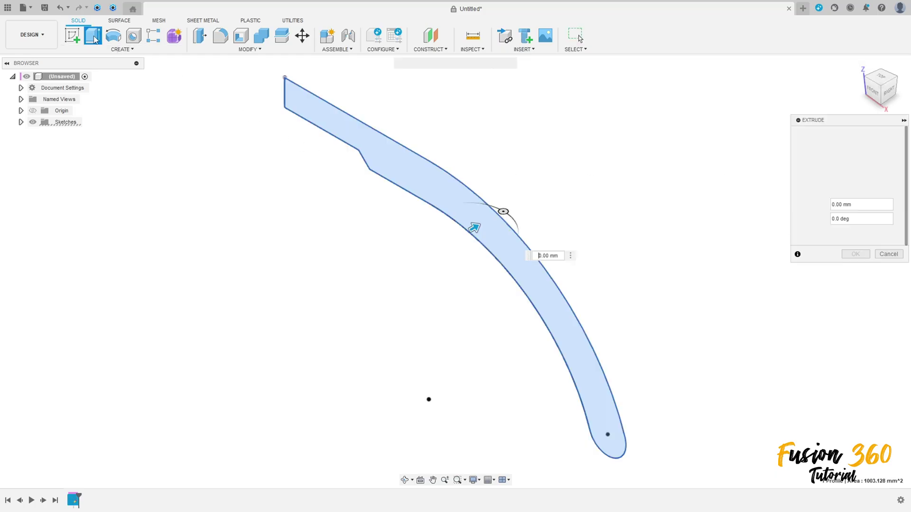
left_click(849, 176)
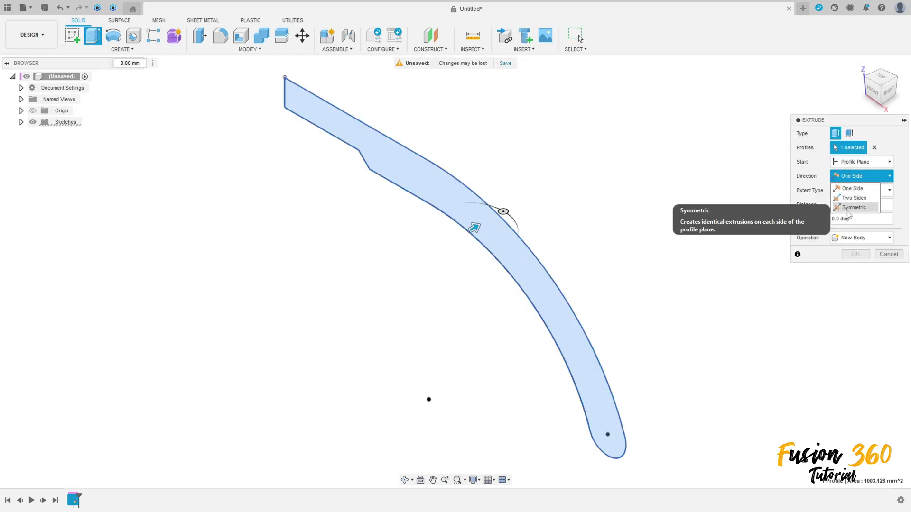
left_click(839, 208)
left_click(852, 205)
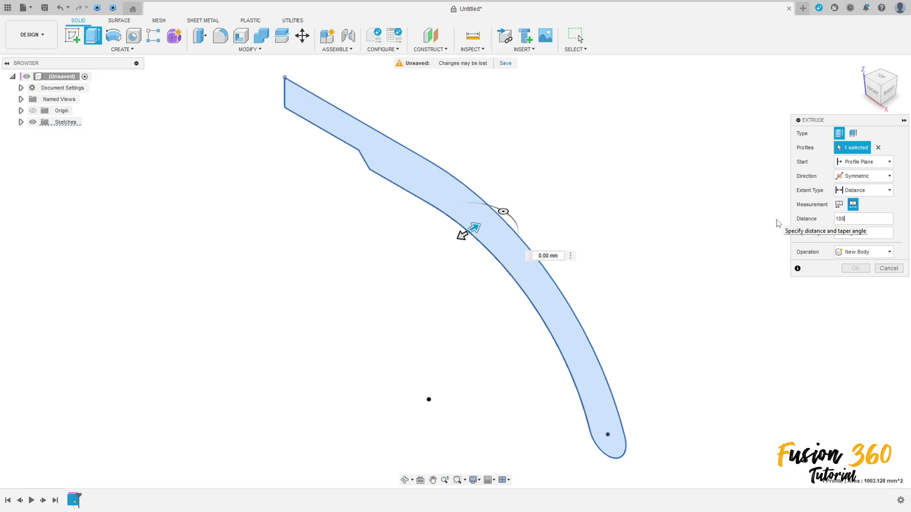
key("Return")
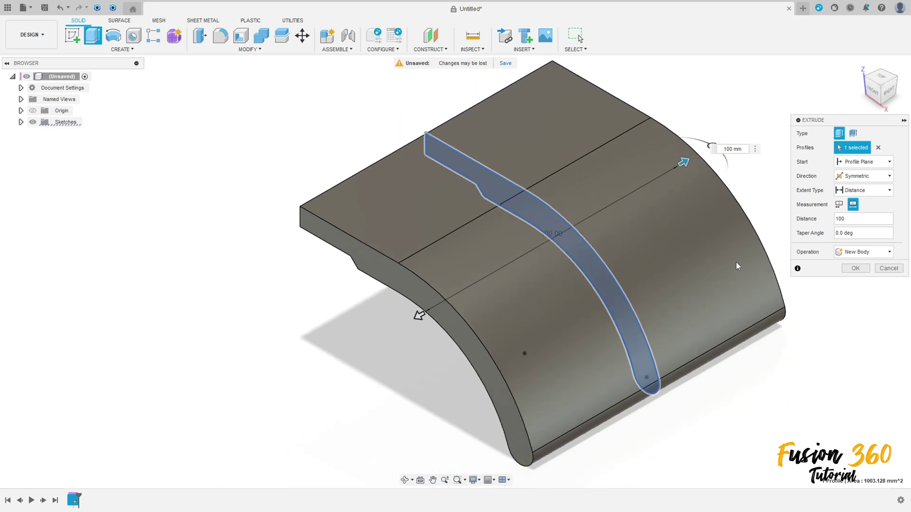
left_click(855, 269)
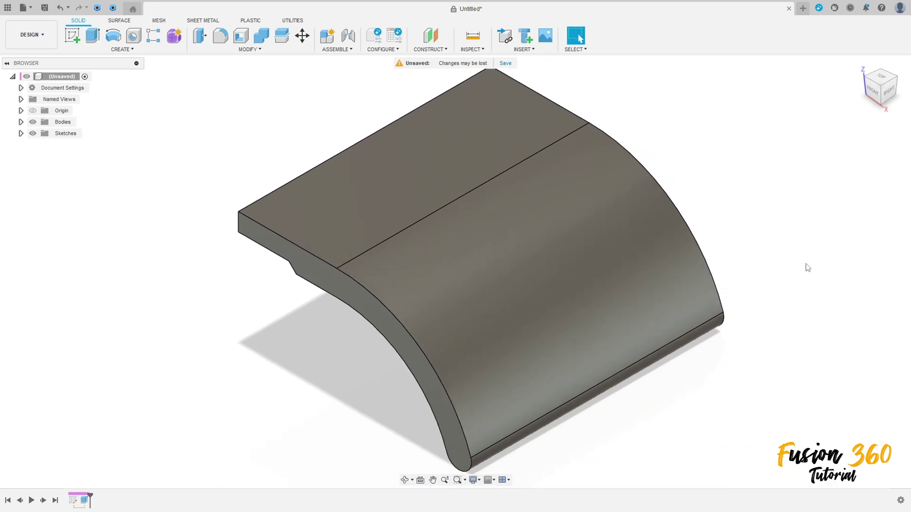
Step: Start a new sketch on the horizontal origin plane level with the body's flat upper face
middle_click_drag(807, 264, 570, 180, "shift")
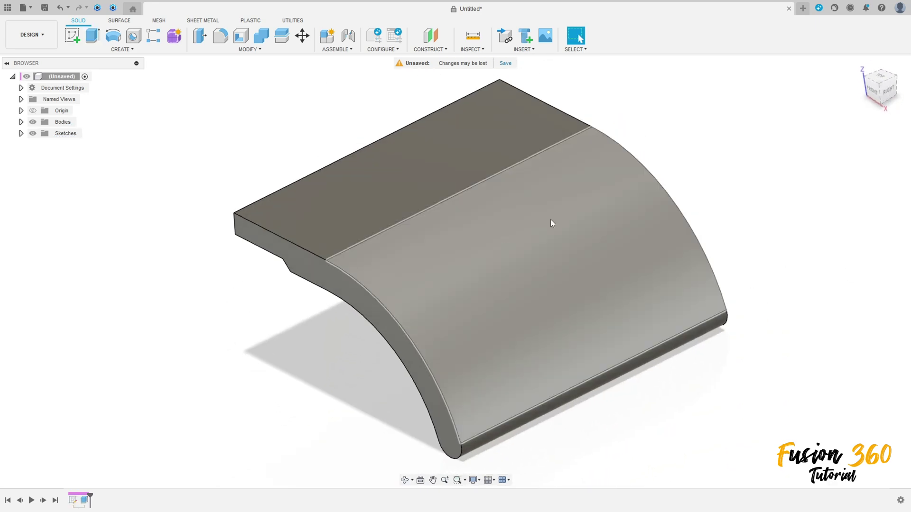
left_click(860, 64)
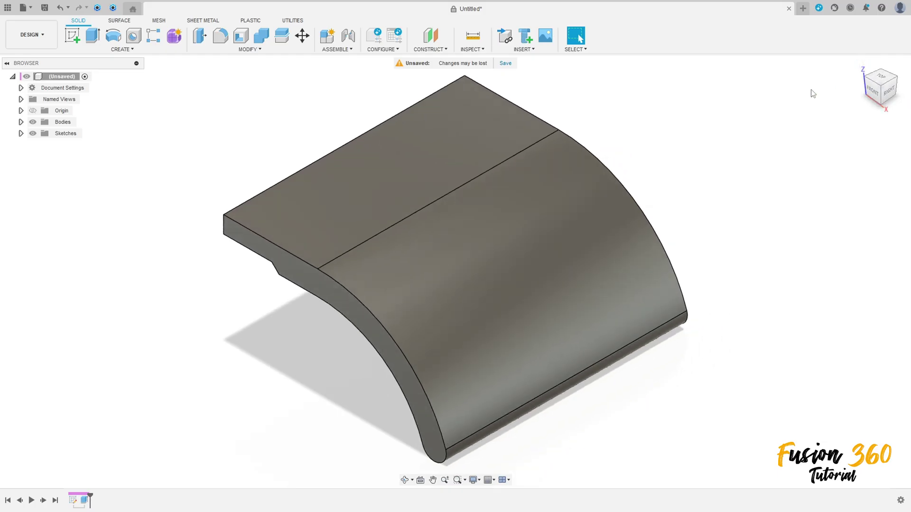
left_click(72, 35)
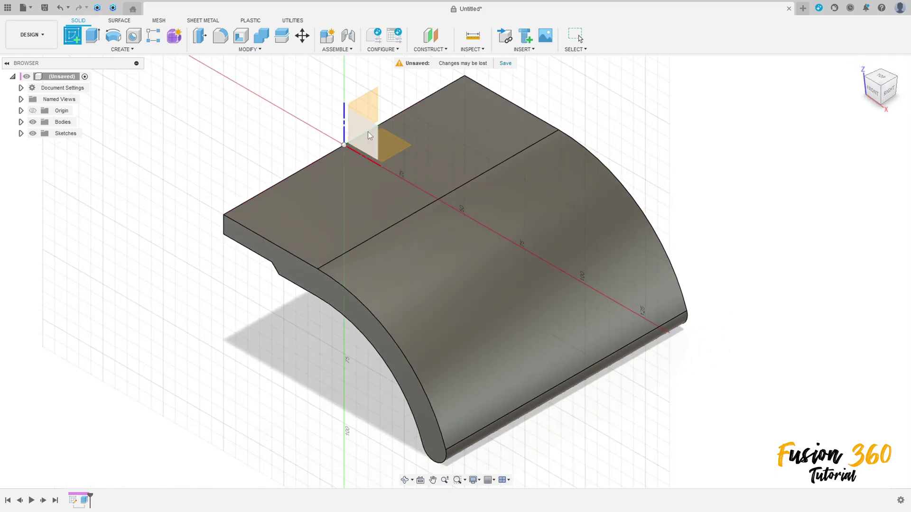
left_click(398, 149)
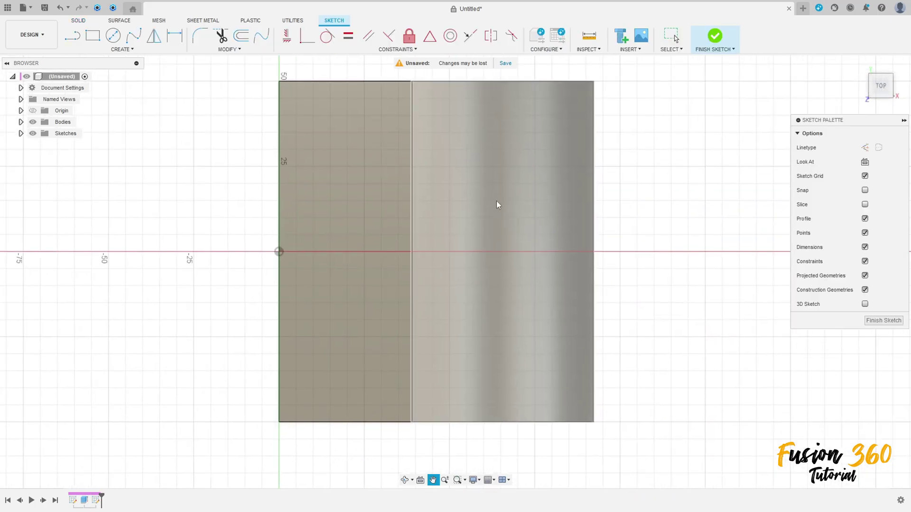
Step: Project the entire body's outline into the sketch using the body selection filter, with the projection link kept on
left_click(122, 49)
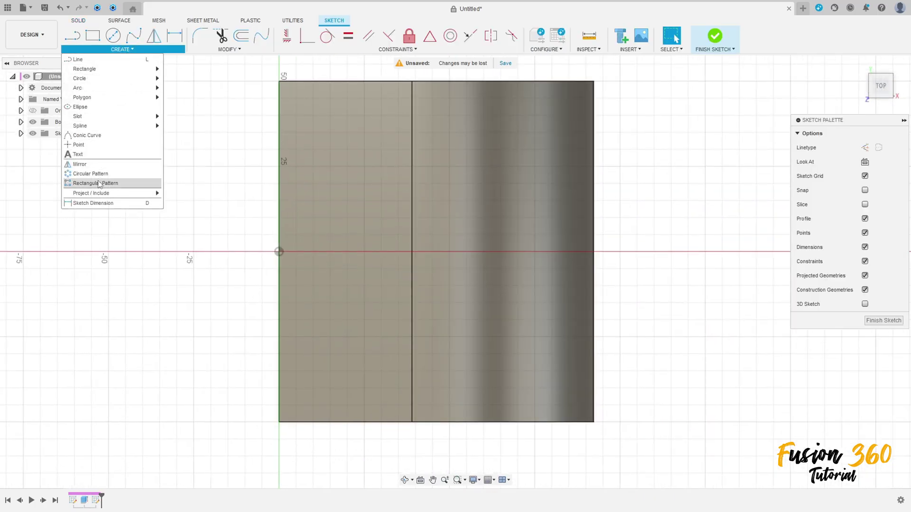
mouse_move(101, 192)
left_click(179, 194)
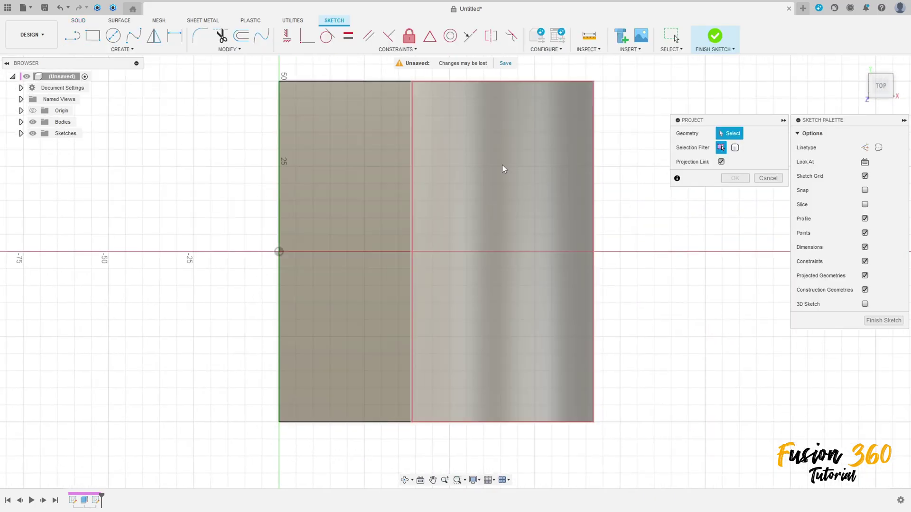
left_click(735, 147)
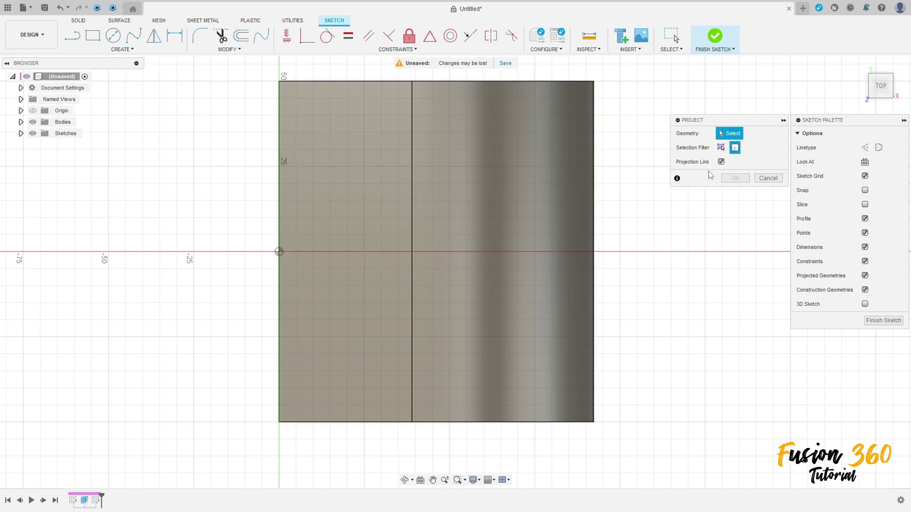
left_click(527, 224)
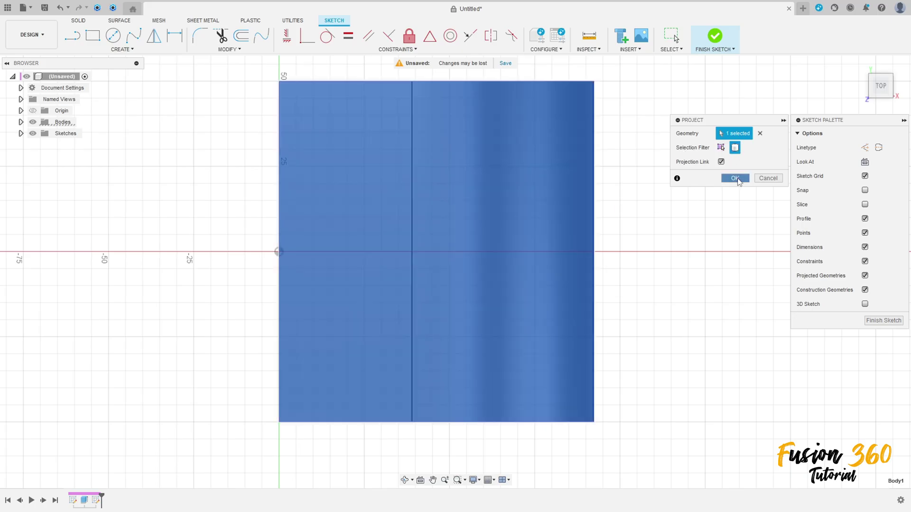
left_click(734, 179)
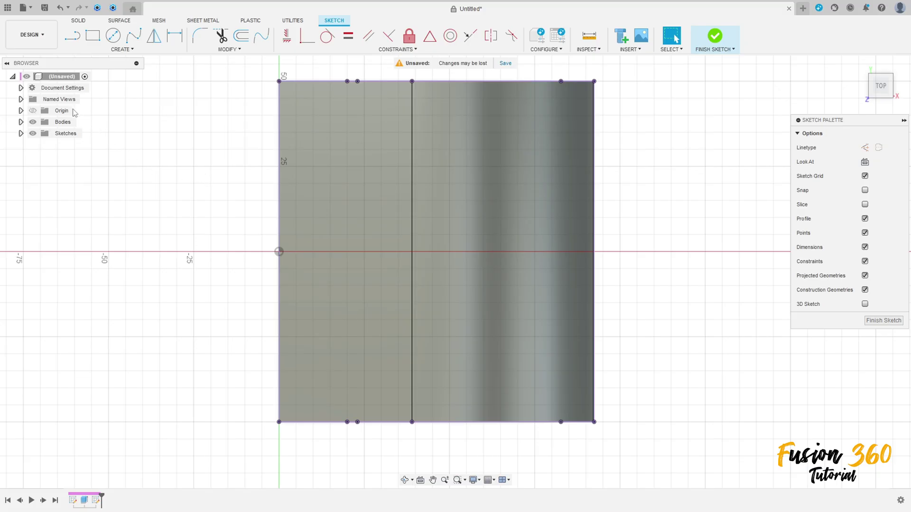
Step: Draw a horizontal construction centerline from the origin to the midpoint of the projected outline's opposite edge
left_click(75, 39)
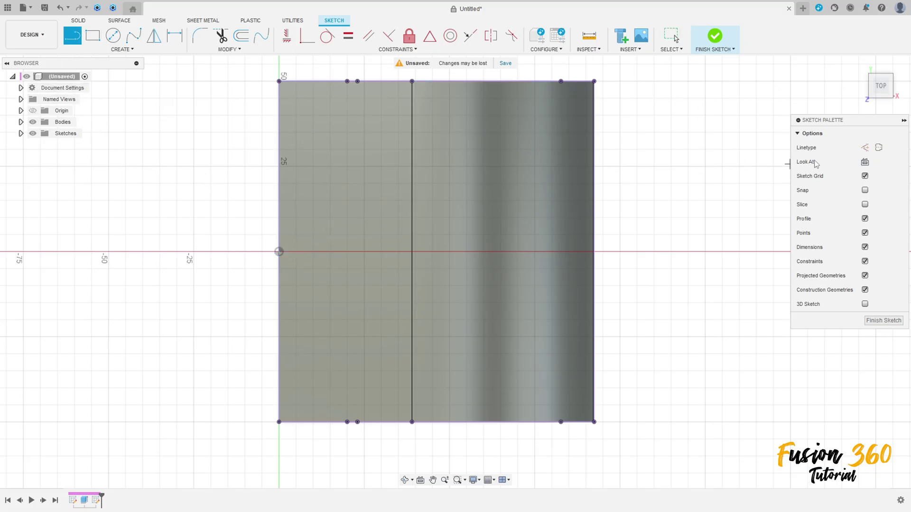
left_click(279, 251)
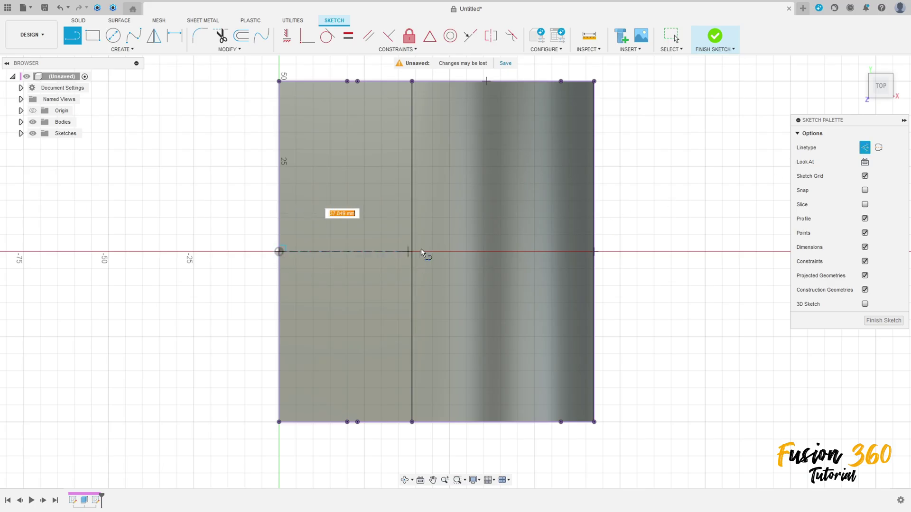
left_click(595, 251)
key("Escape")
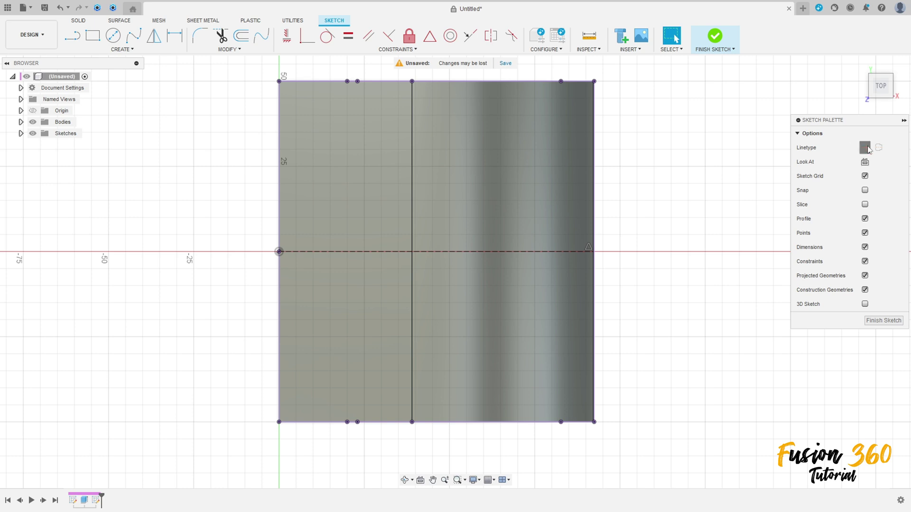
Step: Draw a 22.5 mm solid line from the origin down along the projected straight-end edge, continued by a 20 mm horizontal line into the body
key("l")
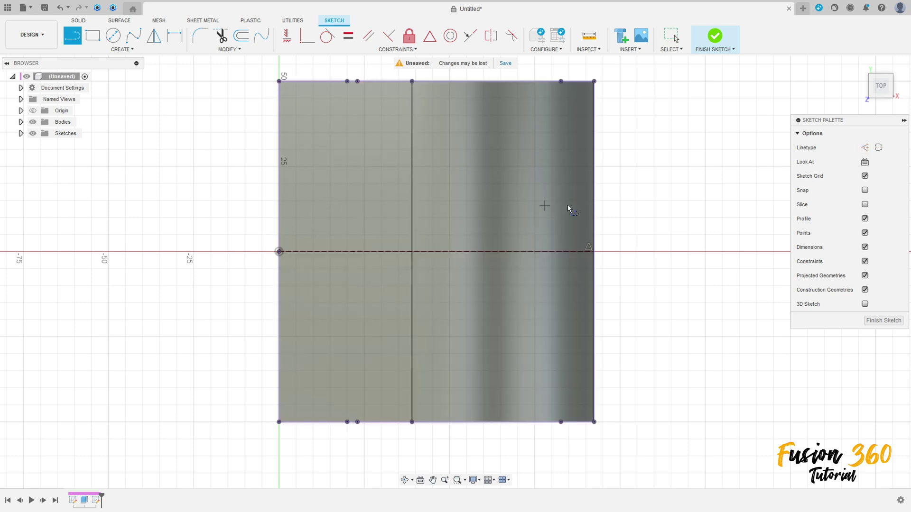
left_click(279, 252)
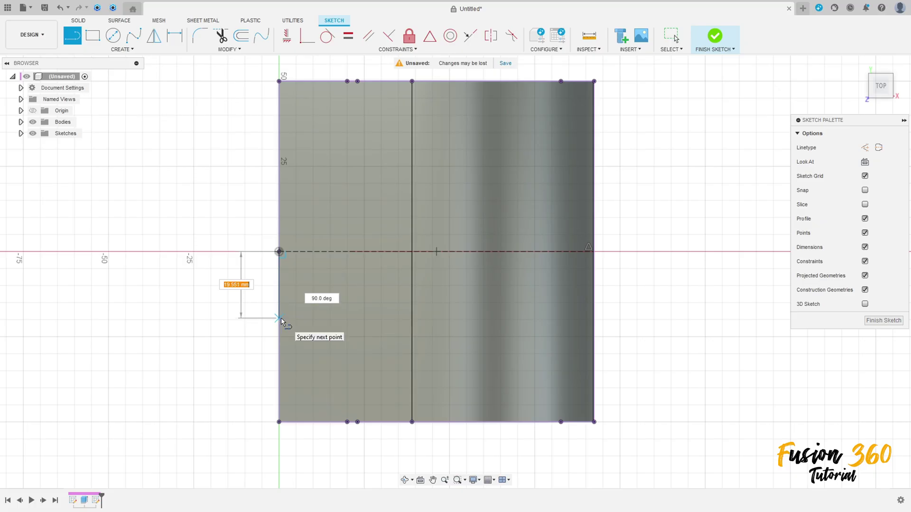
type("22,5")
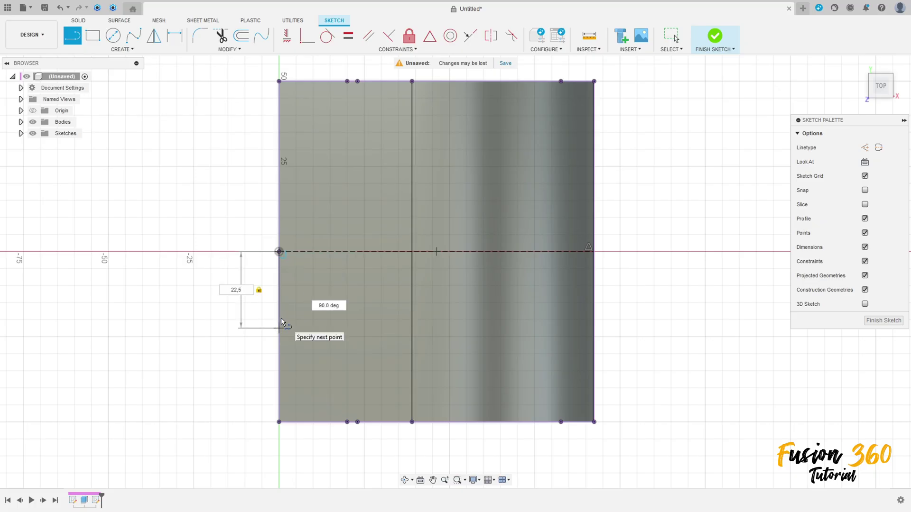
key("Return")
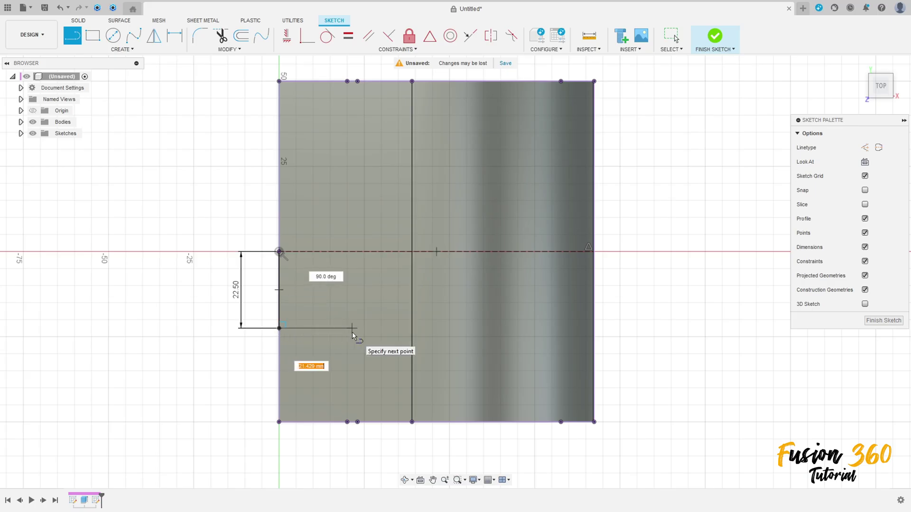
type("20")
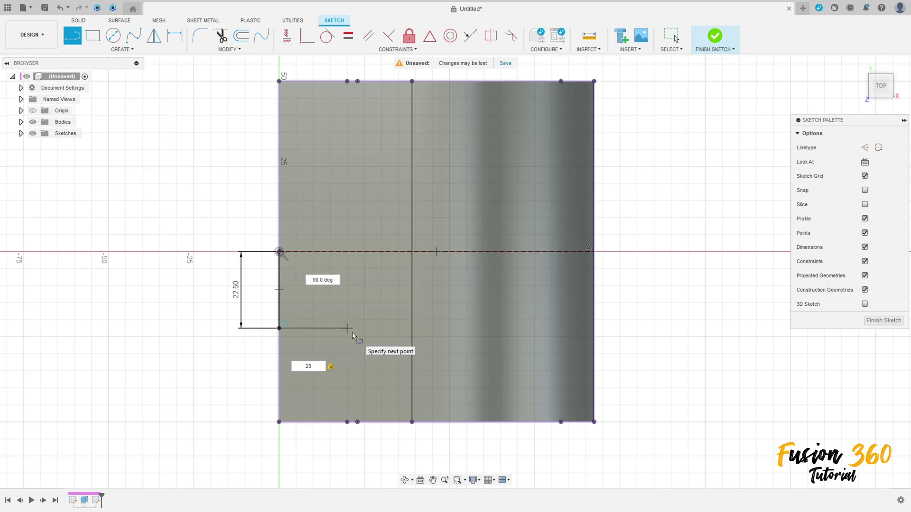
key("Return")
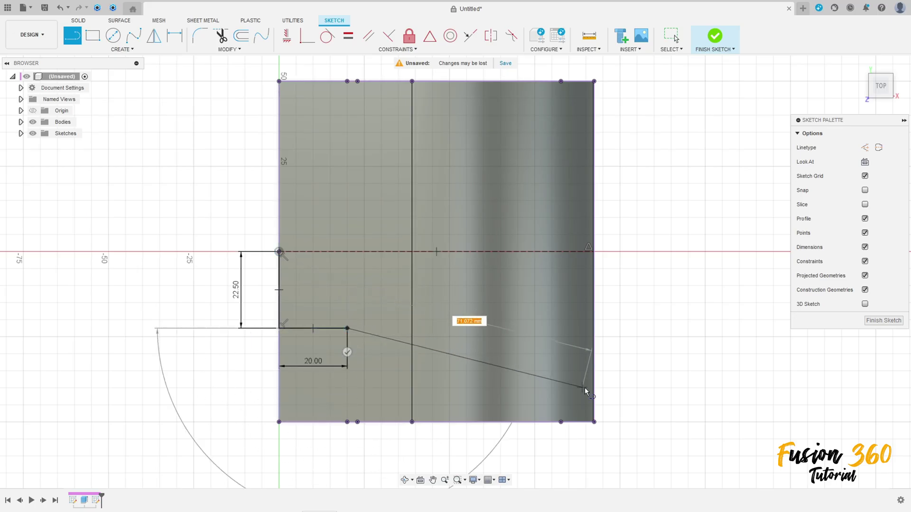
Step: Draw a sloped line from the end of the 20 mm line to the body's far edge and set their angle to 165°
left_click(594, 390)
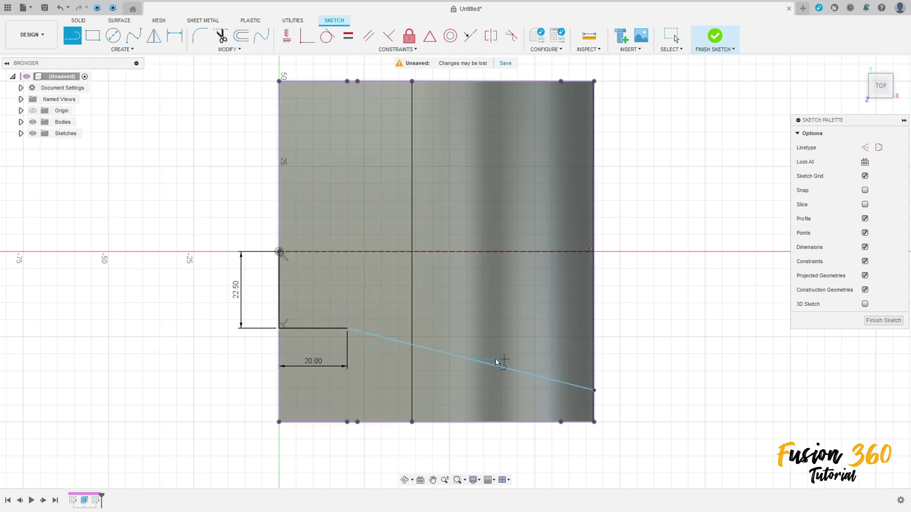
key("Escape")
key("d")
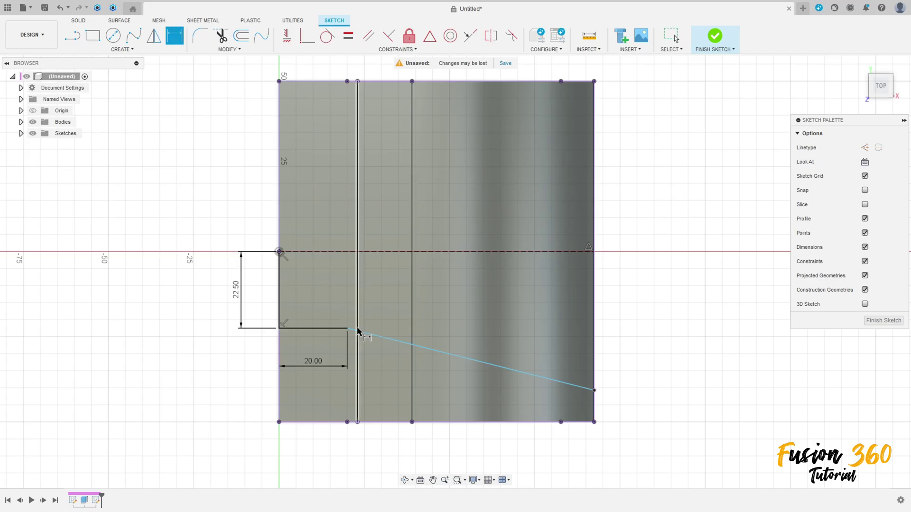
left_click(370, 338)
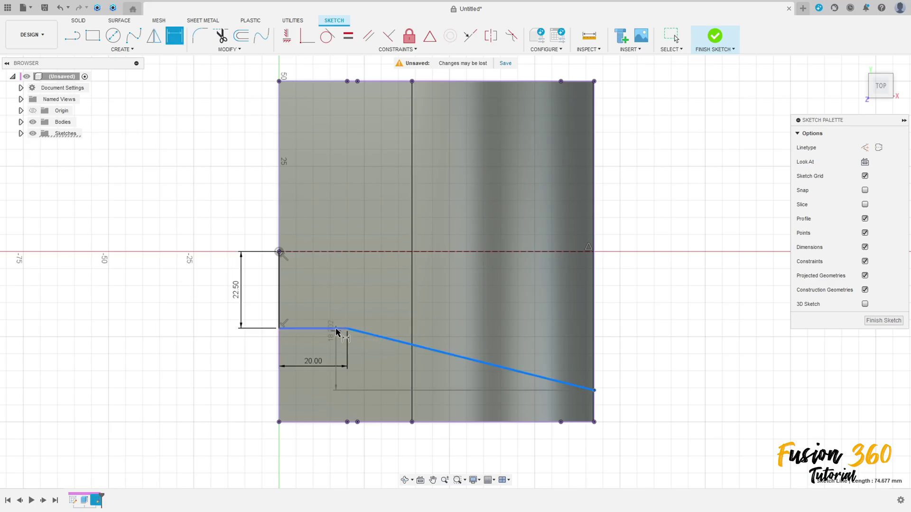
left_click(335, 329)
left_click(362, 378)
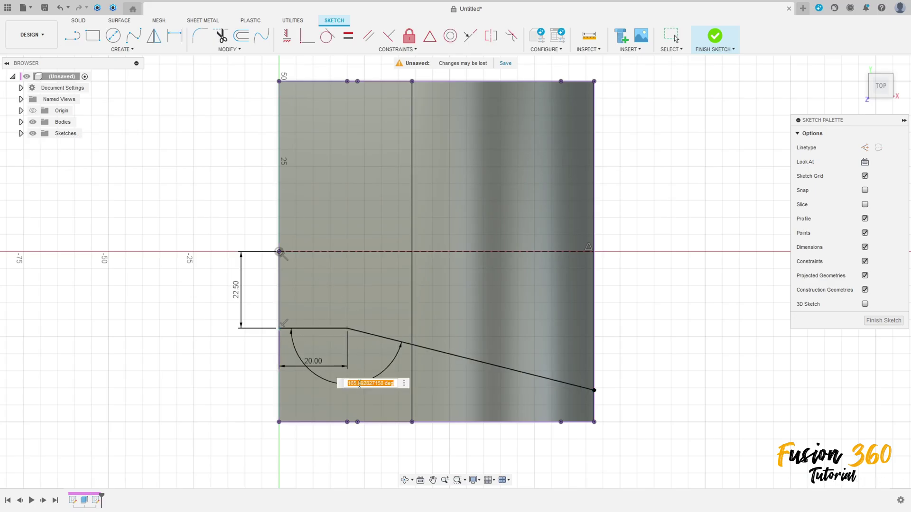
type("165")
key("Return")
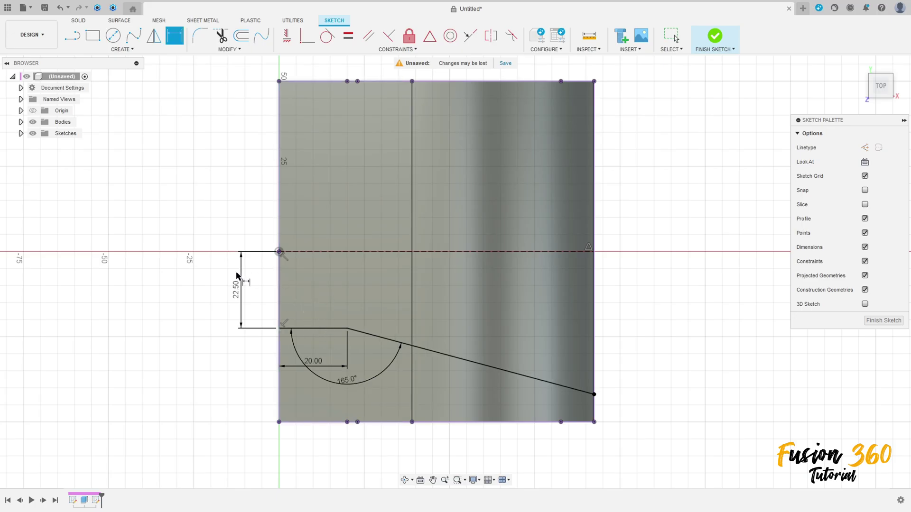
Step: Fillet the corner between the 20 mm horizontal line and the sloped line with a 30 mm radius
left_click(122, 50)
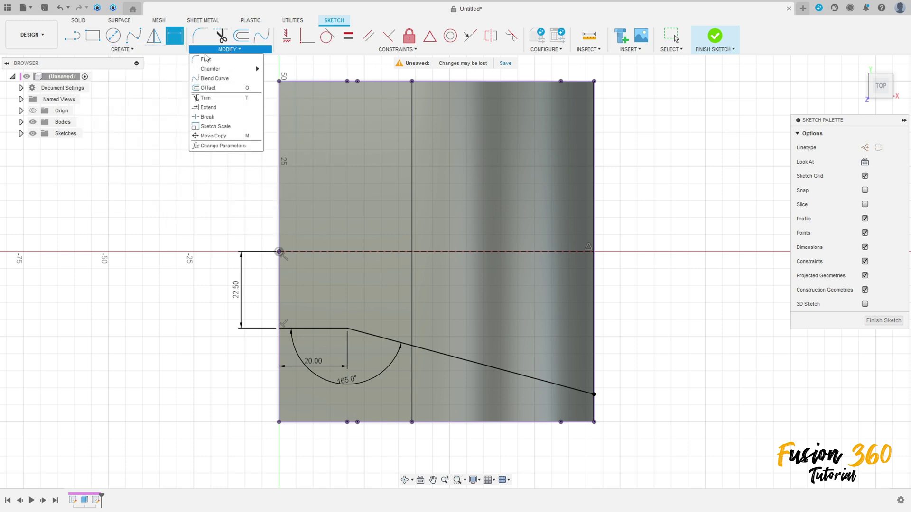
left_click(199, 35)
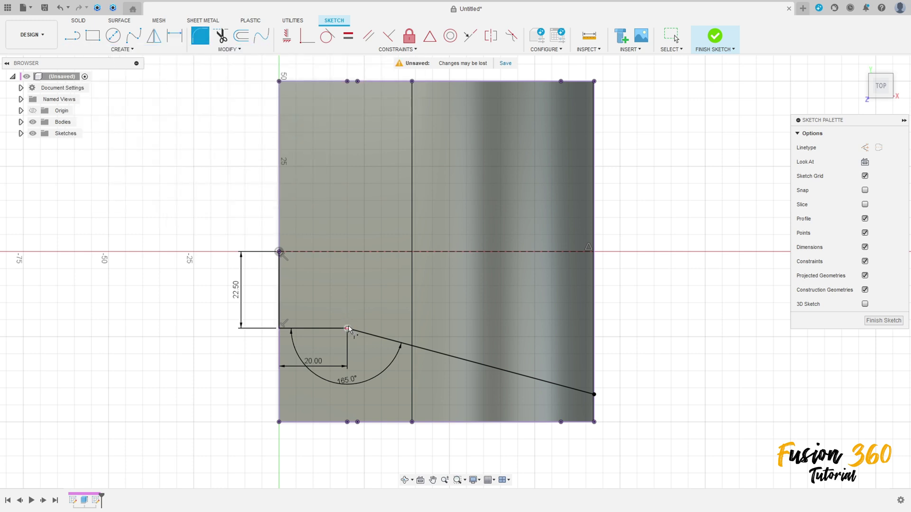
left_click(348, 327)
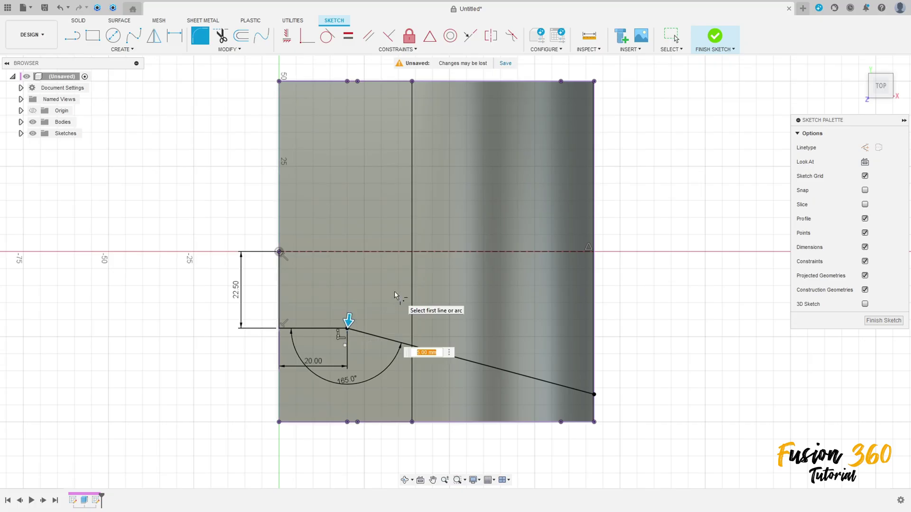
type("30")
key("Return")
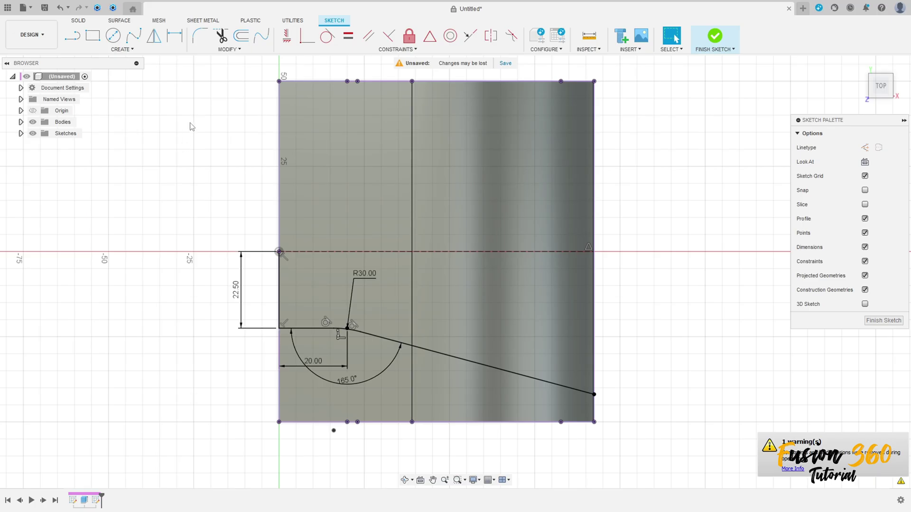
Step: Mirror the vertical line, horizontal line, fillet arc and sloped line across the construction centerline
left_click(154, 35)
left_click(280, 292)
left_click(310, 327)
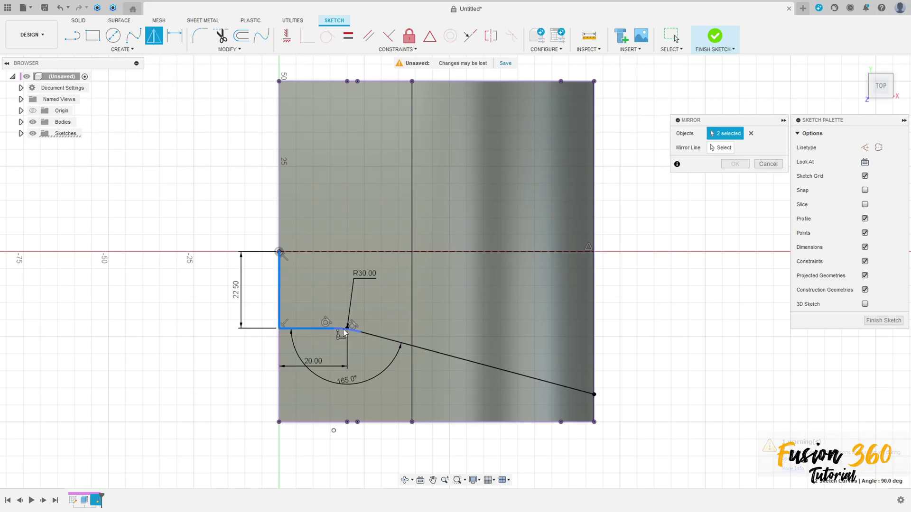
left_click(342, 329)
left_click(385, 343)
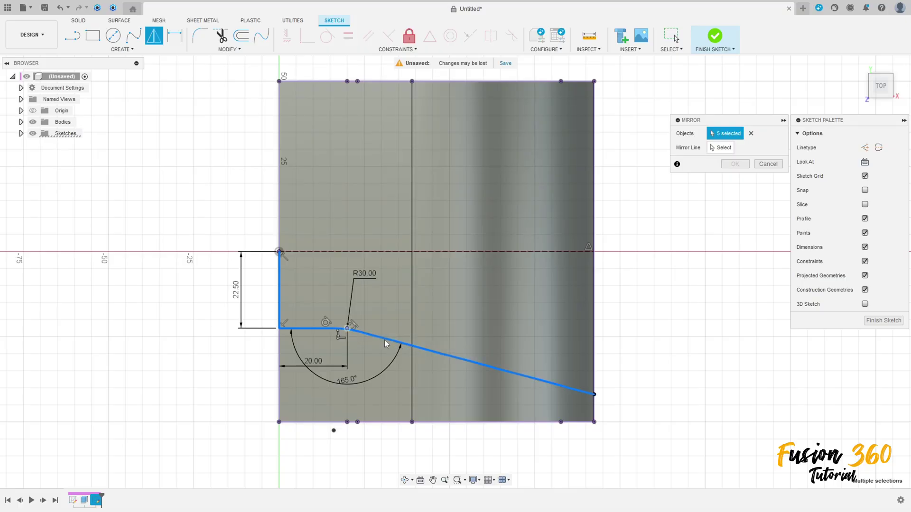
left_click(714, 151)
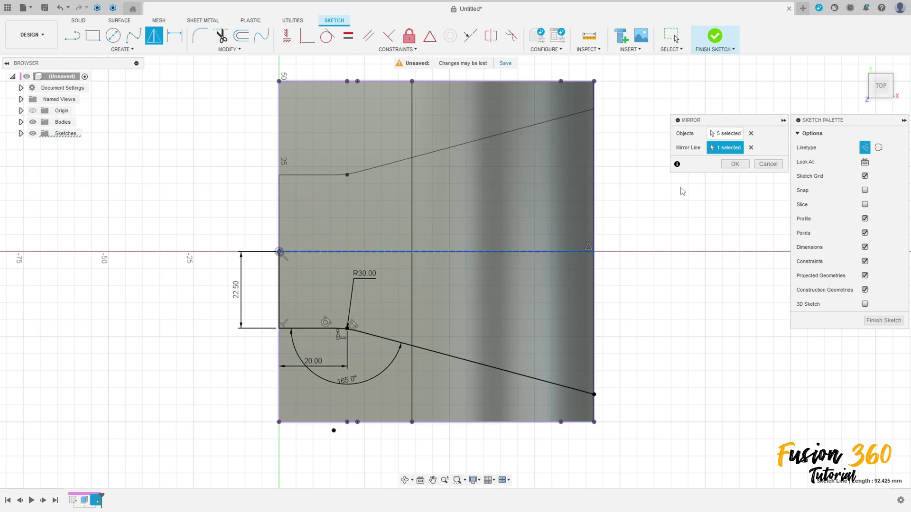
left_click(735, 164)
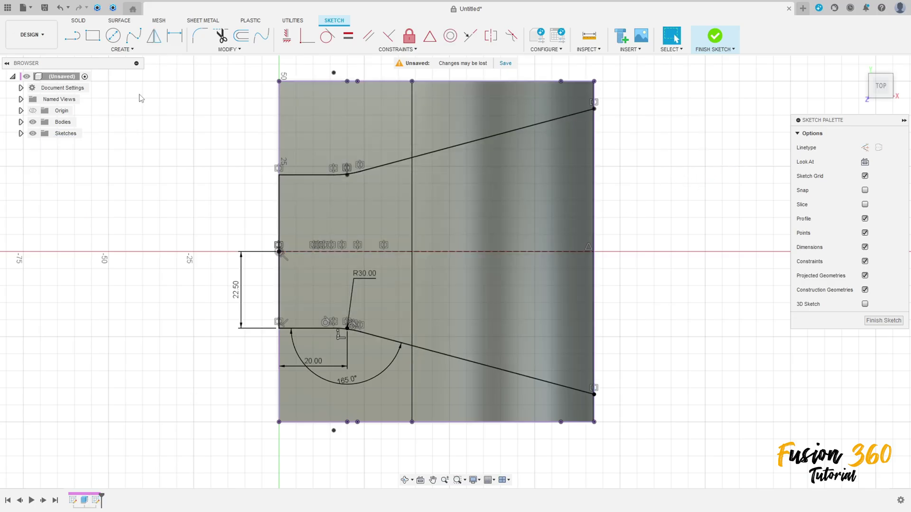
Step: Close the plan outline with a vertical line joining the two sloped lines' outer ends and finish the sketch
left_click(72, 35)
left_click(595, 110)
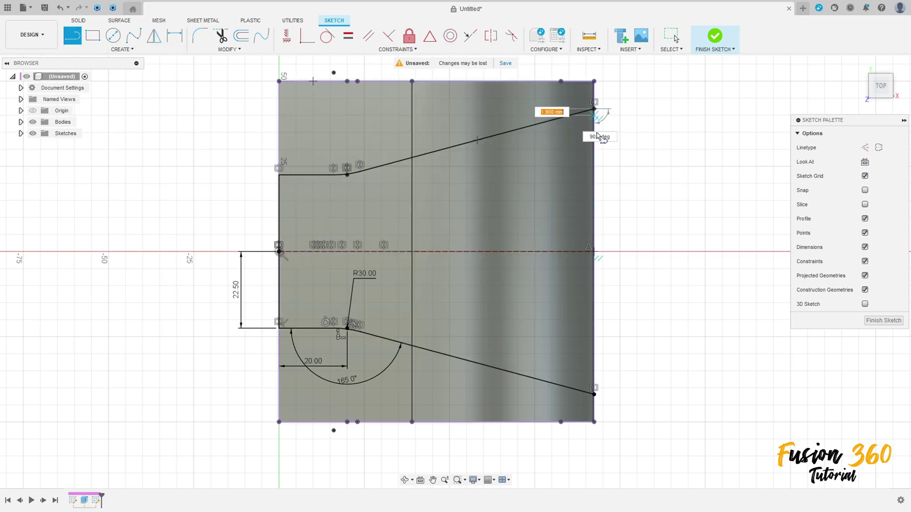
left_click(595, 394)
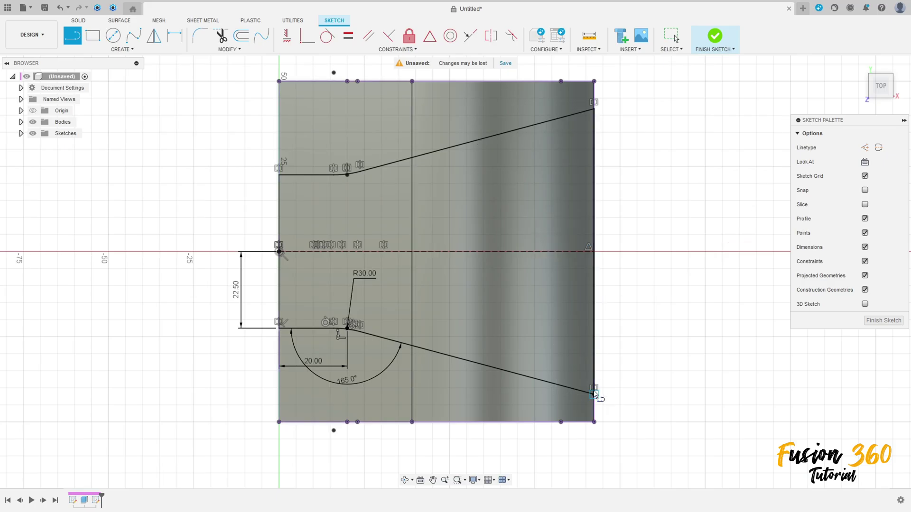
key("Escape")
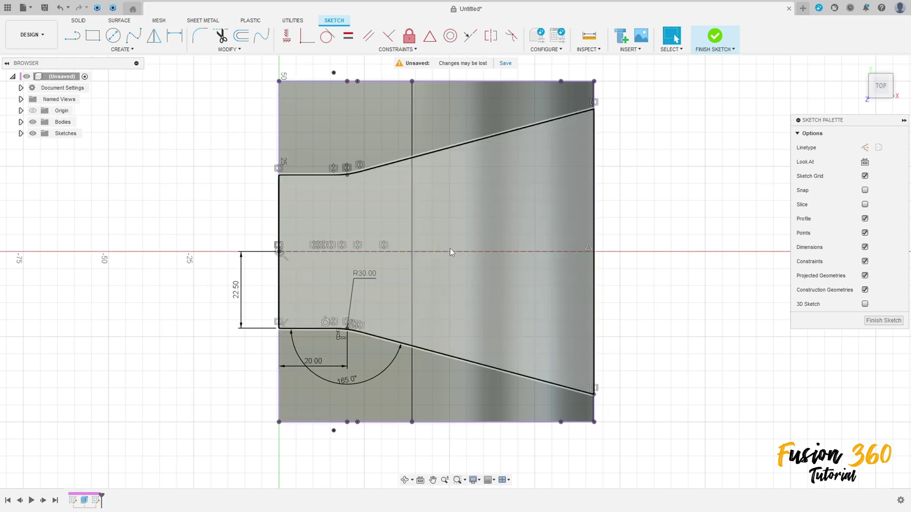
left_click(715, 36)
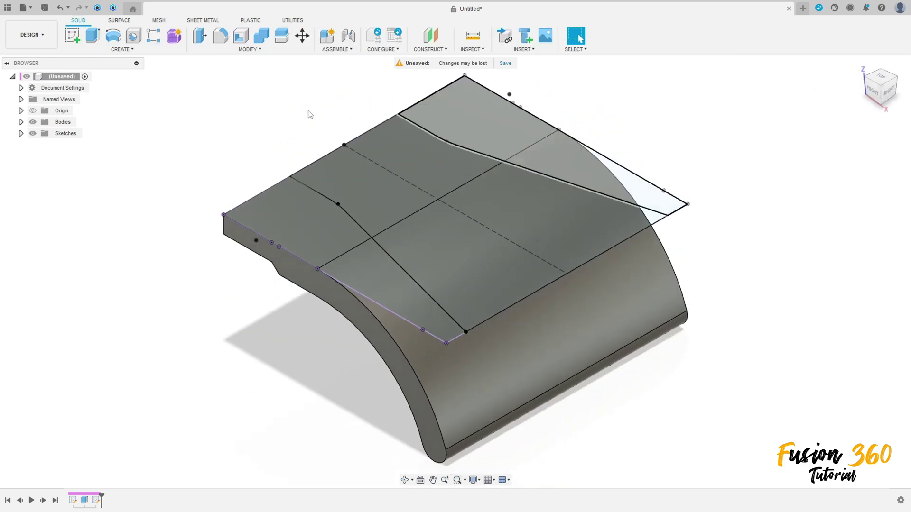
Step: Extrude the central plan profile downward through the whole body as an Intersect with extent All and flipped direction
left_click(92, 35)
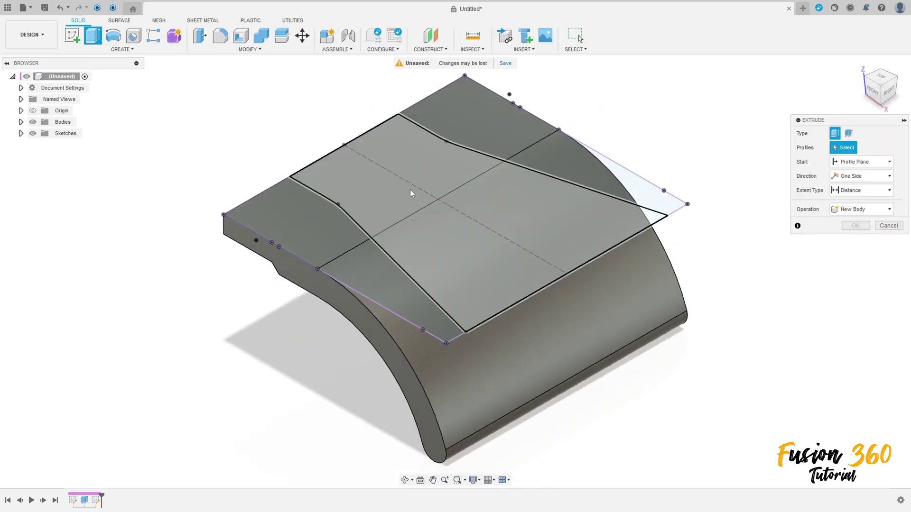
left_click(413, 193)
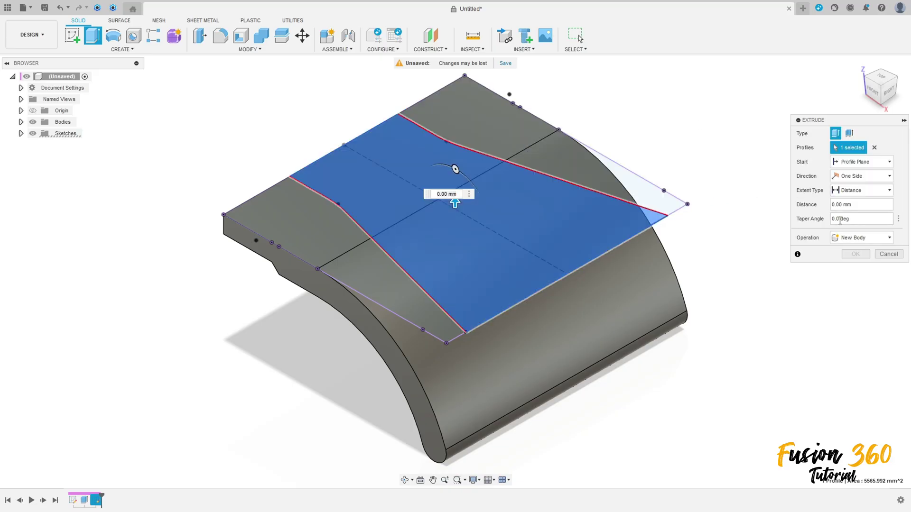
left_click(843, 239)
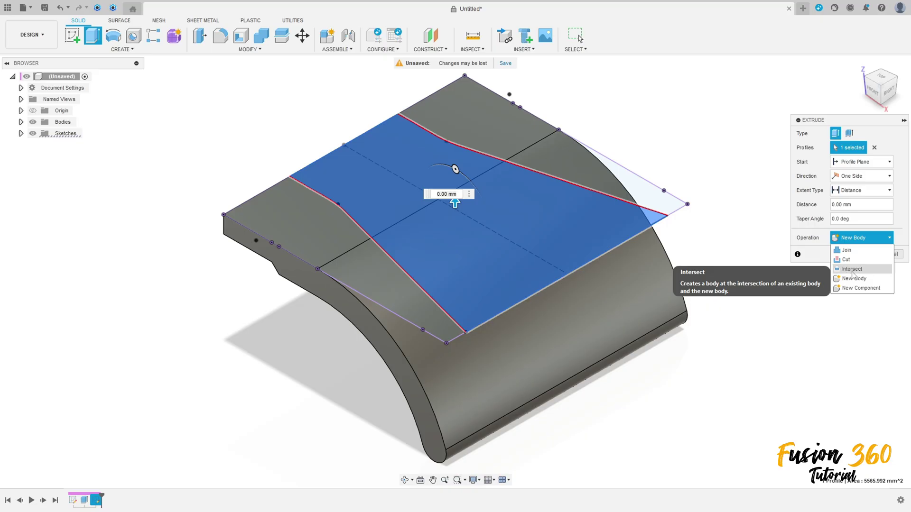
left_click(852, 269)
left_click(859, 190)
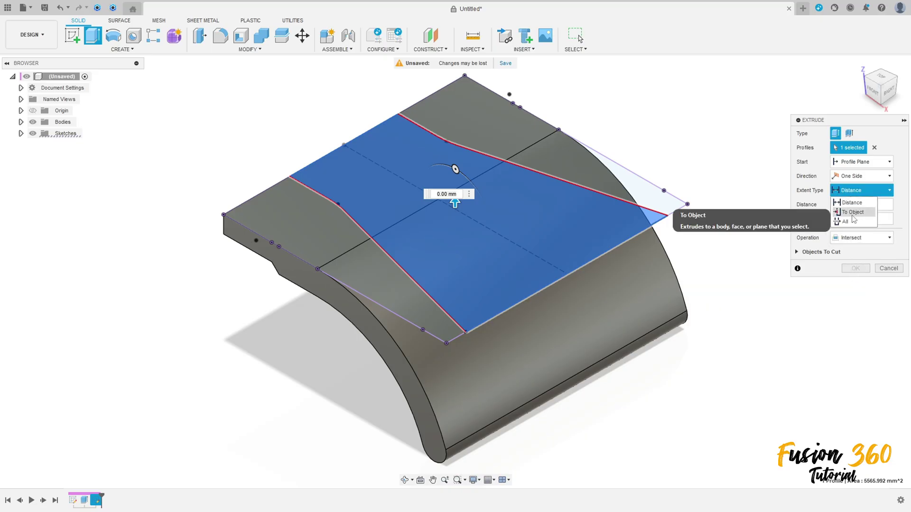
left_click(846, 222)
left_click(834, 204)
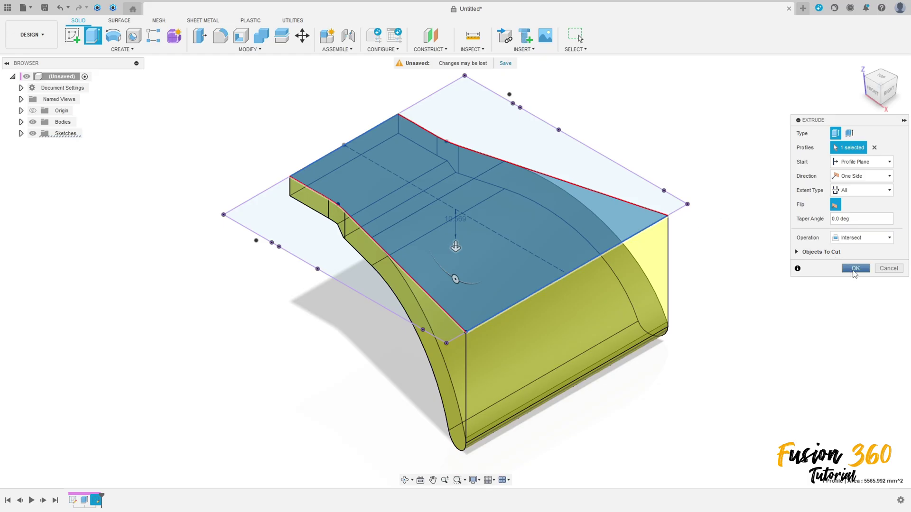
left_click(855, 268)
middle_click_drag(725, 224, 498, 140, "shift")
key("Escape")
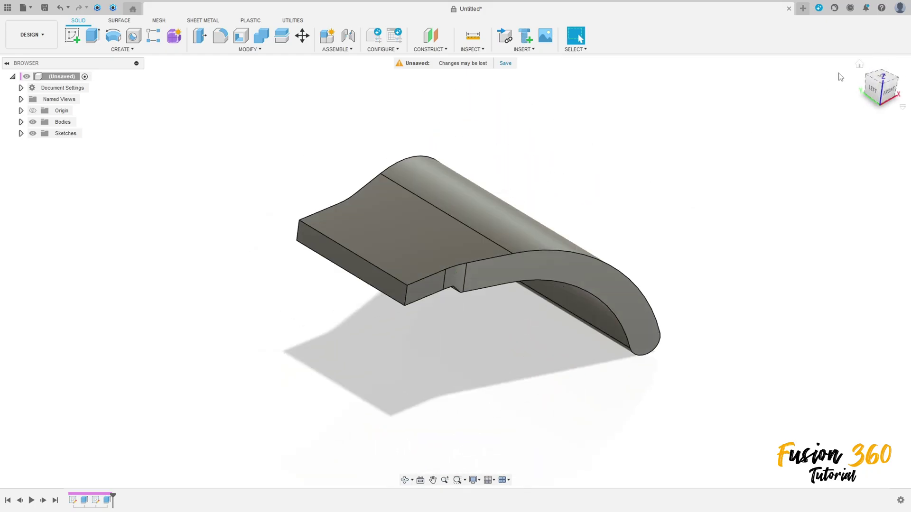
Step: Start a shell and choose the narrow end face, the adjoining flat underside and the small step face for removal
left_click(861, 65)
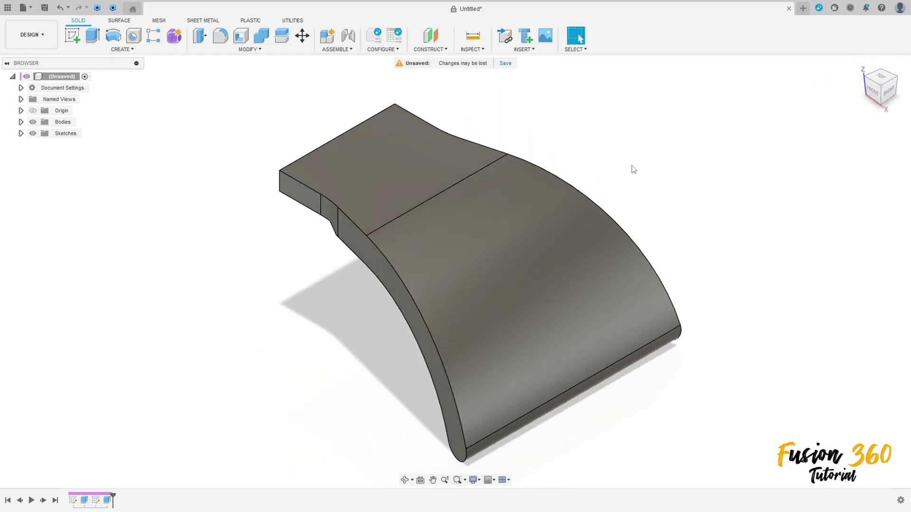
left_click(241, 36)
middle_click_drag(219, 146, 442, 147, "shift")
left_click(418, 240)
left_click(433, 166)
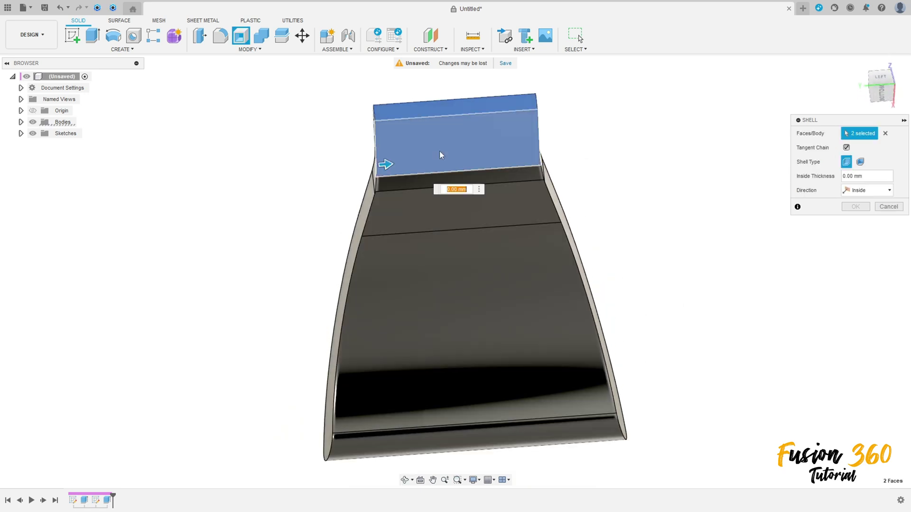
left_click(436, 184)
left_click(429, 215)
middle_click_drag(525, 384, 626, 230, "shift")
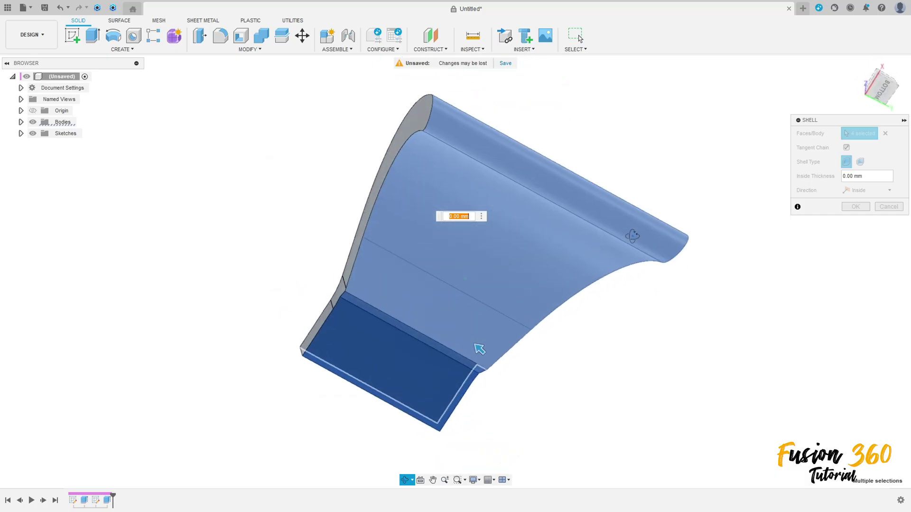
left_click(619, 205)
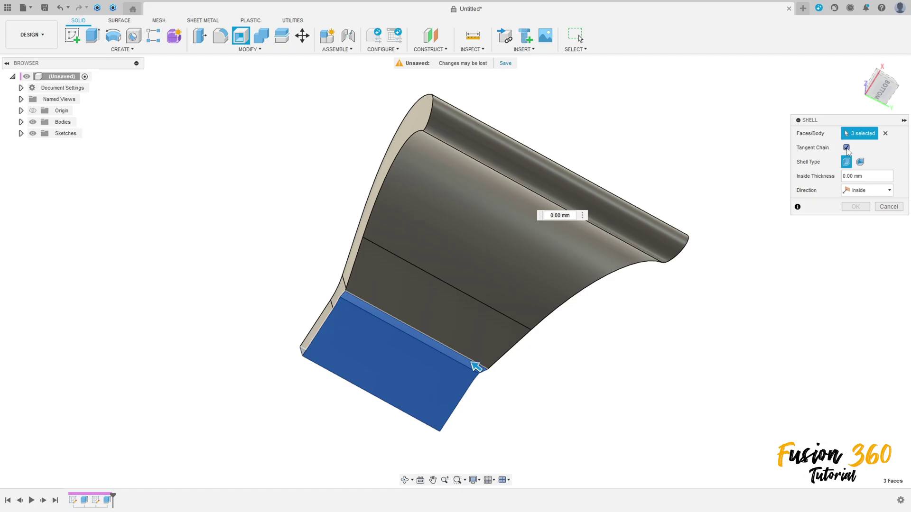
Step: Turn off Tangent Chain and add the flat underside beyond the step, the concave underside and the rounded lip to the shell faces
left_click(846, 147)
left_click(431, 317)
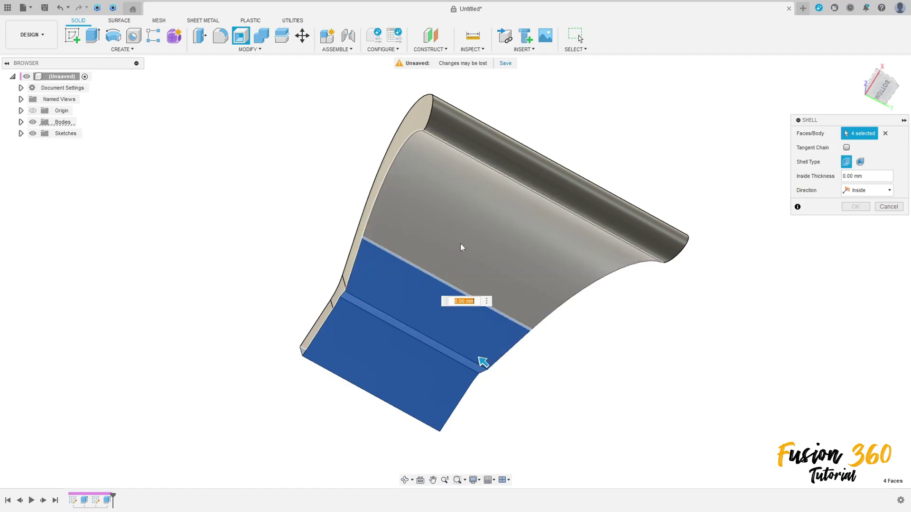
left_click(479, 217)
middle_click_drag(513, 149, 477, 325, "shift")
left_click(476, 325)
middle_click_drag(322, 364, 474, 257, "shift")
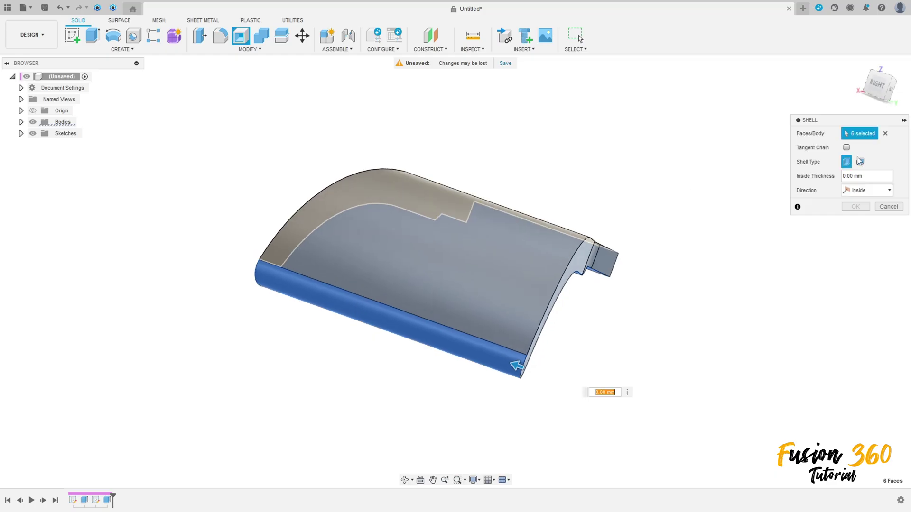
Step: Shell the body with an inside thickness of 2.5 mm
left_click(876, 175)
type("2,5")
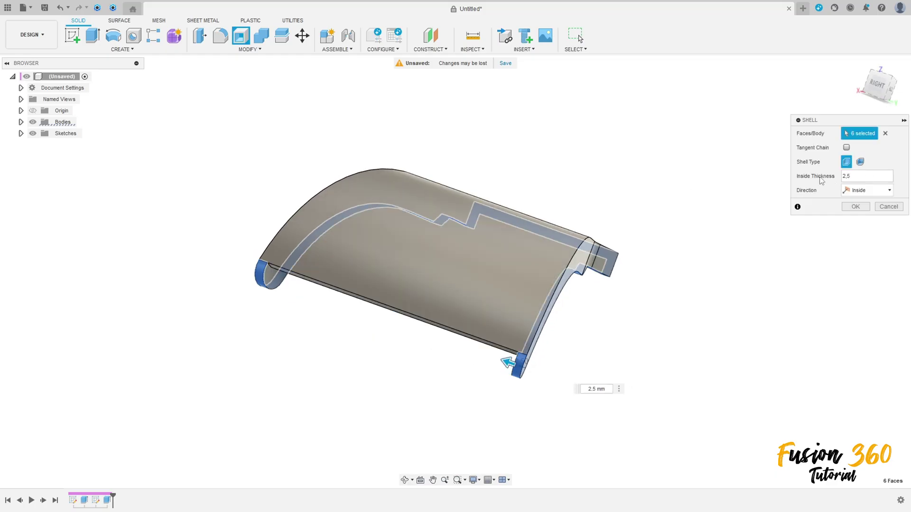
left_click(856, 207)
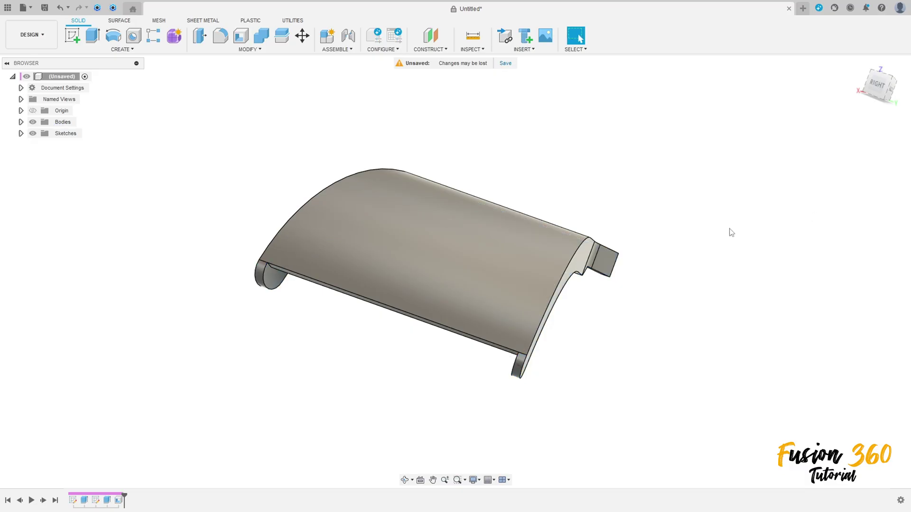
Step: Start a new sketch on the front origin plane that shows the body's side profile
middle_click_drag(730, 230, 738, 260, "shift")
left_click(859, 65)
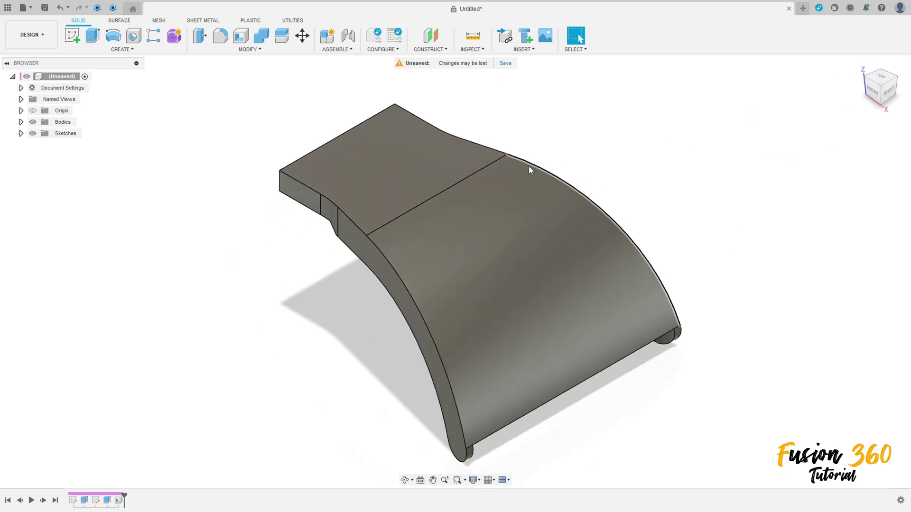
middle_click_drag(529, 166, 540, 150, "shift")
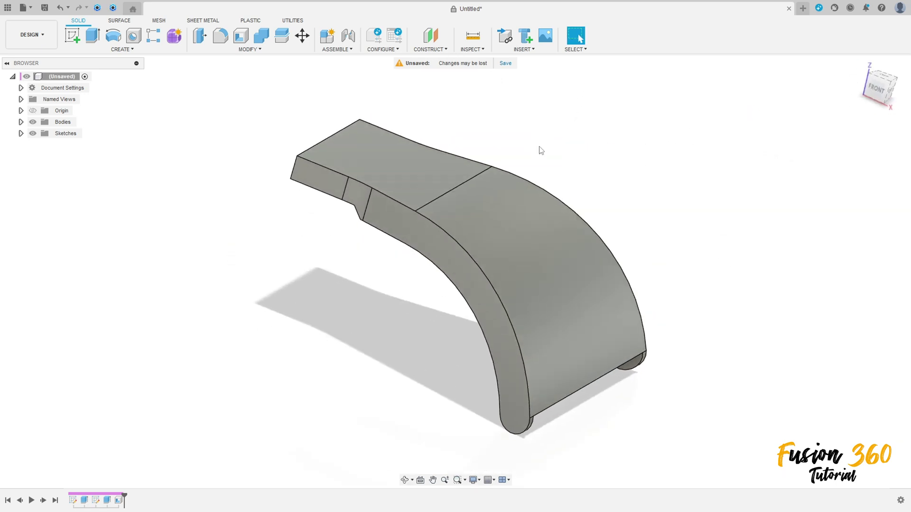
left_click(867, 61)
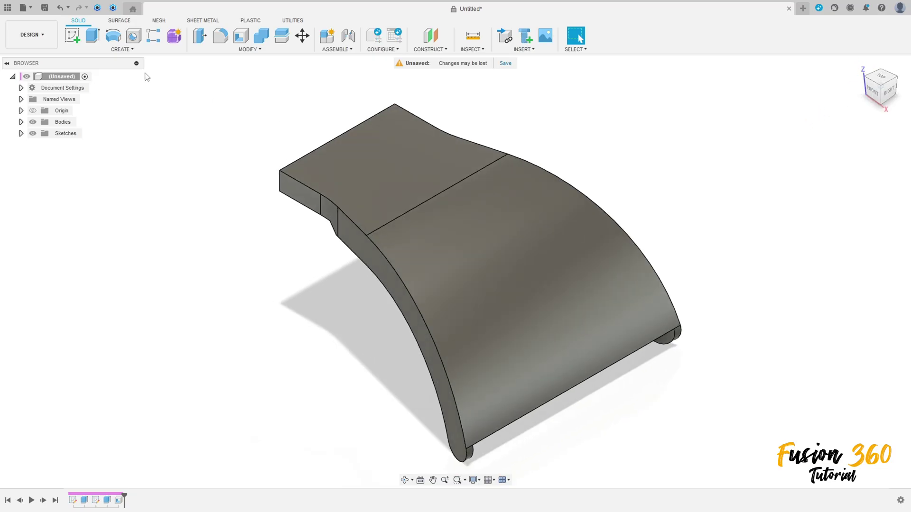
left_click(66, 36)
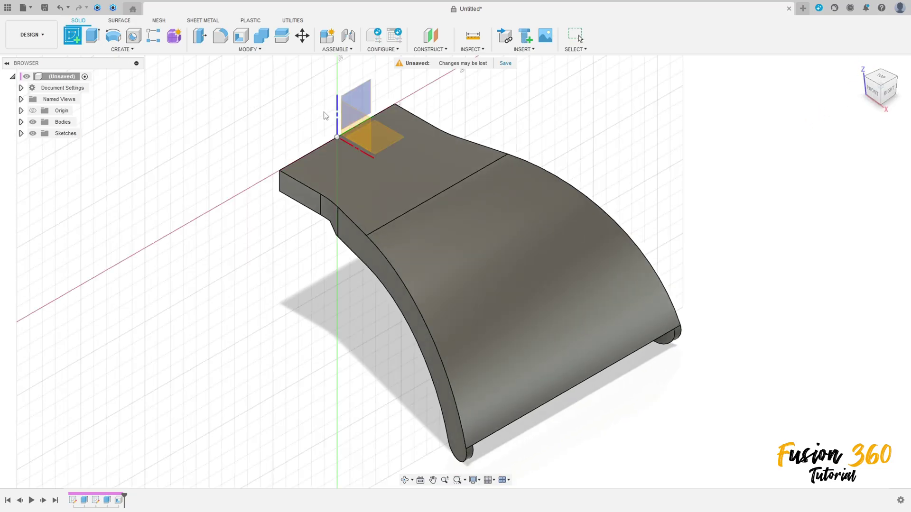
left_click(356, 121)
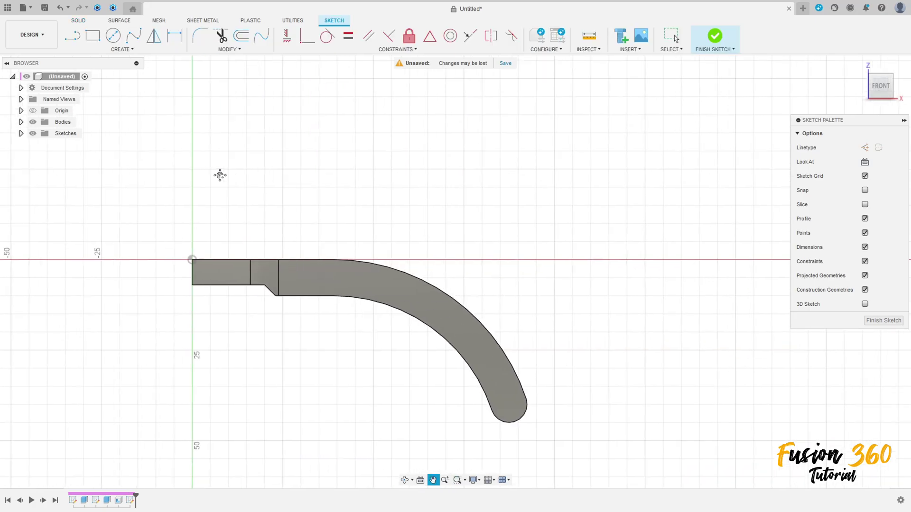
Step: Project the whole body's side outline into the sketch and hide the bodies
middle_click_drag(220, 175, 200, 172)
left_click(122, 50)
mouse_move(128, 198)
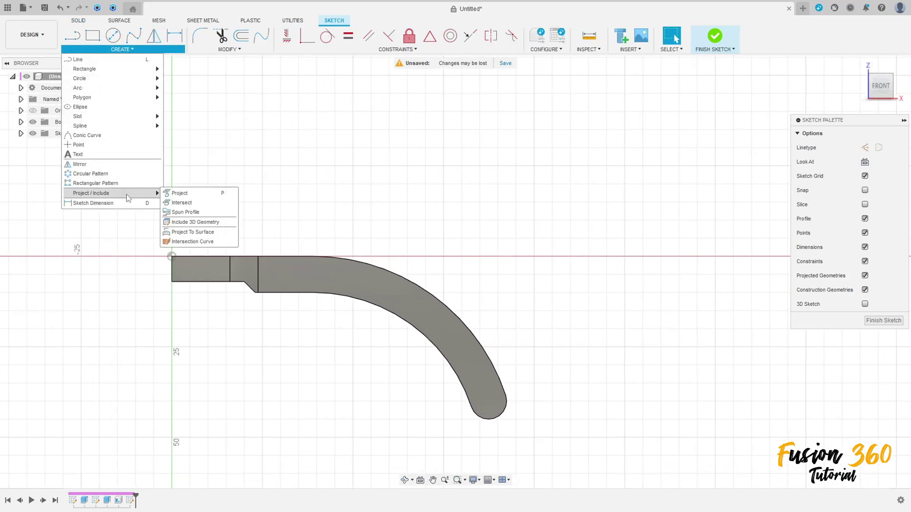
left_click(180, 193)
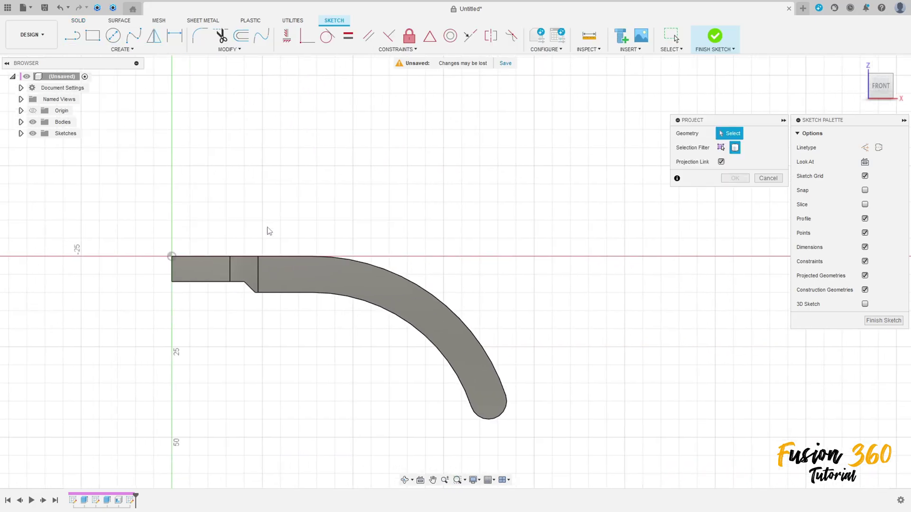
left_click(383, 274)
left_click(735, 178)
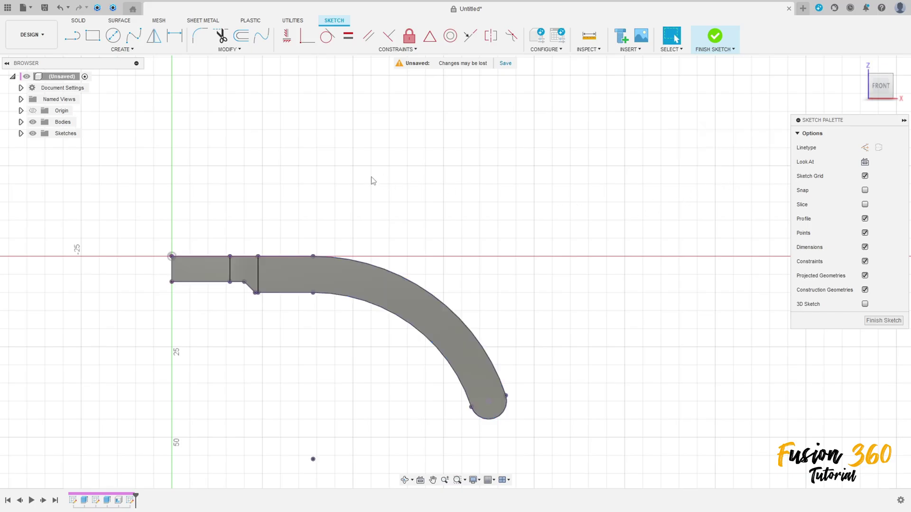
left_click(33, 122)
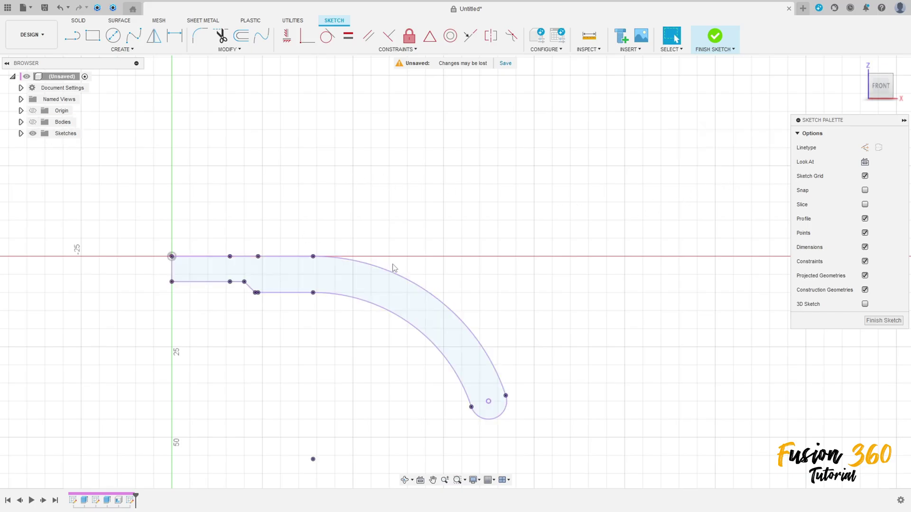
Step: Draw a 2.5 mm diameter circle inside the profile, close to the lower part of the outer arc
left_click(113, 36)
scroll(435, 323, "up", 2)
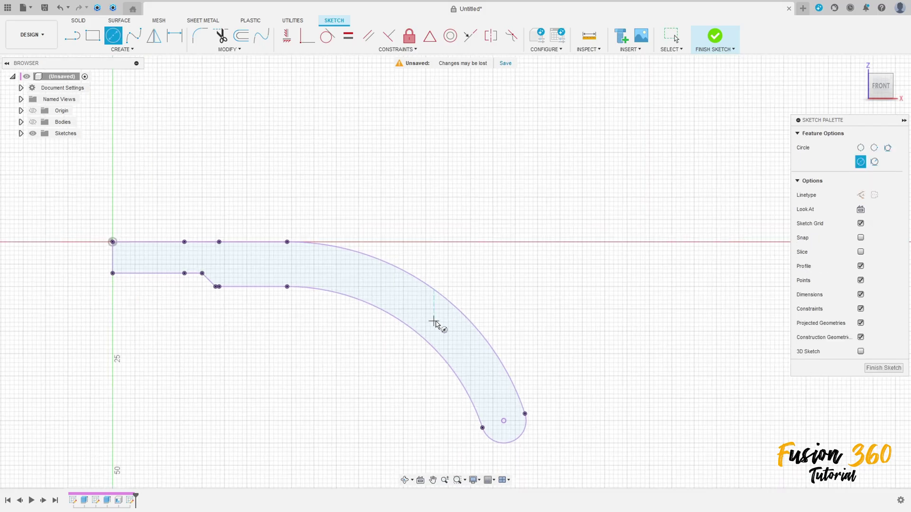
left_click(479, 342)
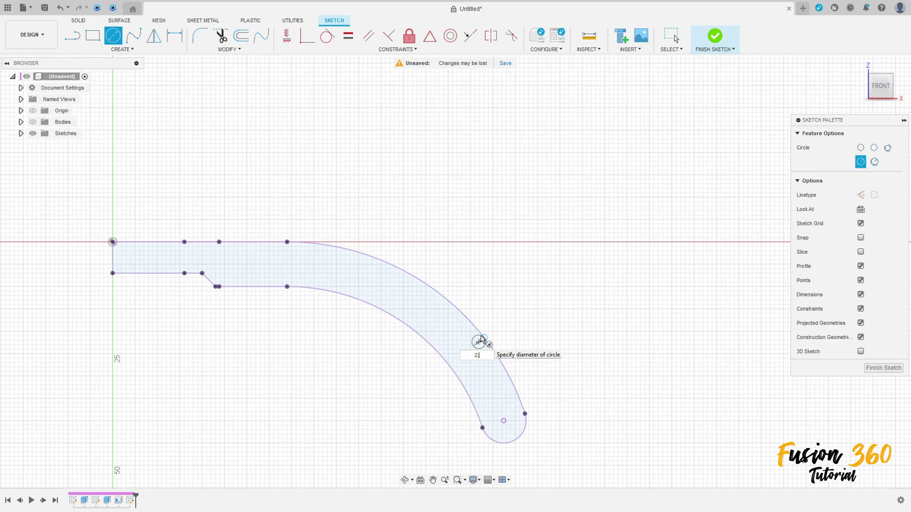
key("Return")
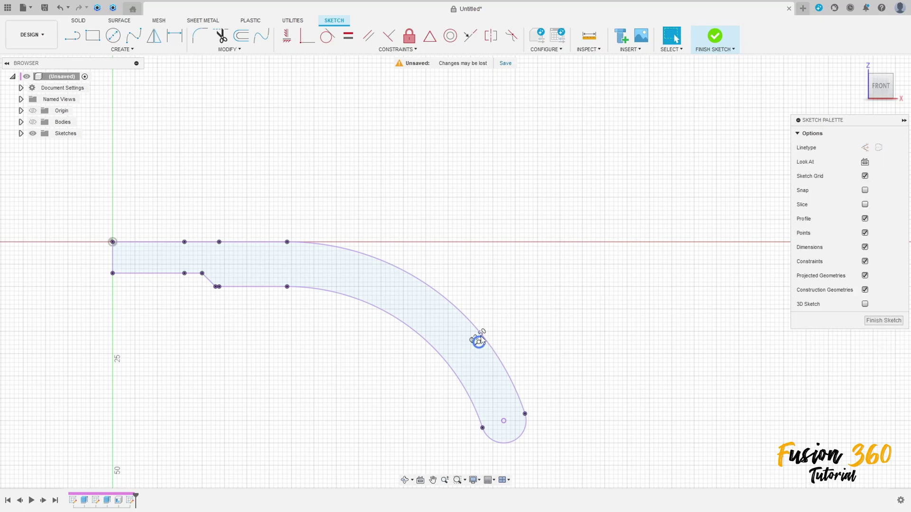
scroll(479, 341, "up", 2)
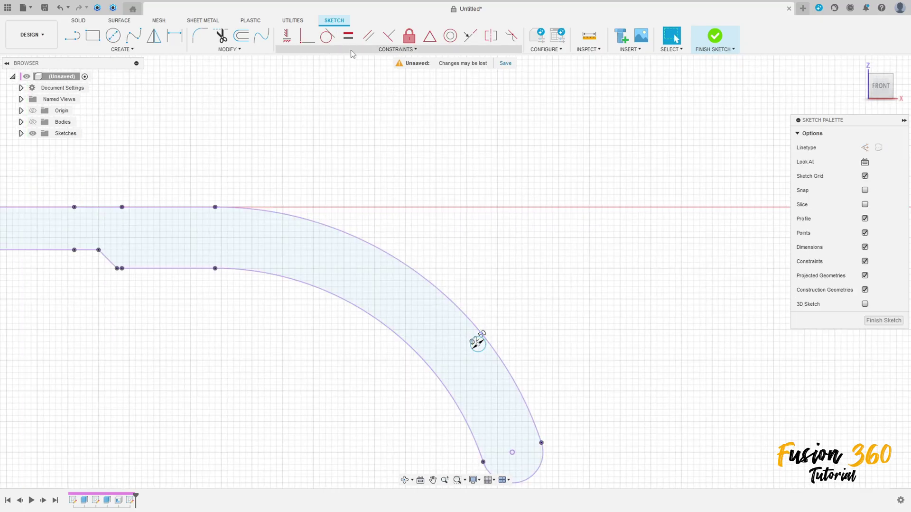
Step: Make the small circle tangent to the projected outer arc and place its diameter dimension outside the profile
left_click(328, 36)
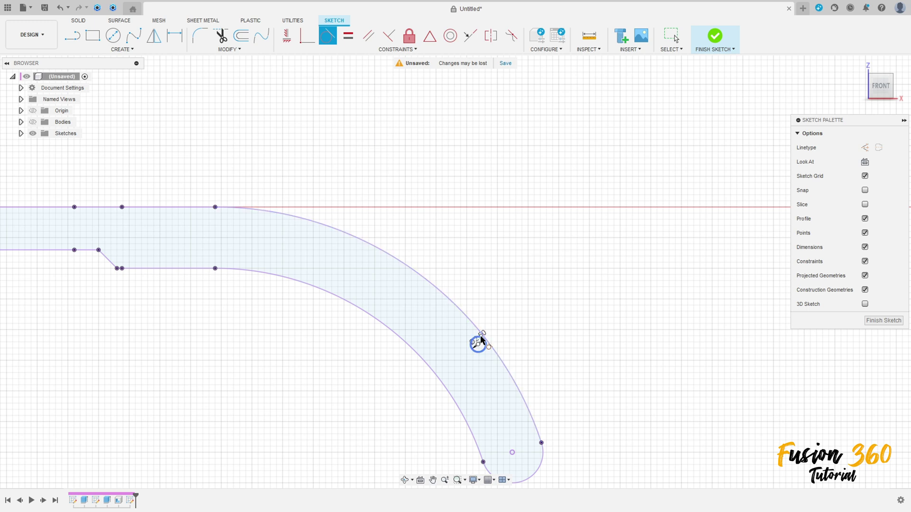
left_click(492, 347)
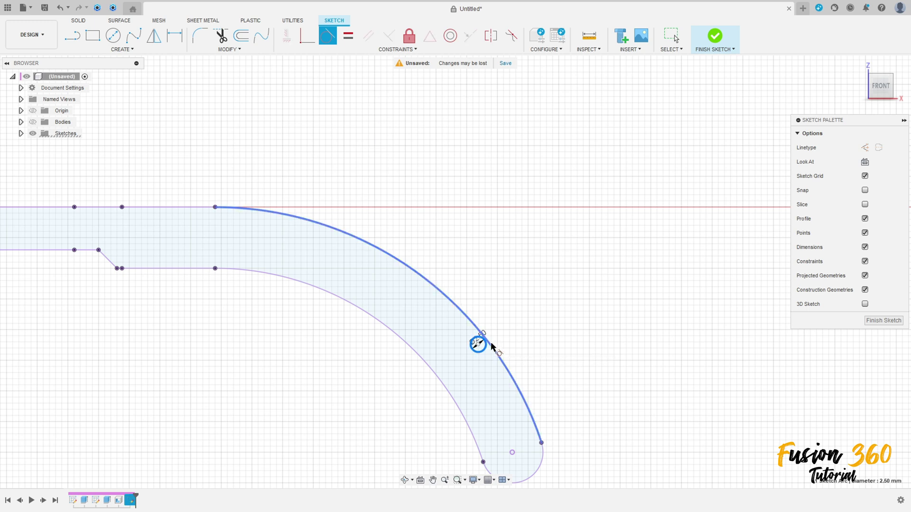
left_click(492, 347)
key("Escape")
scroll(495, 334, "up", 1)
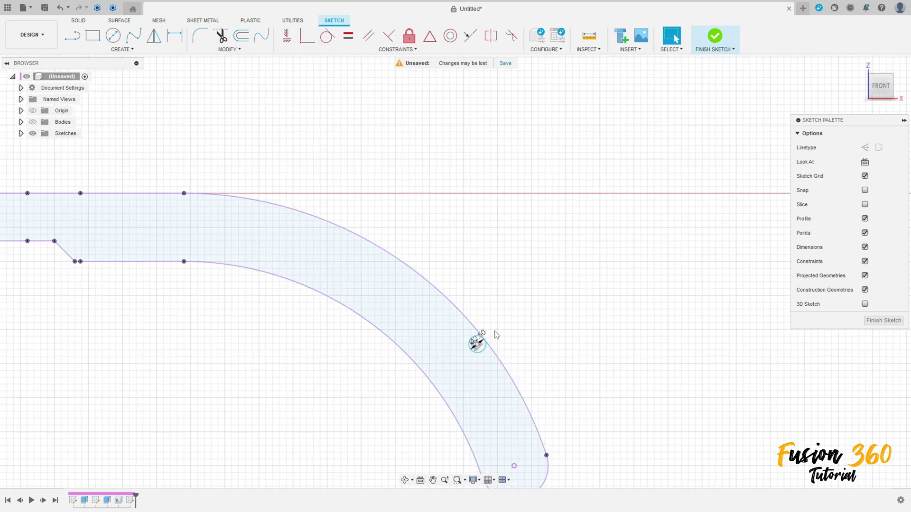
left_click_drag(485, 337, 545, 328)
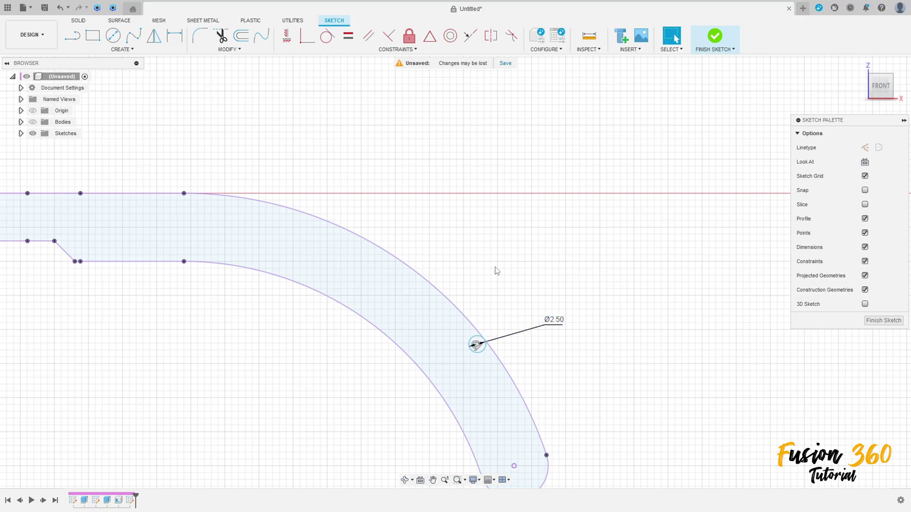
Step: Dimension the circle's centre 22.5 mm below the profile's straight top edge and reposition the diameter label above the circle
left_click(174, 36)
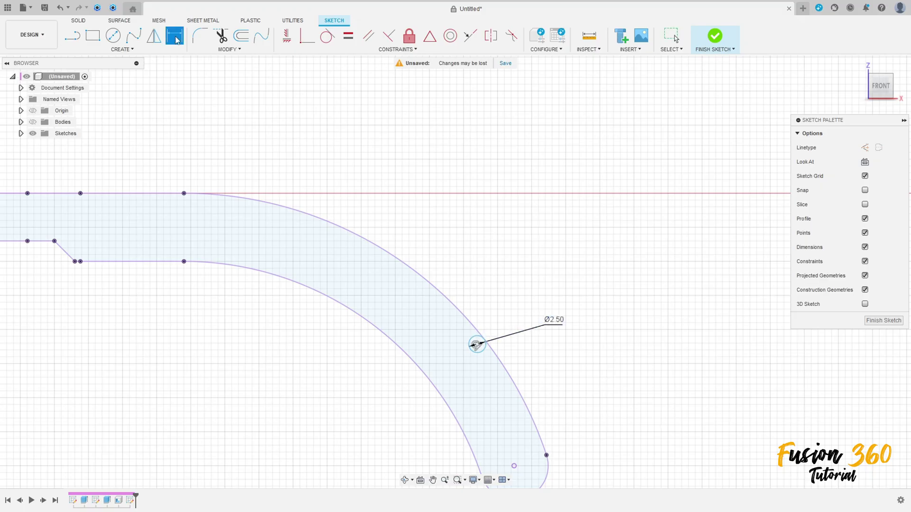
left_click(142, 193)
key("Escape")
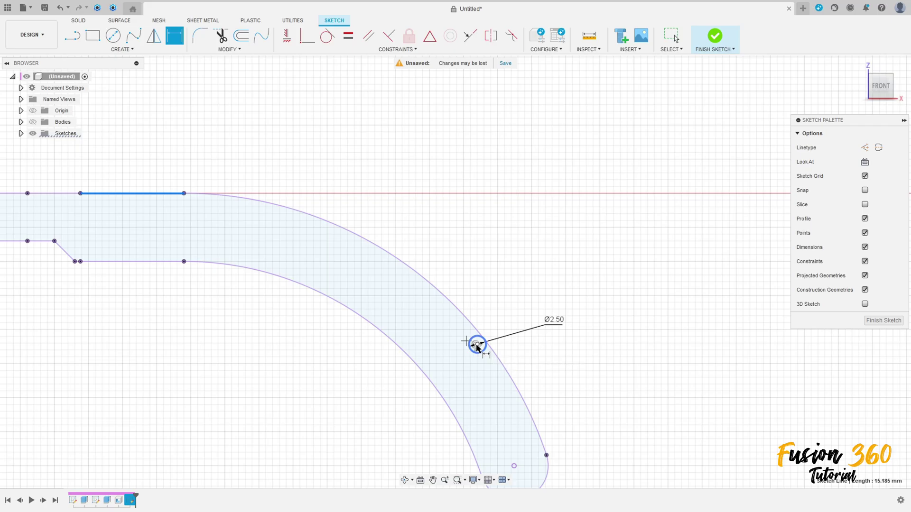
left_click(477, 346)
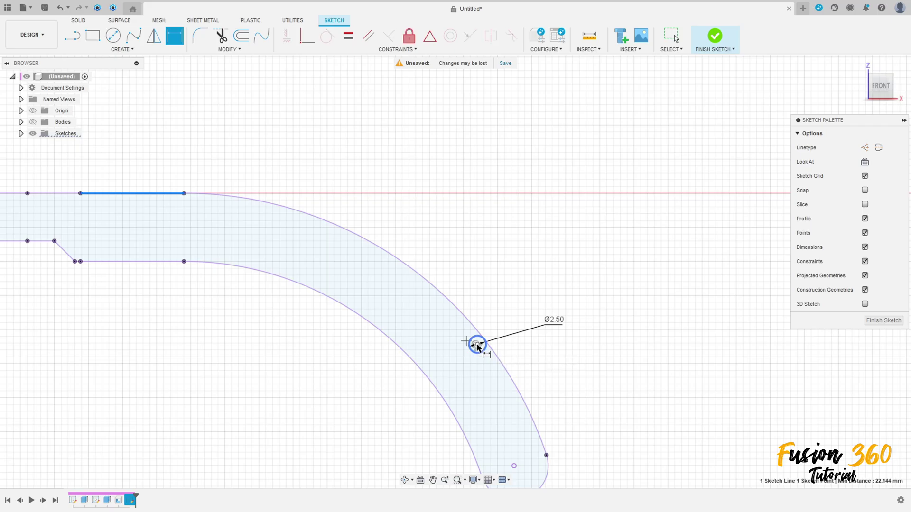
left_click(619, 257)
type("22.5")
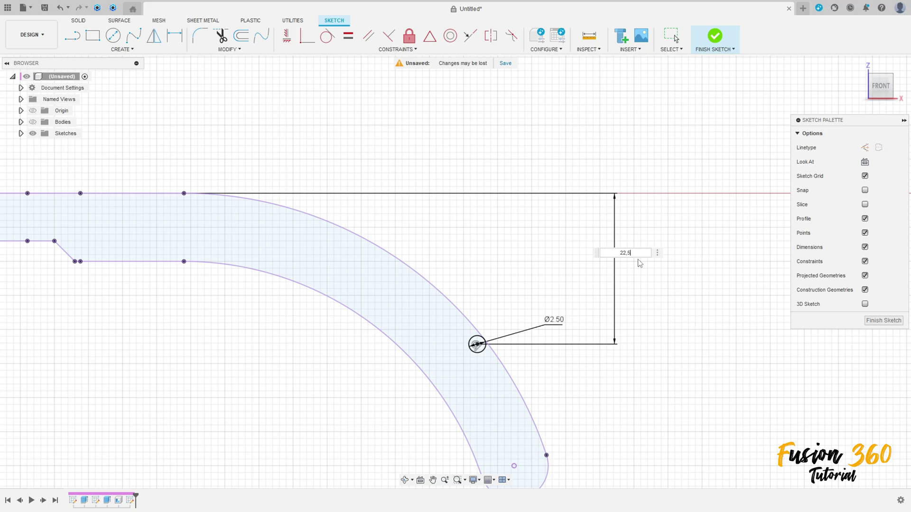
key("Return")
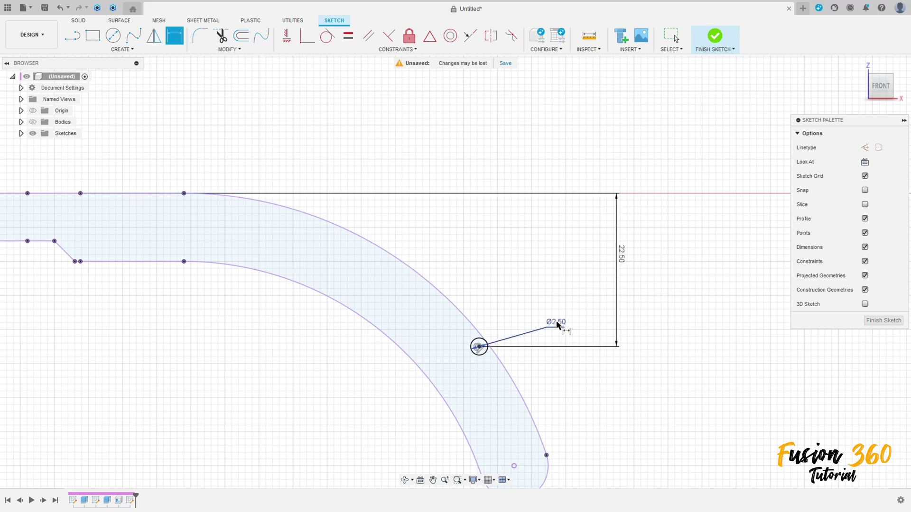
left_click_drag(557, 325, 515, 300)
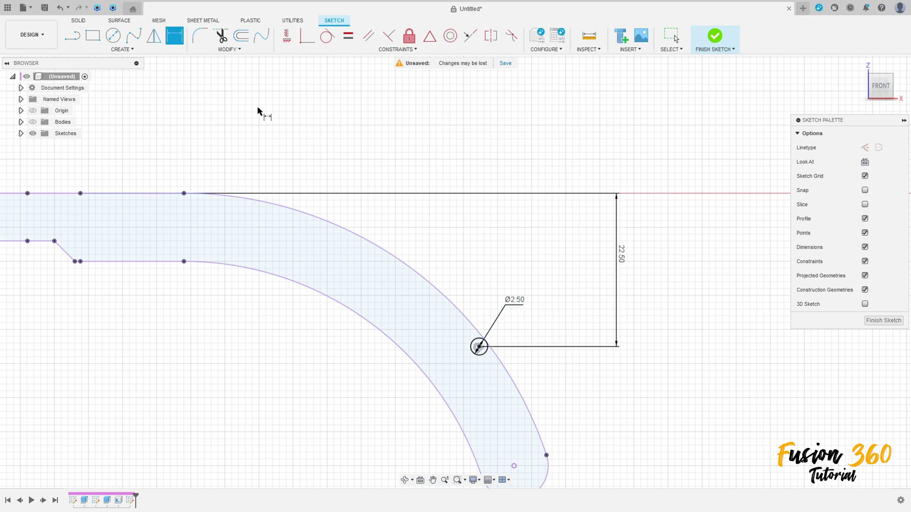
Step: Offset the outer arc 2.5 mm inward and stretch the offset arc's lower end past the rounded tip
left_click(241, 36)
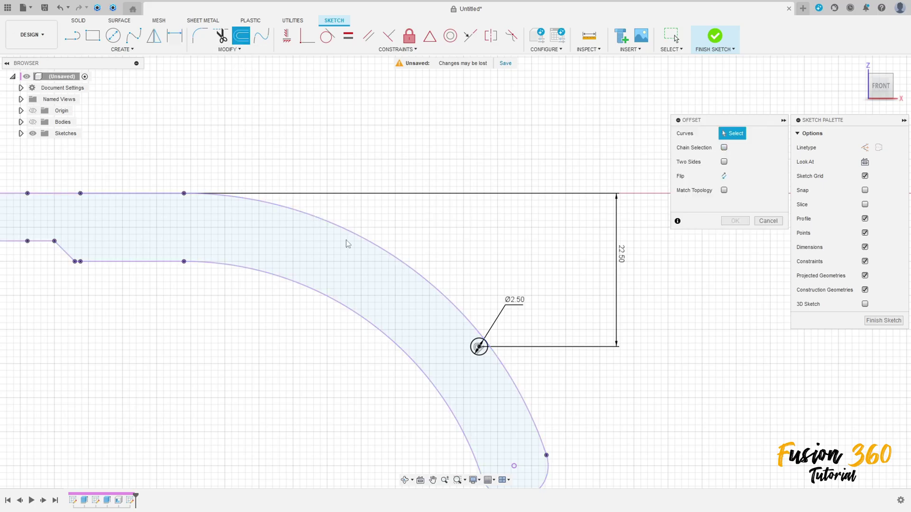
left_click(373, 239)
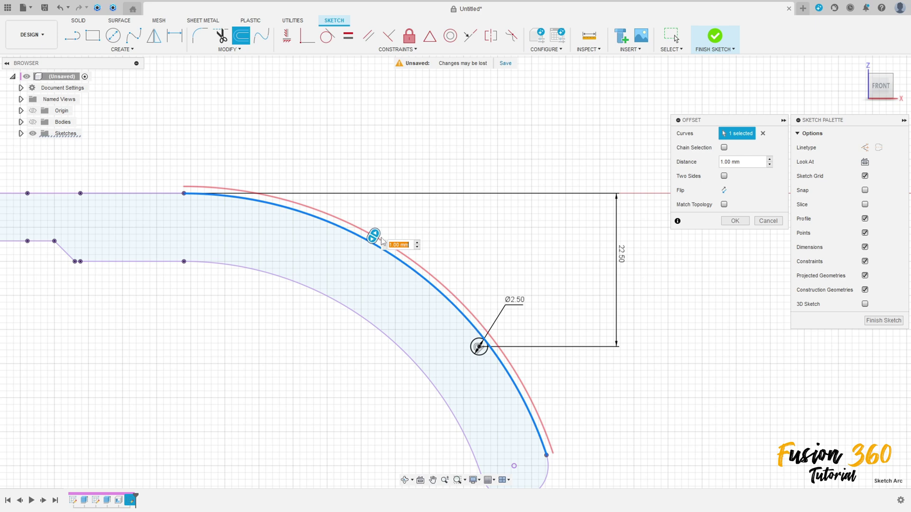
left_click_drag(374, 235, 362, 257)
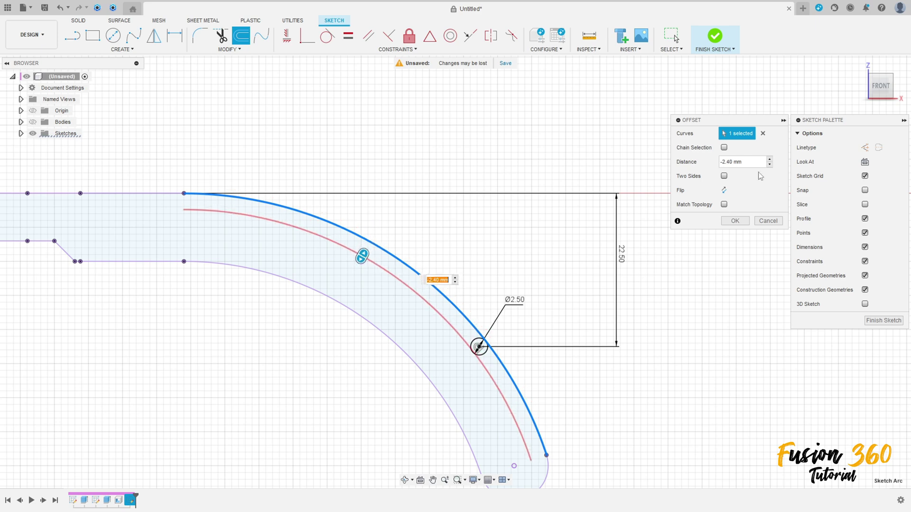
type("-")
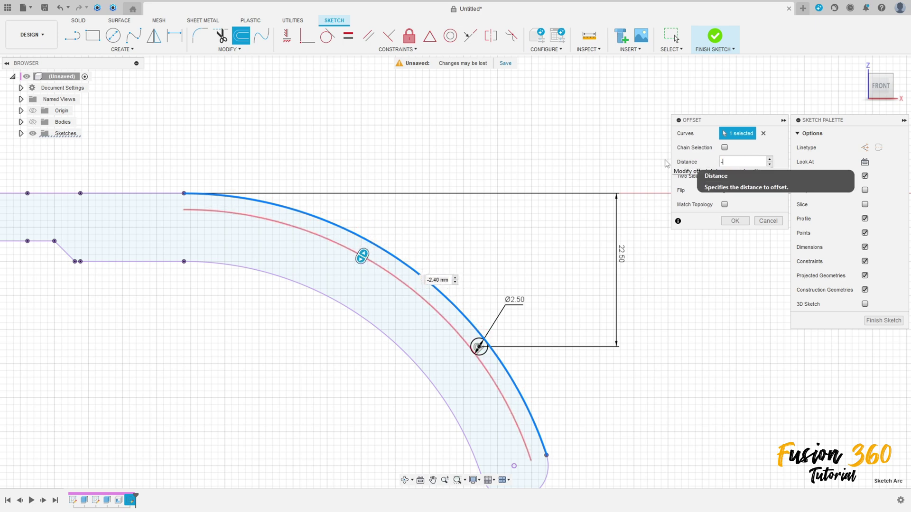
type("2.5")
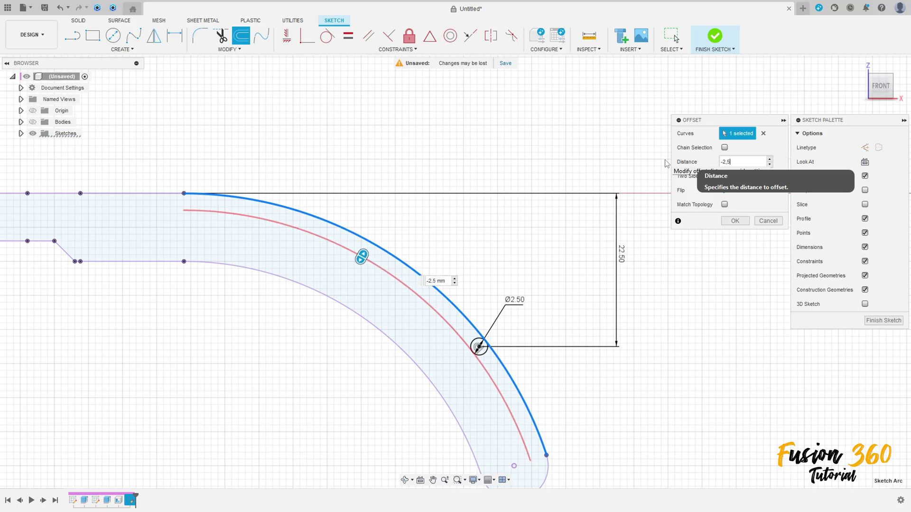
key("Return")
scroll(555, 361, "down", 3)
scroll(571, 397, "up", 2)
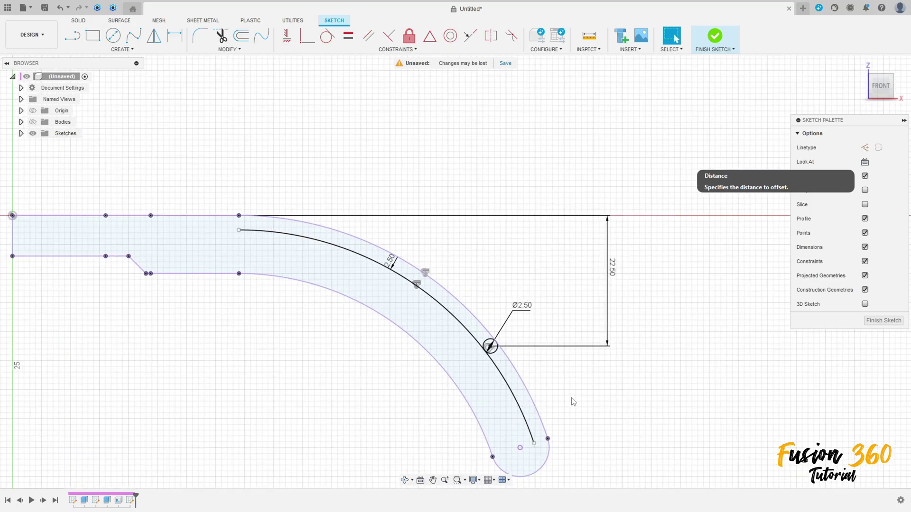
middle_click_drag(571, 396, 532, 323)
left_click_drag(512, 341, 526, 407)
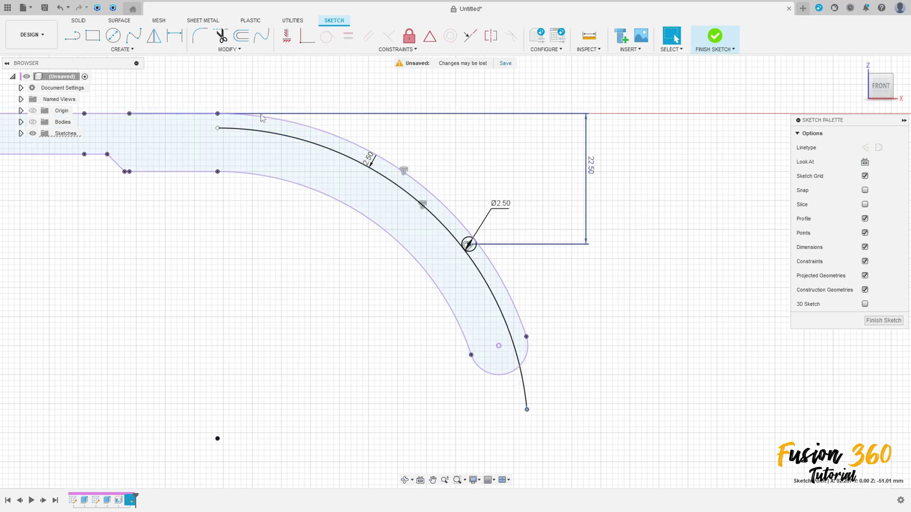
Step: Draw a short horizontal line from the offset arc's lower end and continue it with a tangent arc to the outer arc's lower endpoint
left_click(73, 35)
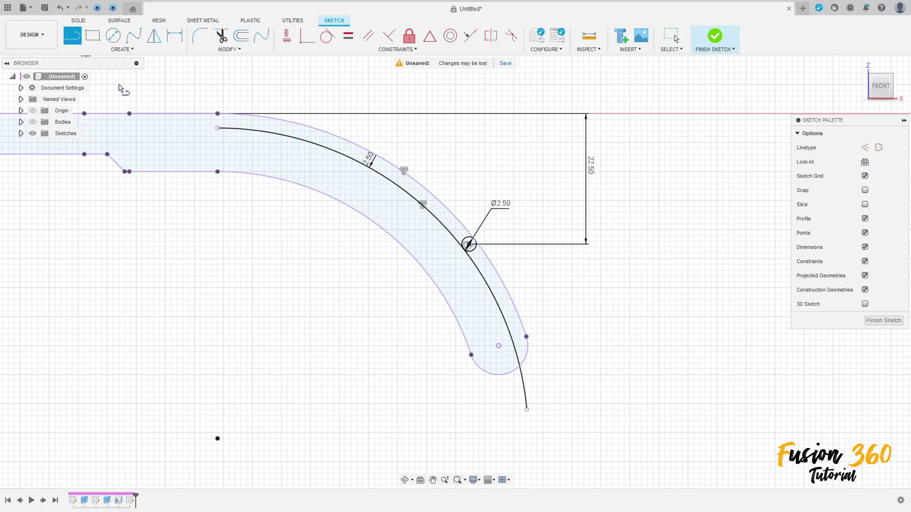
left_click(526, 409)
left_click_drag(540, 411, 526, 337)
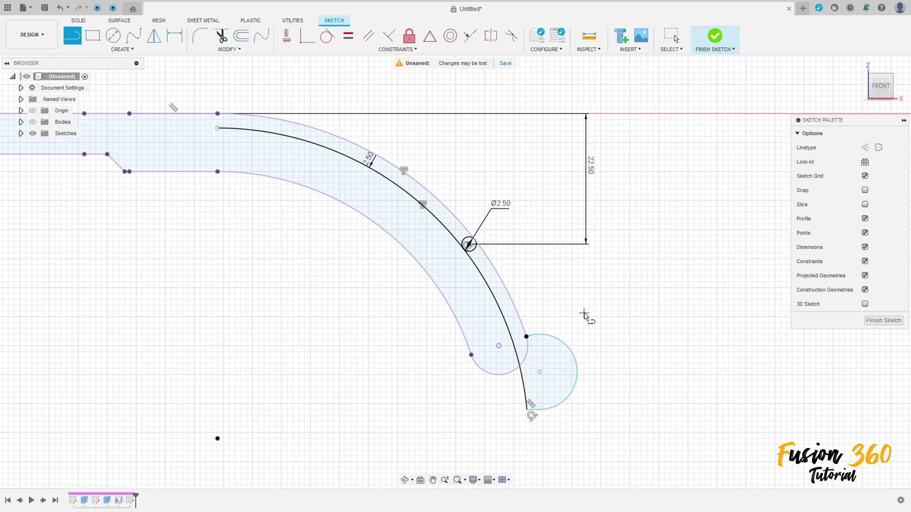
key("Escape")
Step: Try an Equal constraint between the new closing arc and the projected outer arc, and undo it
left_click(348, 36)
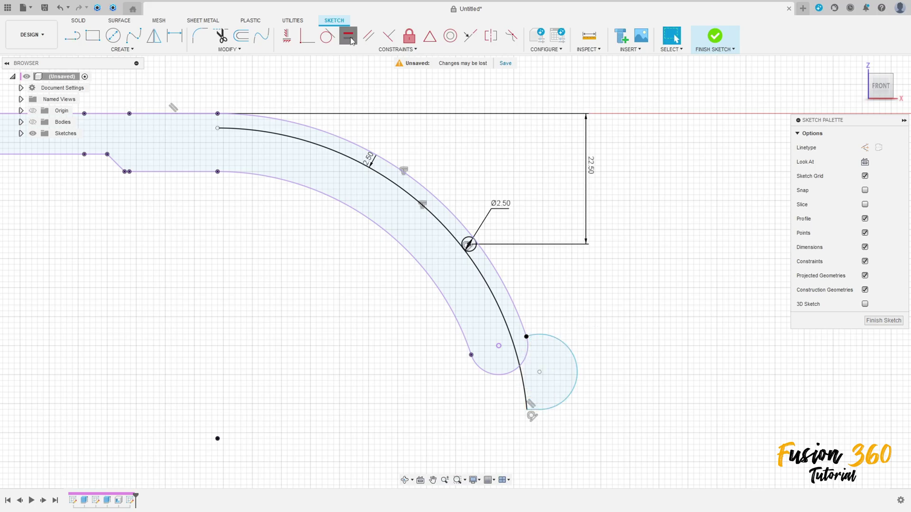
left_click(575, 362)
left_click(522, 317)
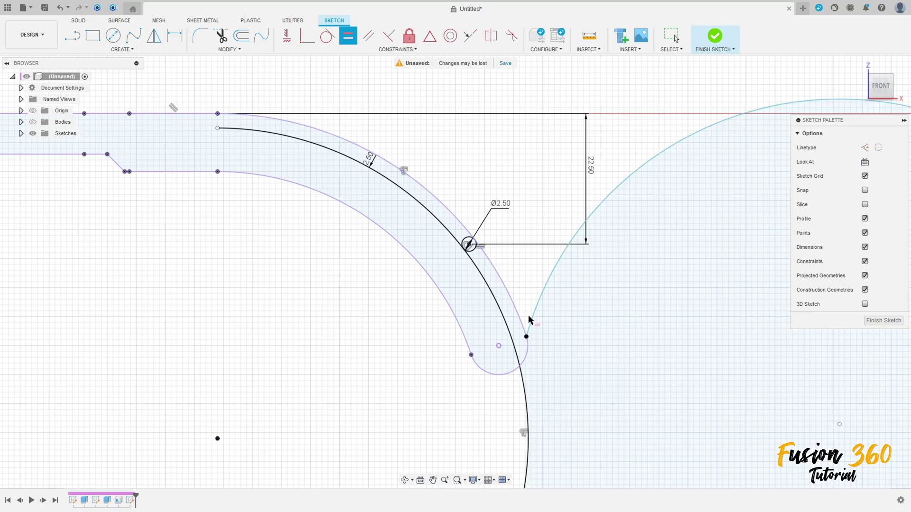
key("Escape")
key("ctrl+z")
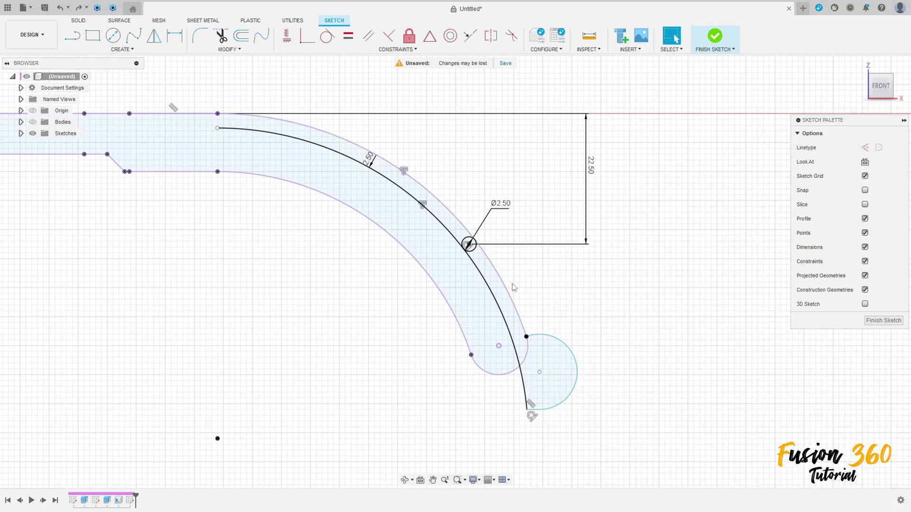
Step: Trim away the large closing arc and redraw it as a shallow tangent arc from the outer arc's lower endpoint to the short line's free end
key("t")
left_click(563, 342)
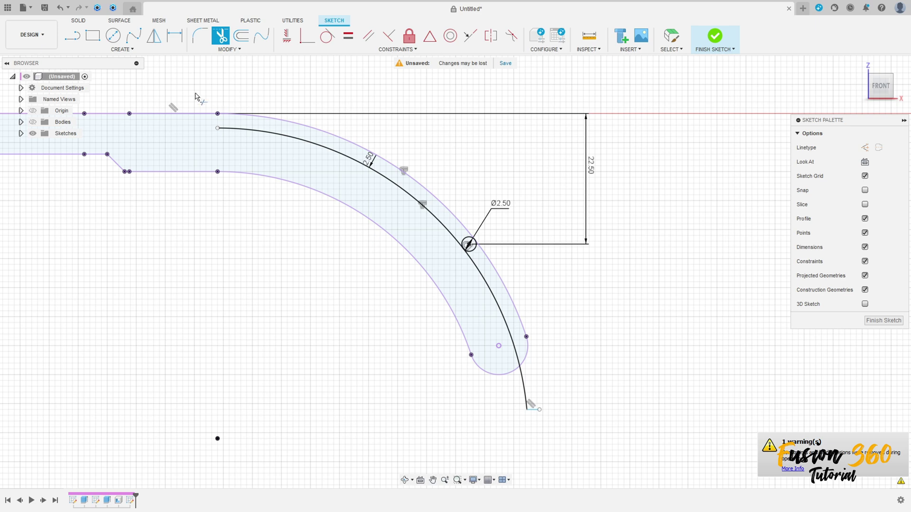
left_click(120, 50)
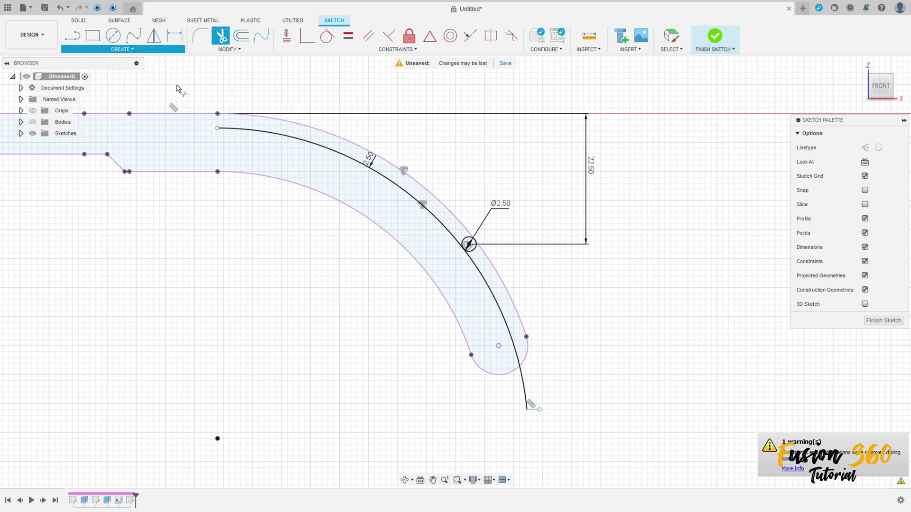
left_click(541, 410)
key("Escape")
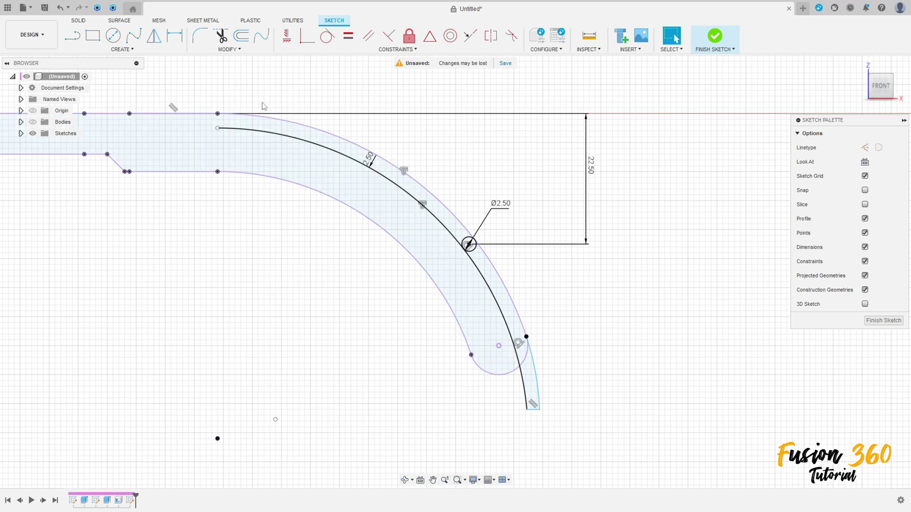
Step: Trim the offset arc above the small circle and the circle's upper part, and dimension the remaining arc 2.5 mm from the outer arc
left_click(221, 35)
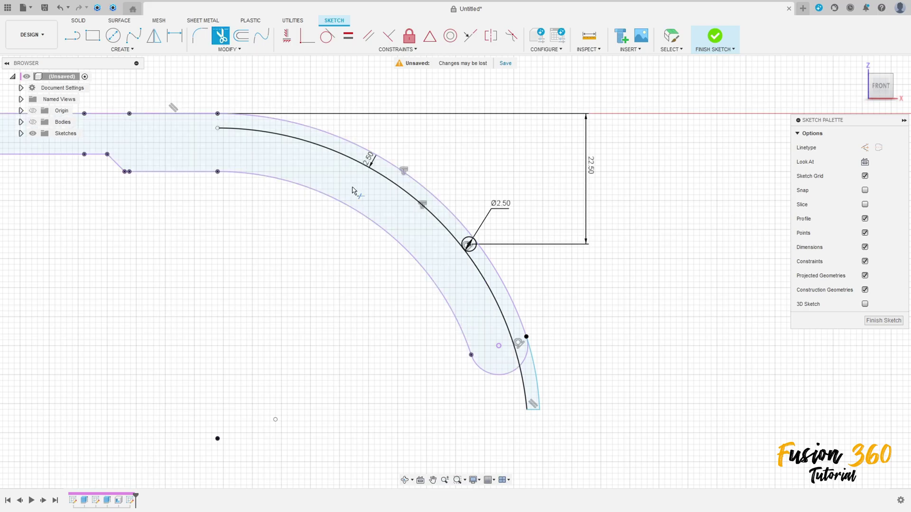
left_click(404, 193)
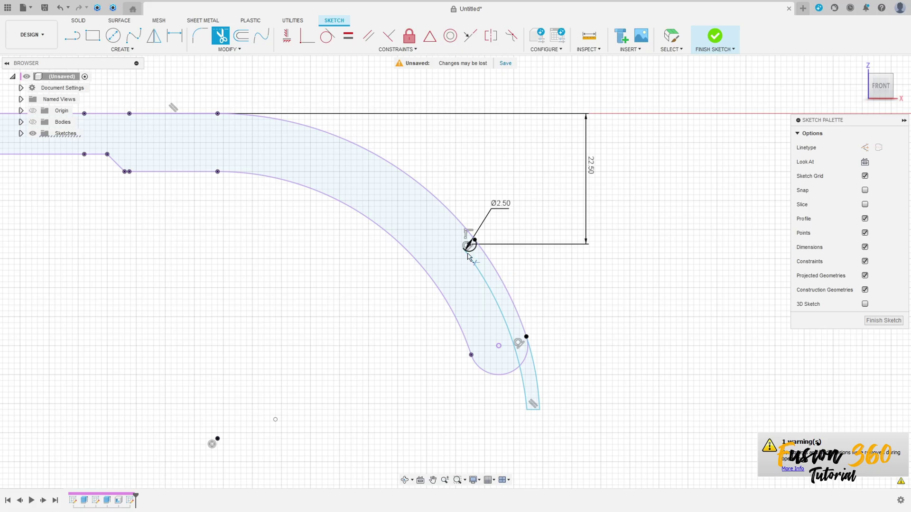
key("d")
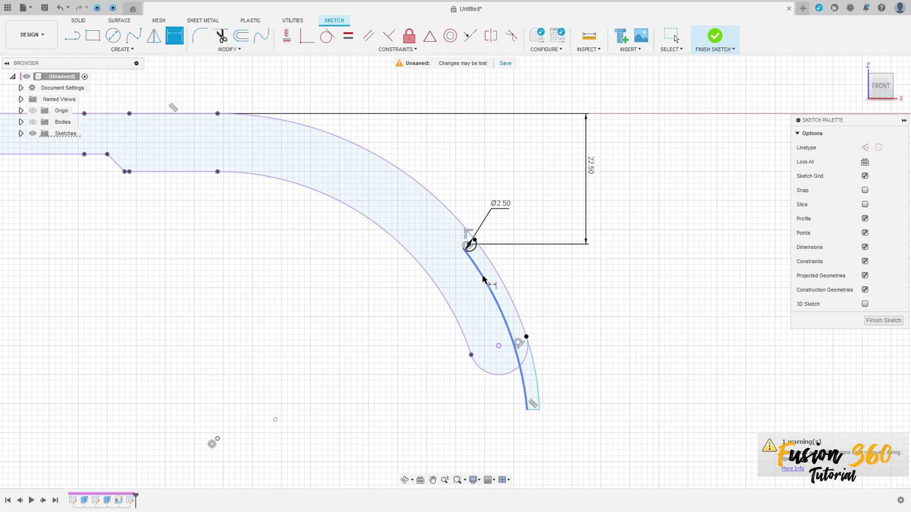
left_click(483, 279)
left_click(498, 275)
left_click(534, 272)
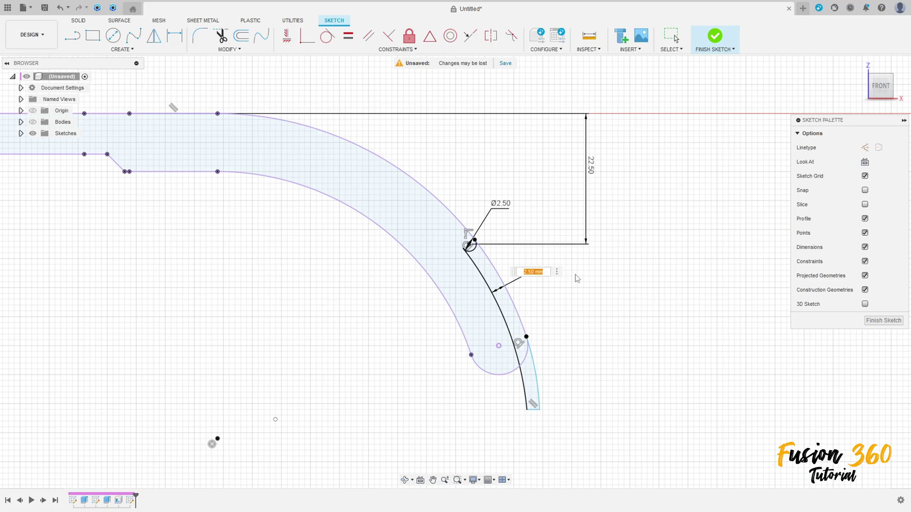
key("Return")
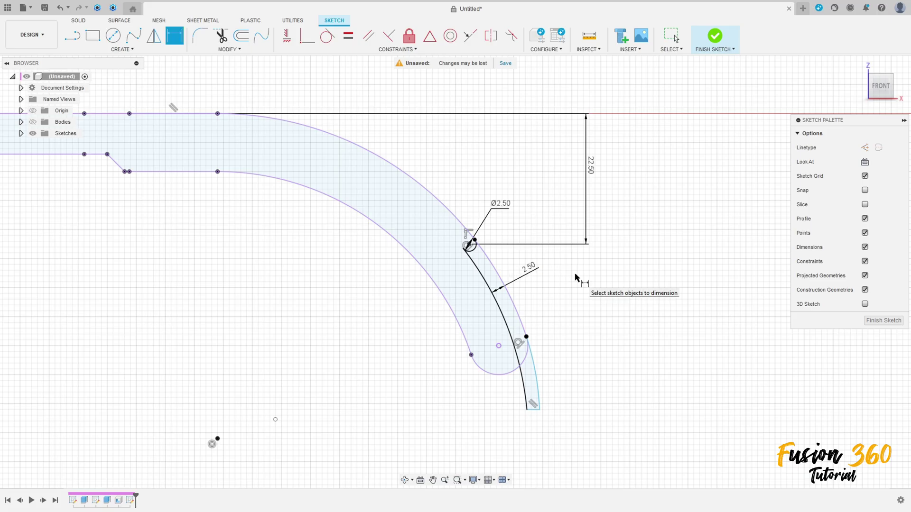
Step: Dimension the short horizontal line at the strip's lower end to 2.5 mm
left_click(532, 411)
left_click(535, 436)
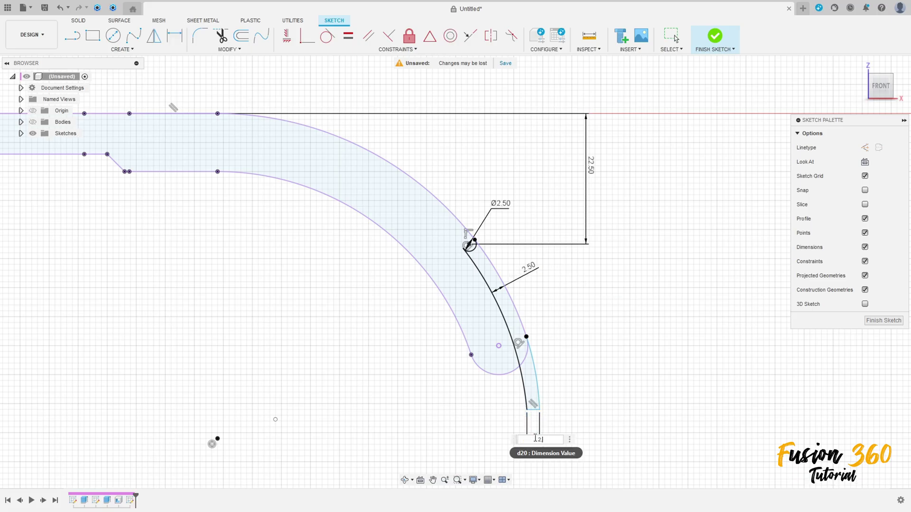
type("2.5")
key("Return")
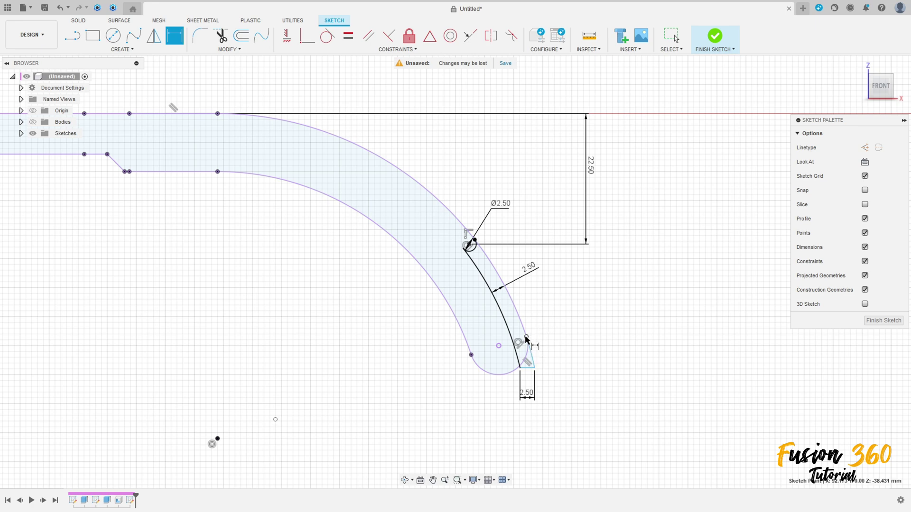
Step: Dimension the closing arc's vertical height to 8 mm
left_click(531, 358)
left_click(593, 354)
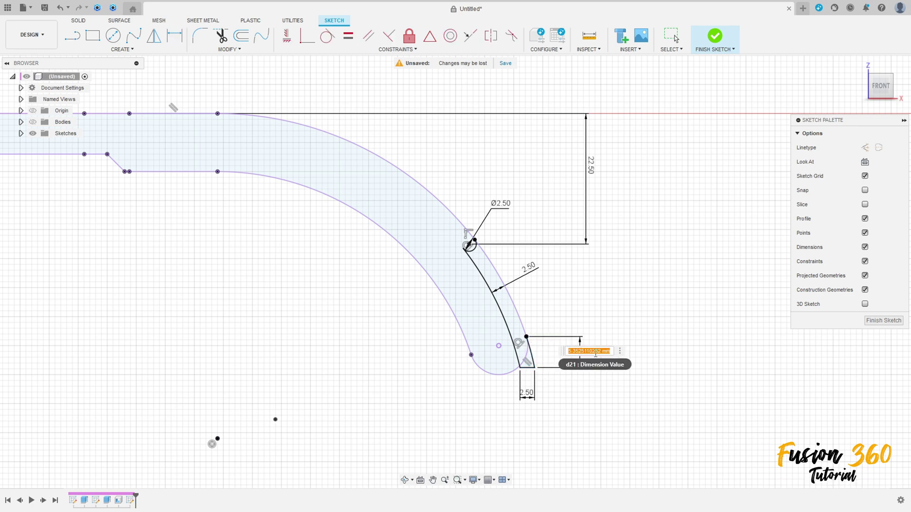
type("8")
key("Return")
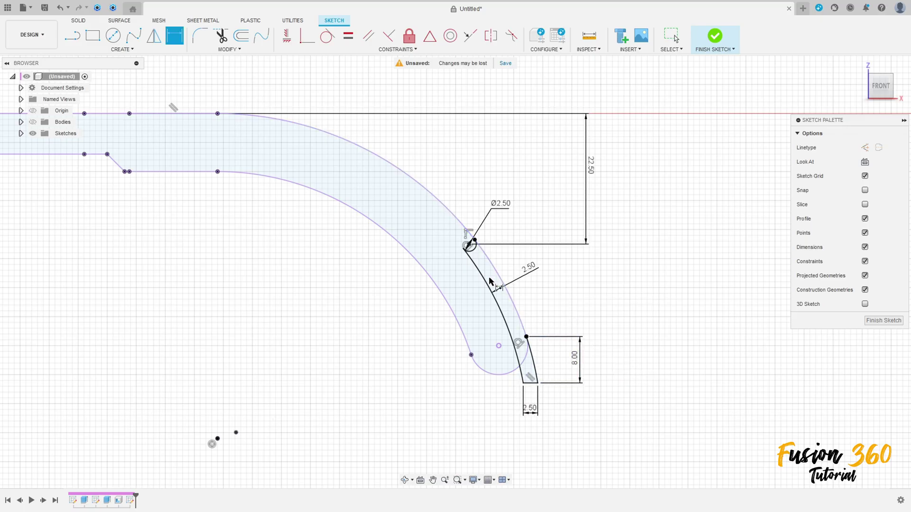
key("Escape")
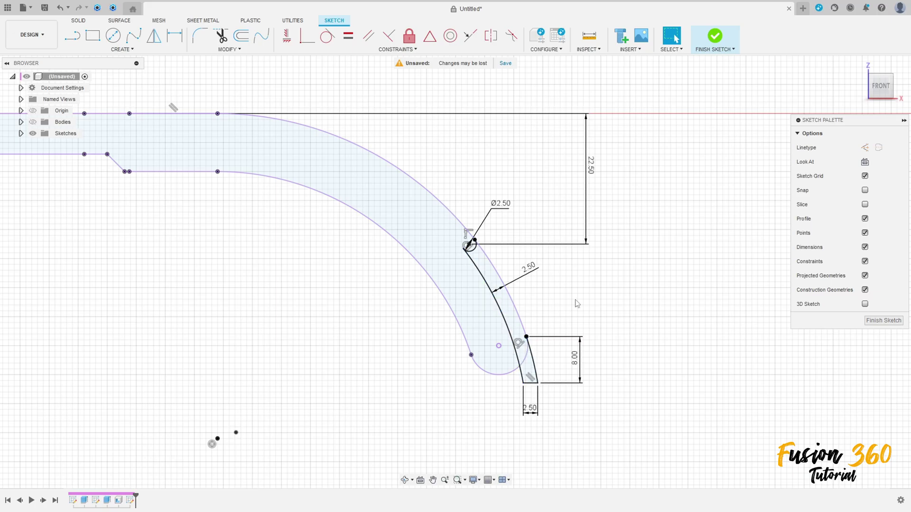
Step: Finish the sketch, show the bodies and return to the home view
left_click(715, 38)
left_click(33, 122)
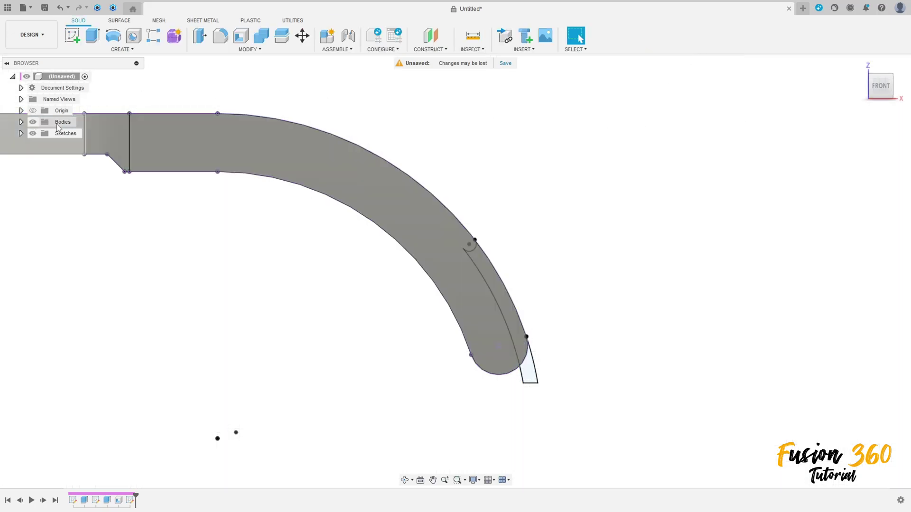
left_click(859, 65)
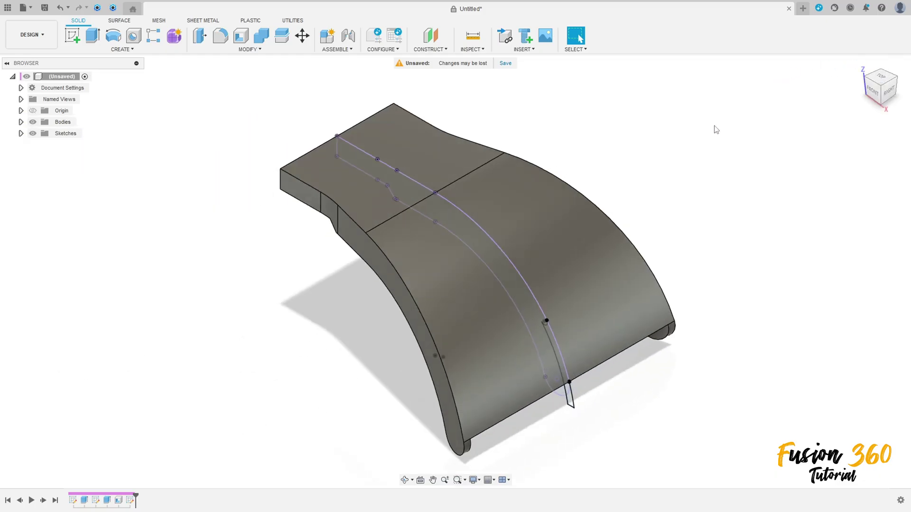
Step: Set up a two-sided Extrude of the two narrow strip profiles, with side 1 extending to the inner face of one side wall
left_click(92, 35)
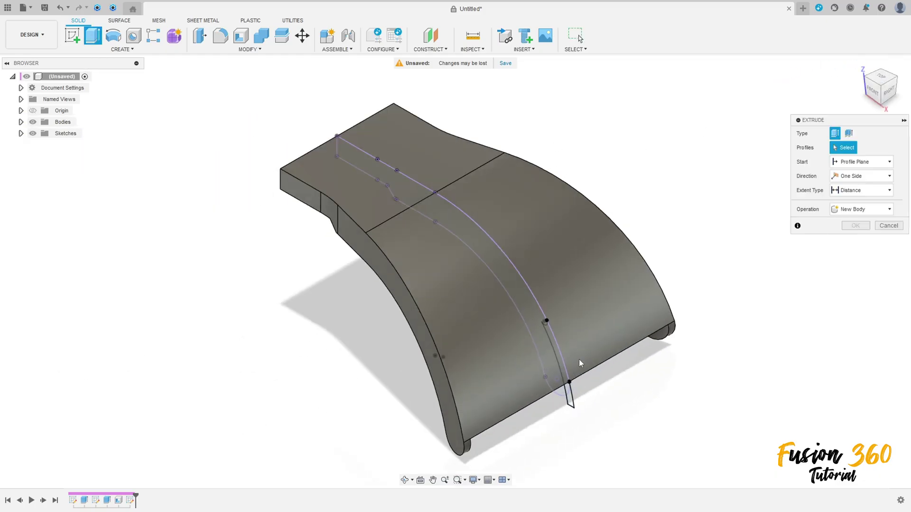
left_click(554, 348)
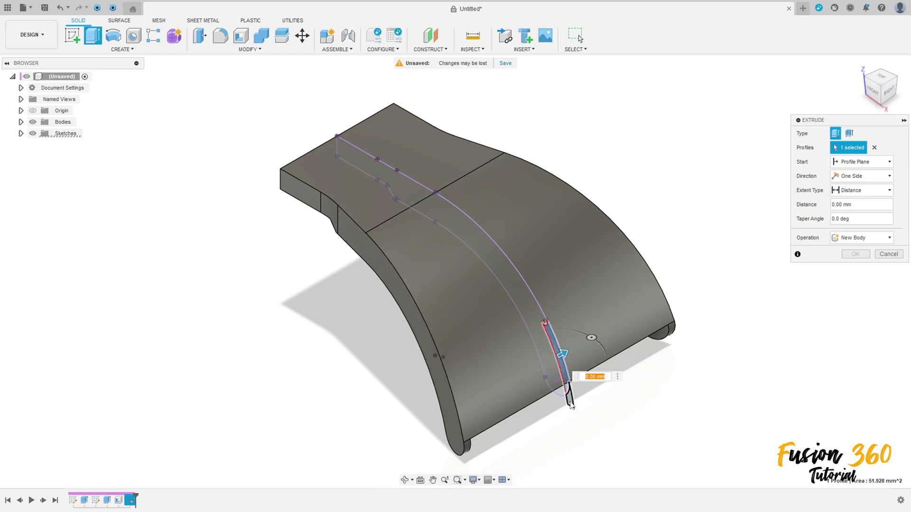
left_click(857, 176)
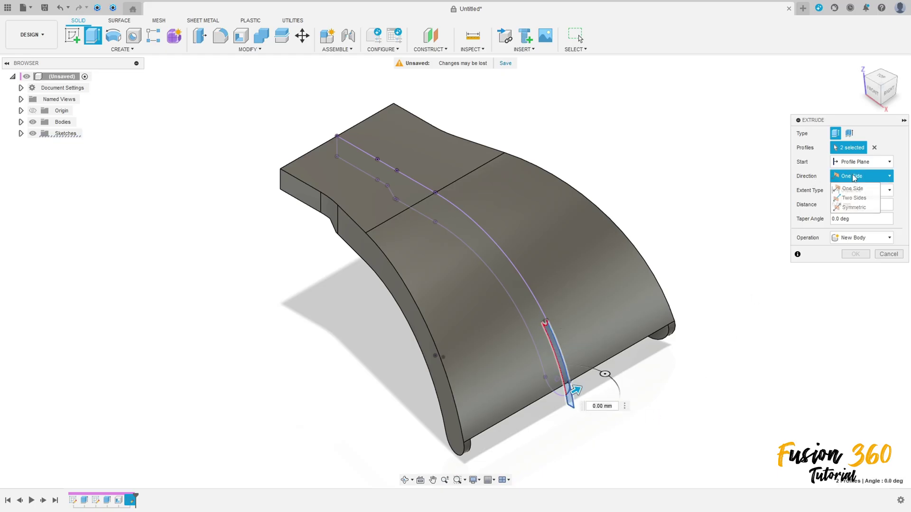
left_click(855, 198)
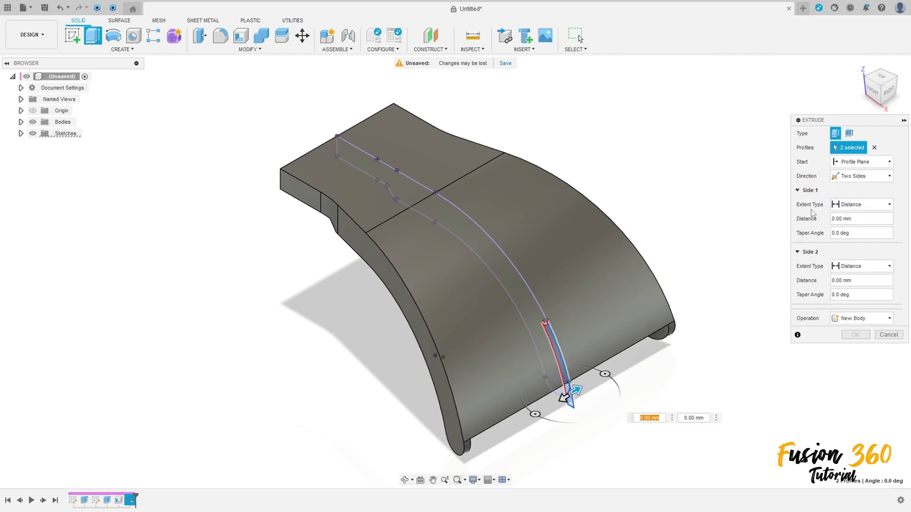
left_click(851, 204)
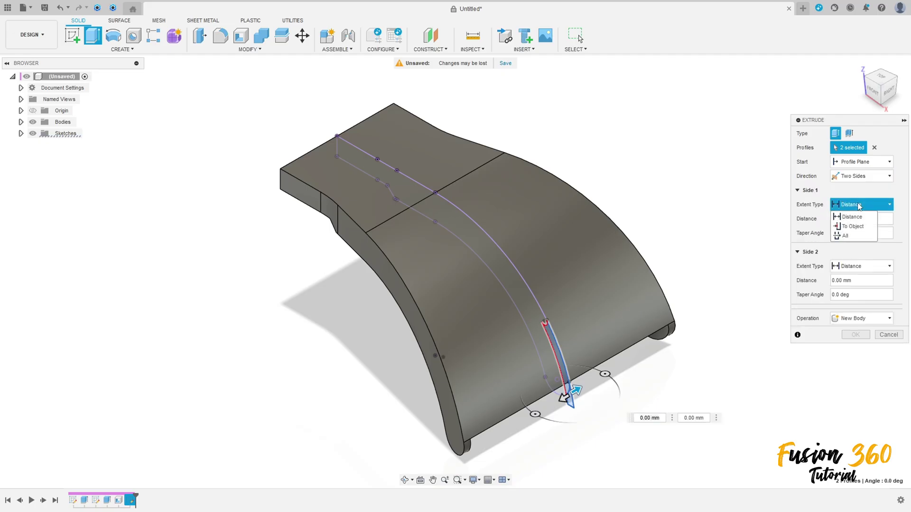
left_click(851, 227)
middle_click_drag(723, 267, 651, 334, "shift")
left_click(650, 335)
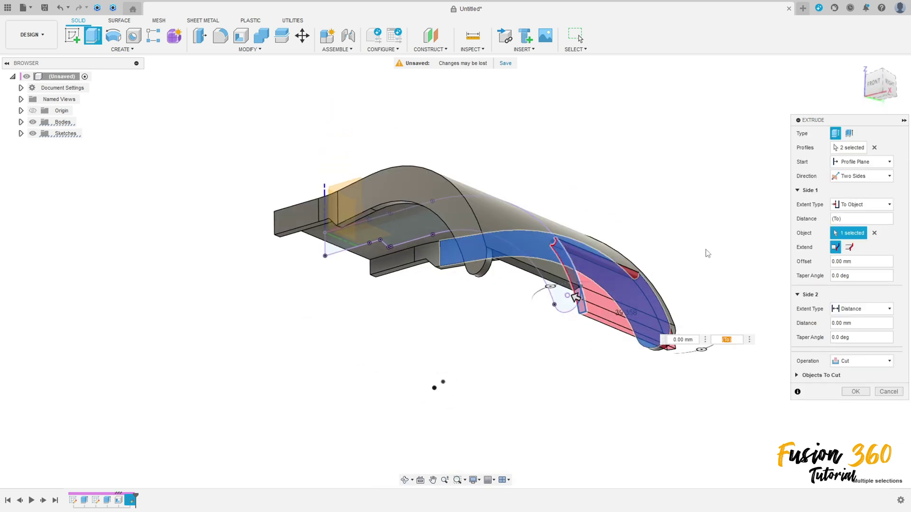
middle_click_drag(741, 236, 707, 281, "shift")
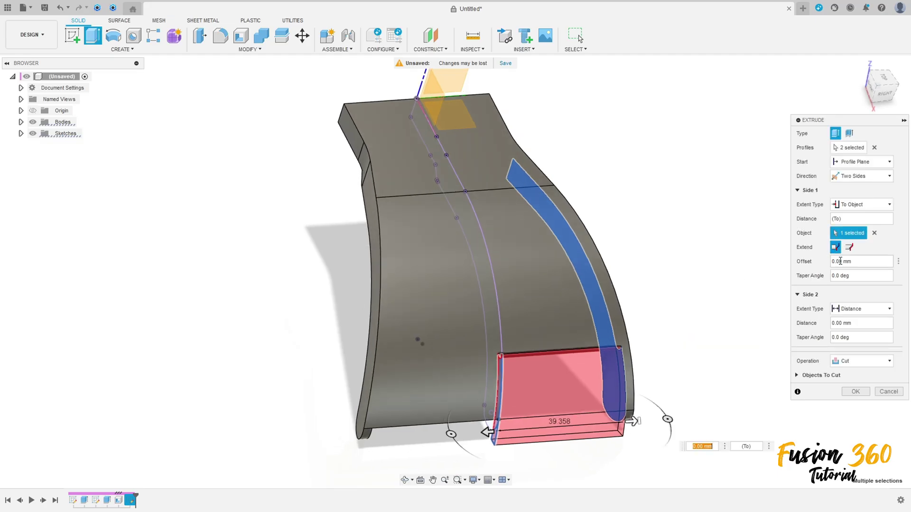
Step: Extend side 2 of the extrusion to the opposite side wall's inner face and apply it as a Cut
left_click(860, 309)
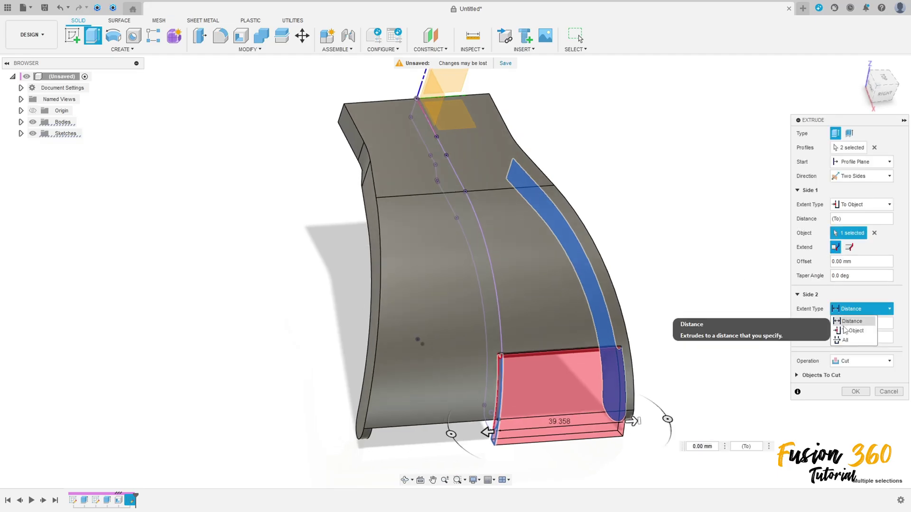
left_click(854, 342)
middle_click_drag(587, 340, 348, 304, "shift")
left_click(294, 228)
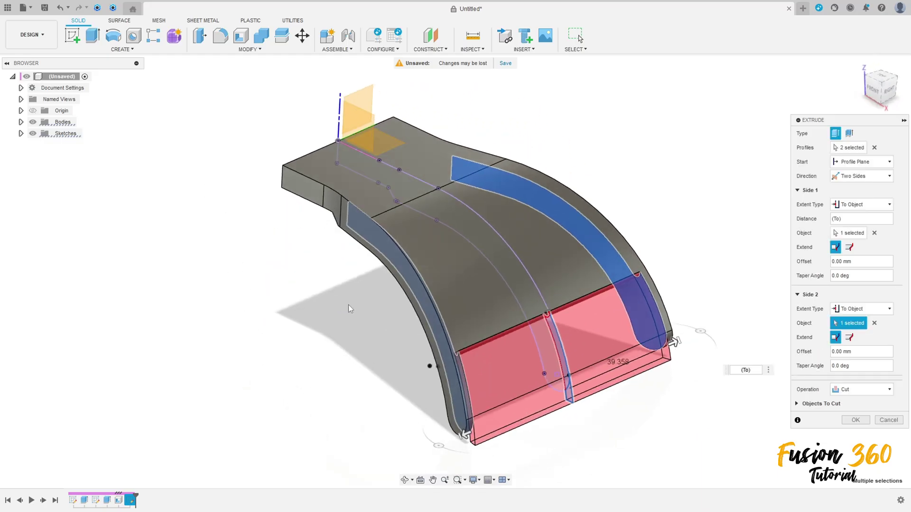
left_click(853, 420)
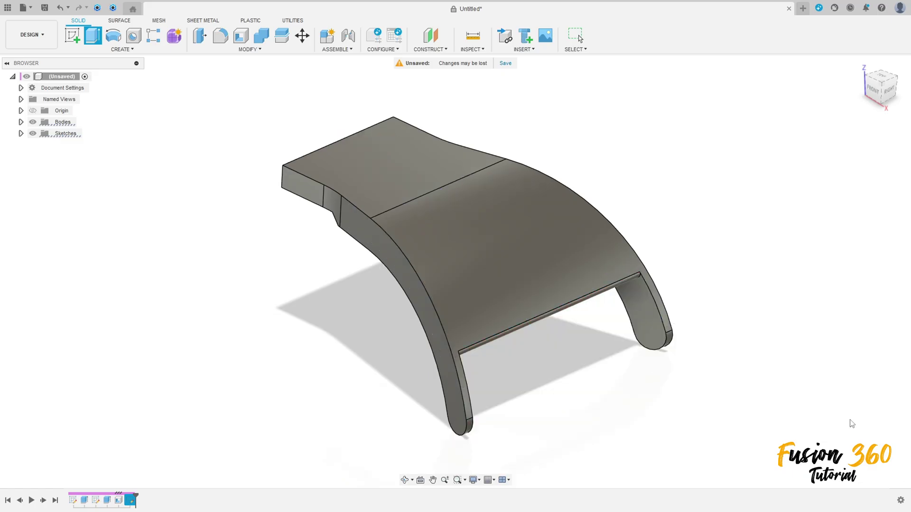
Step: Start a new sketch on the vertical YZ origin plane at the part's flat end
middle_click_drag(731, 341, 607, 237, "shift")
middle_click_drag(707, 201, 797, 124, "shift")
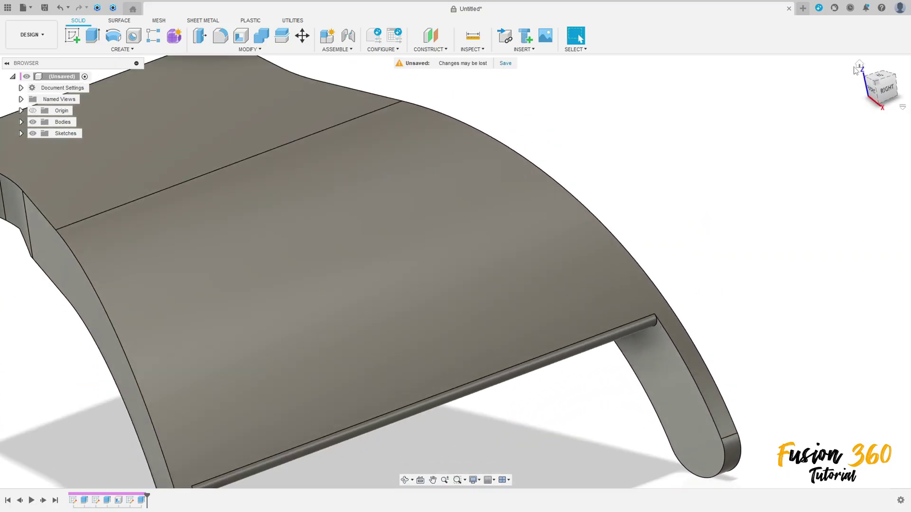
key("F6")
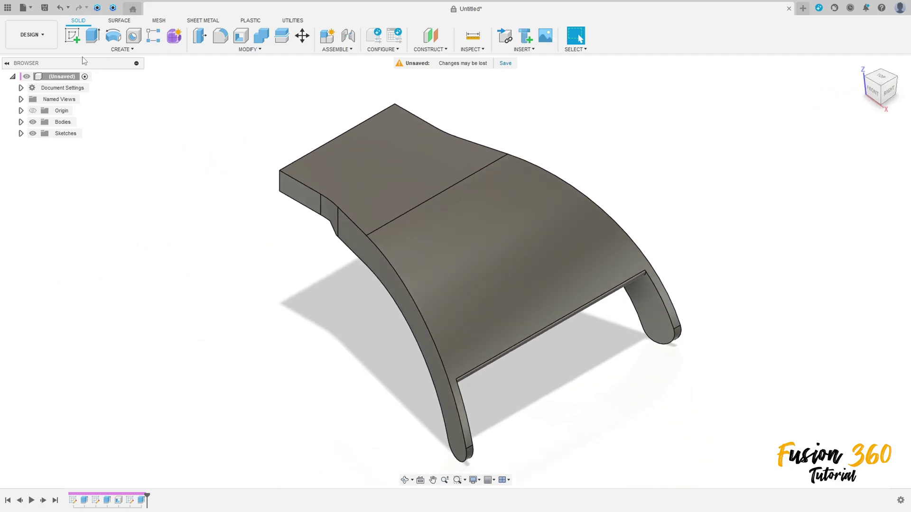
left_click(72, 35)
middle_click_drag(190, 126, 286, 120, "shift")
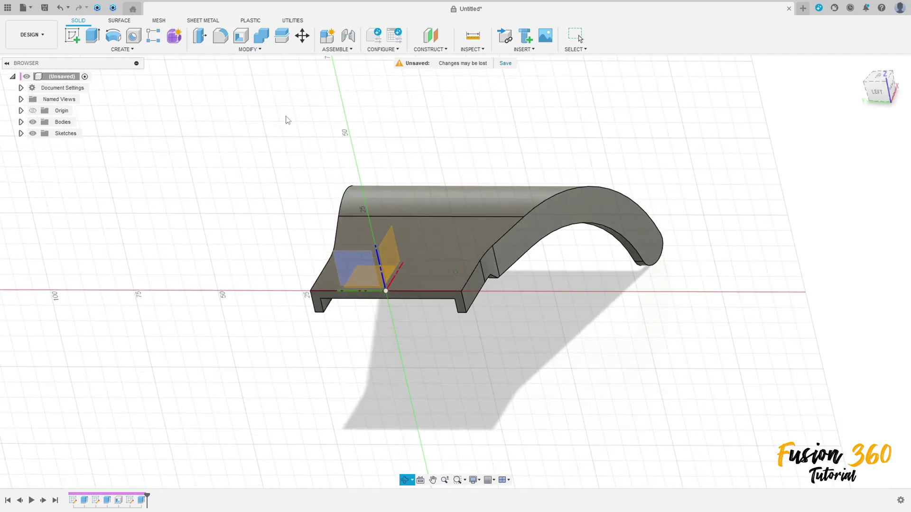
left_click(361, 262)
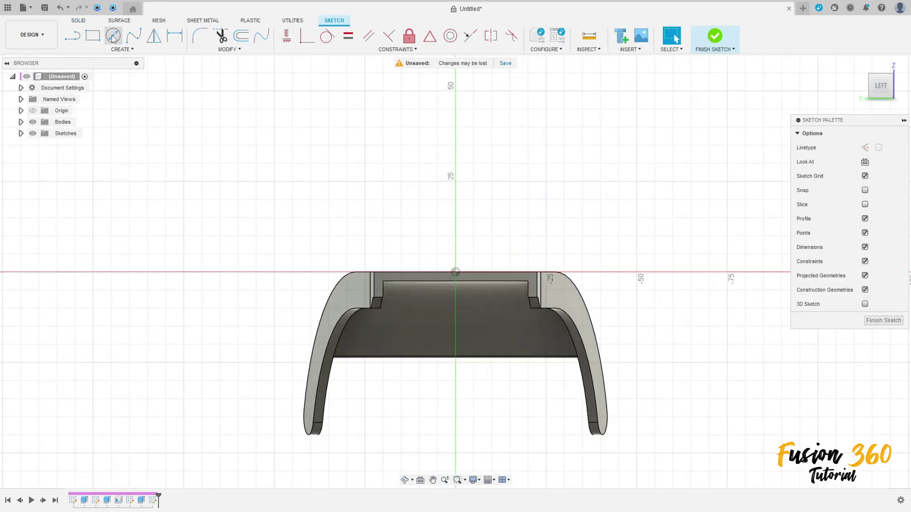
Step: Draw a 22 mm diameter circle centred on the origin
left_click(113, 36)
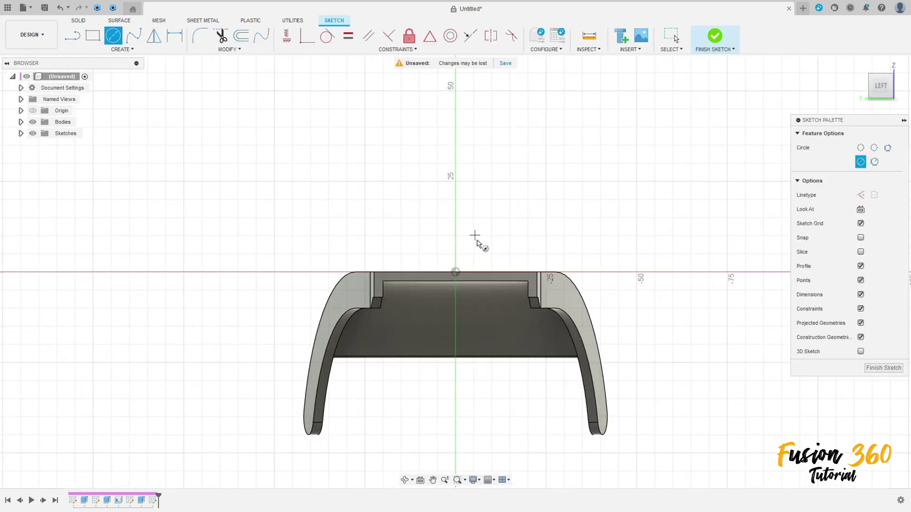
left_click(454, 273)
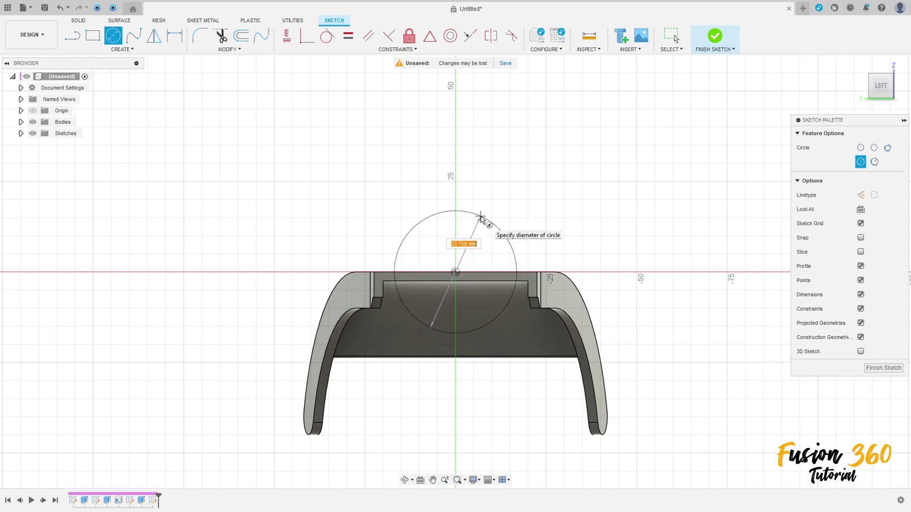
key("Return")
key("Escape")
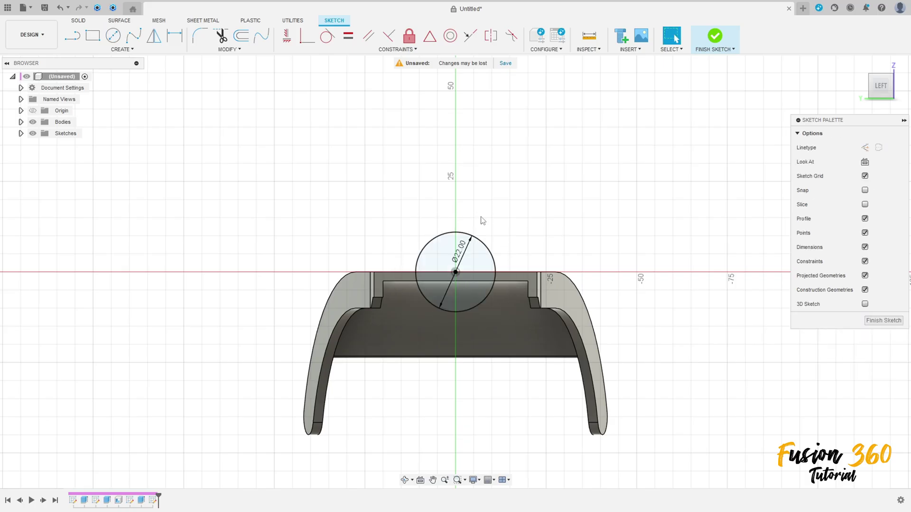
Step: Offset the 22 mm circle outward by 2.5 mm
left_click(241, 35)
left_click(486, 245)
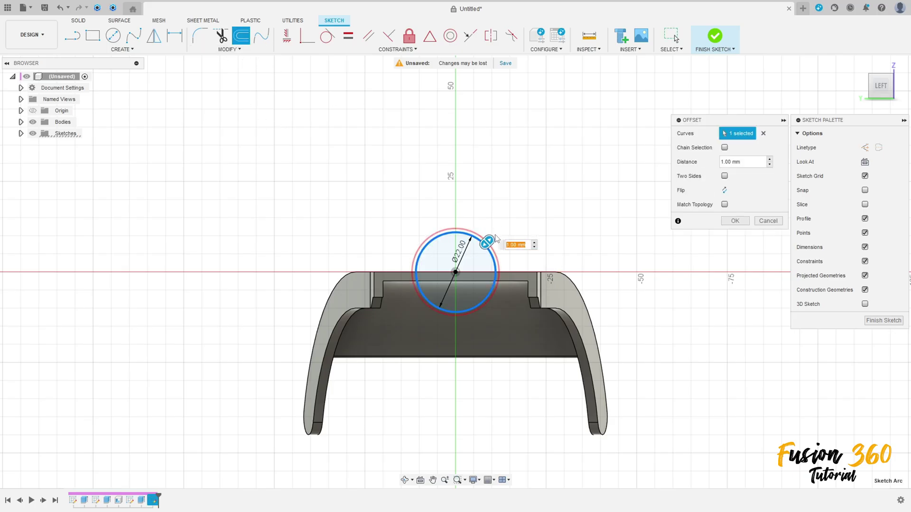
type("2.5")
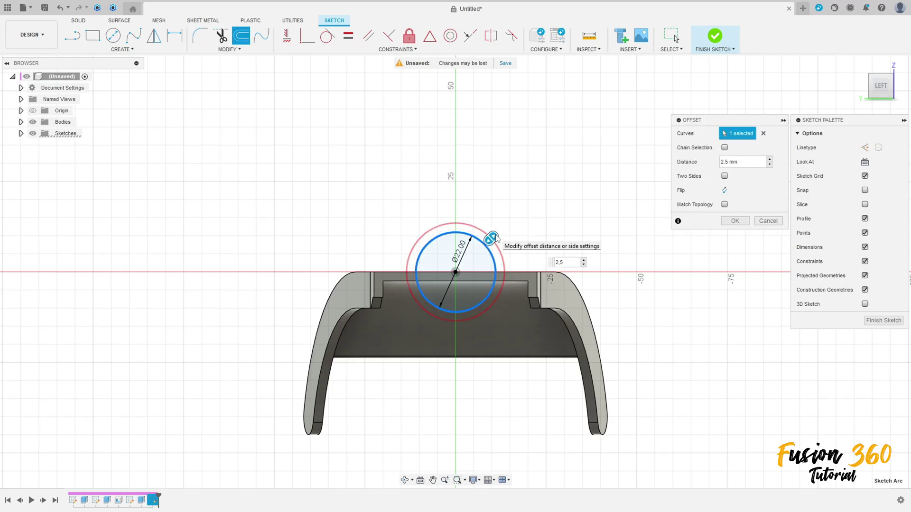
key("Return")
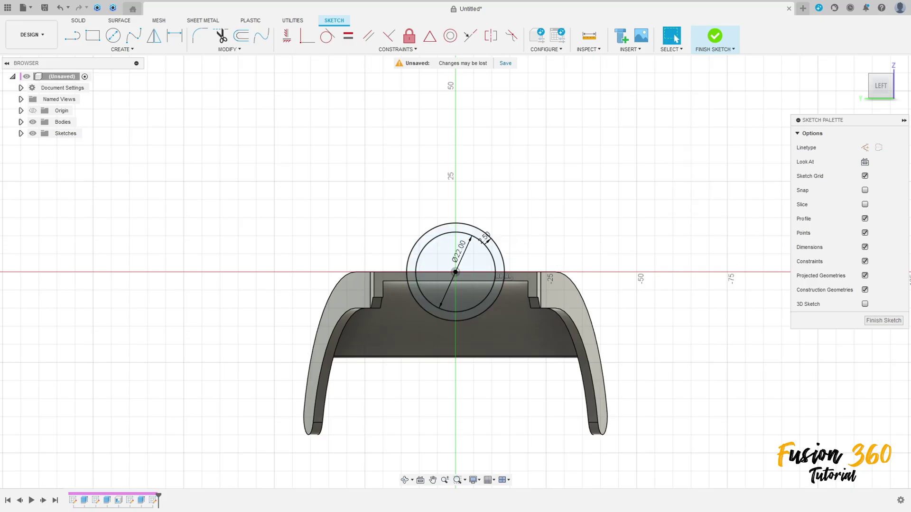
Step: Extrude the ring between the two concentric circles 100 mm along the part as a Join
left_click(714, 36)
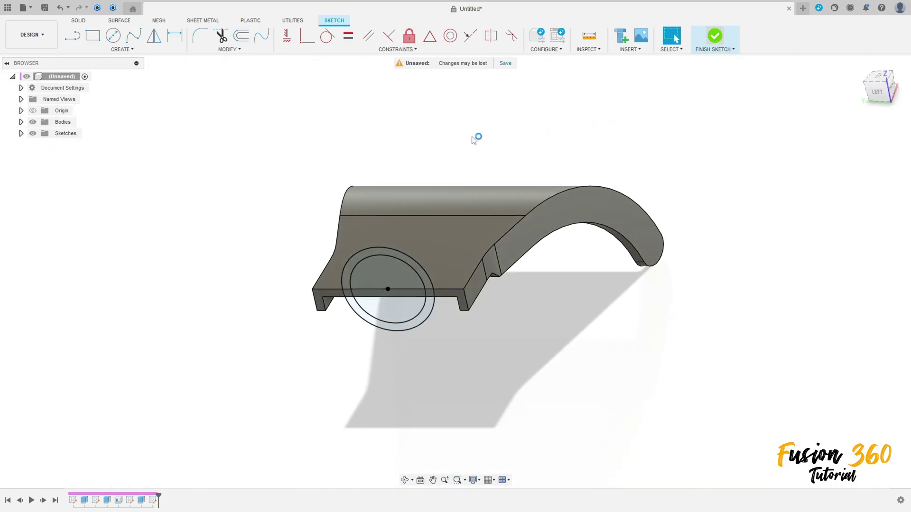
left_click(93, 36)
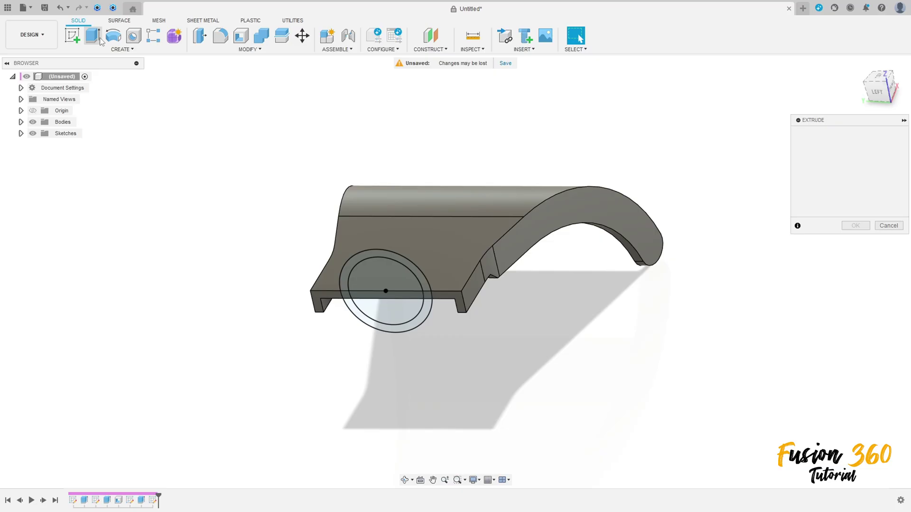
left_click(361, 258)
type("100")
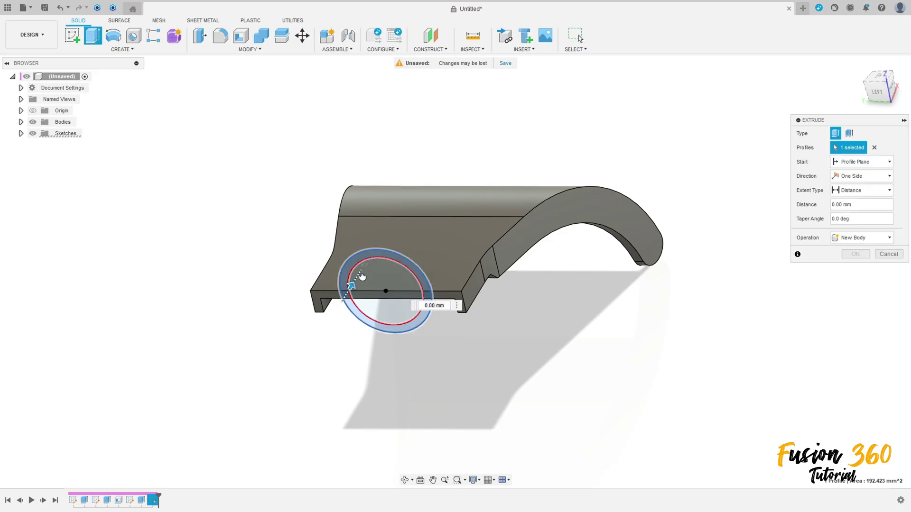
key("Return")
middle_click_drag(704, 195, 768, 203, "shift")
left_click(847, 241)
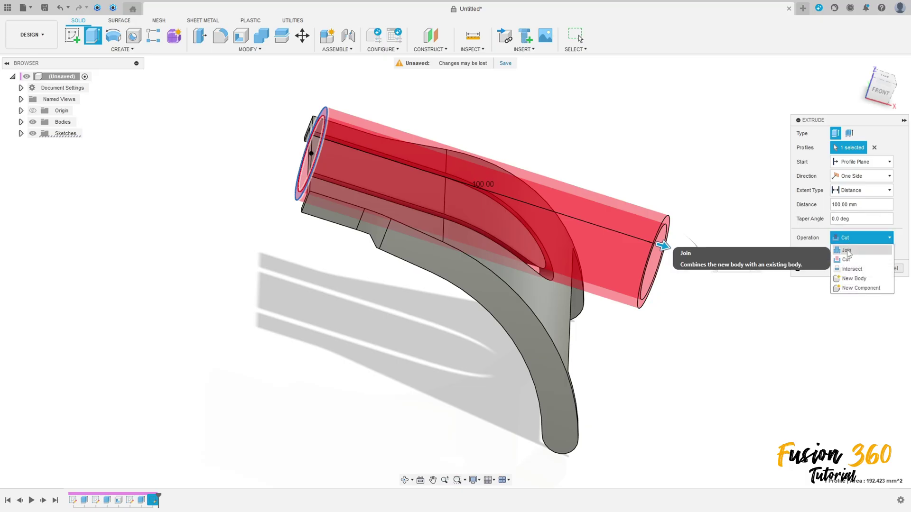
left_click(847, 250)
middle_click_drag(735, 264, 866, 262, "shift")
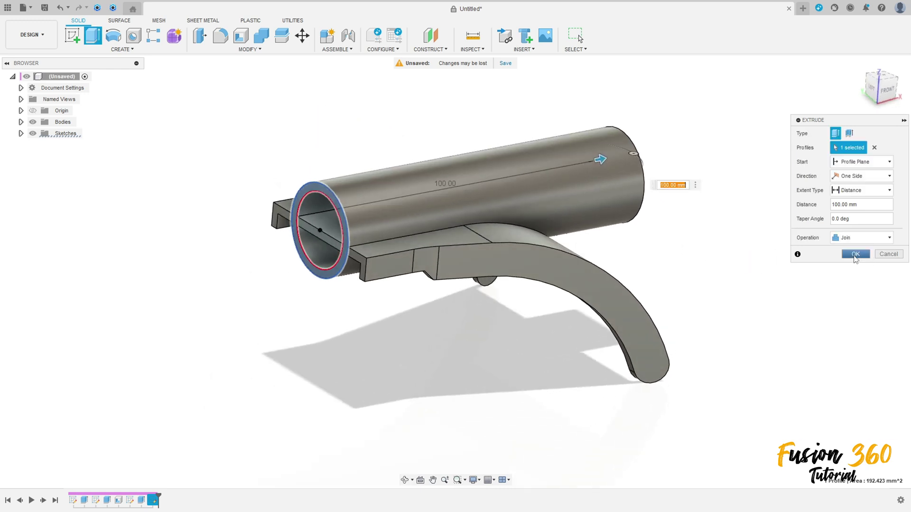
left_click(855, 255)
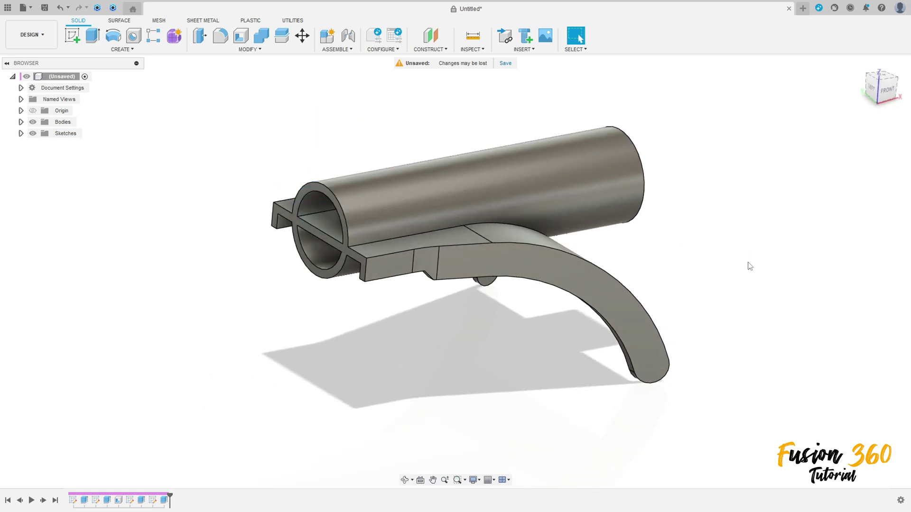
Step: Show Sketch4 and extrude its inner circle as a Cut with extent All to clear the tube's bore
left_click(859, 65)
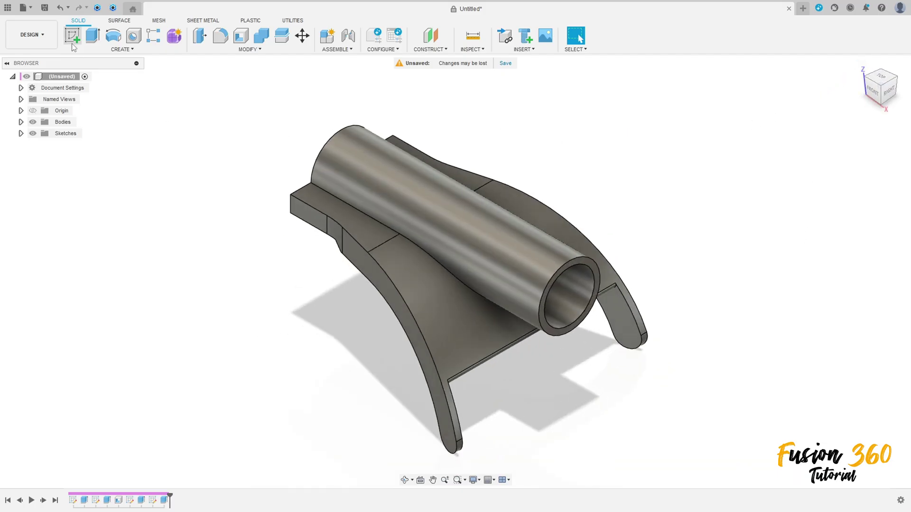
left_click(21, 133)
left_click(41, 179)
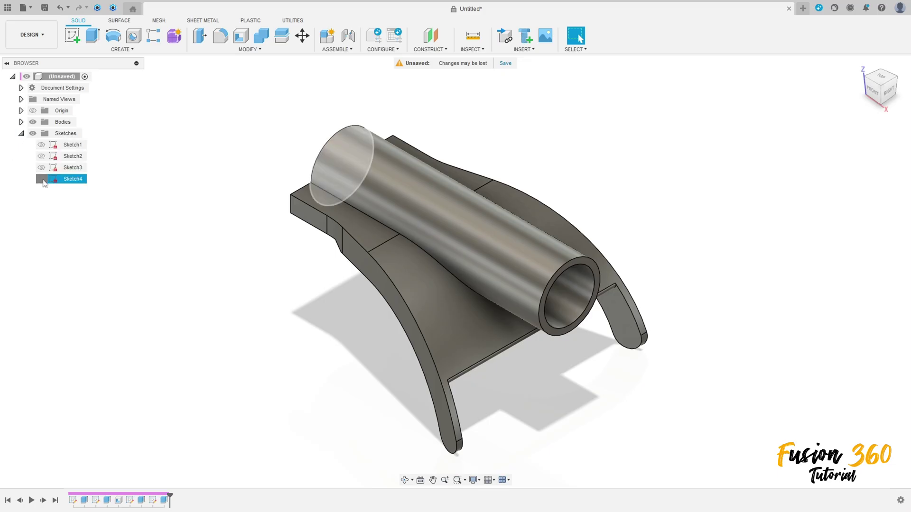
left_click(93, 36)
middle_click_drag(203, 187, 347, 167, "shift")
left_click(476, 270)
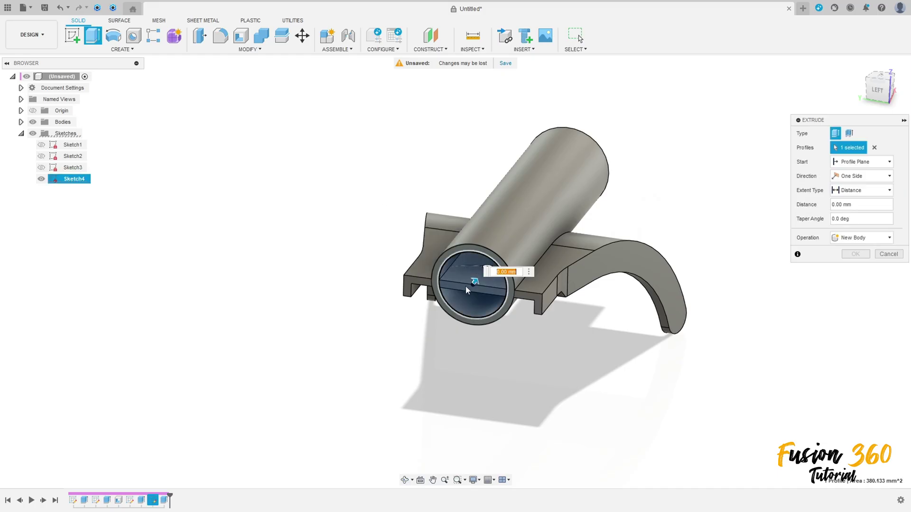
middle_click_drag(602, 204, 682, 214, "shift")
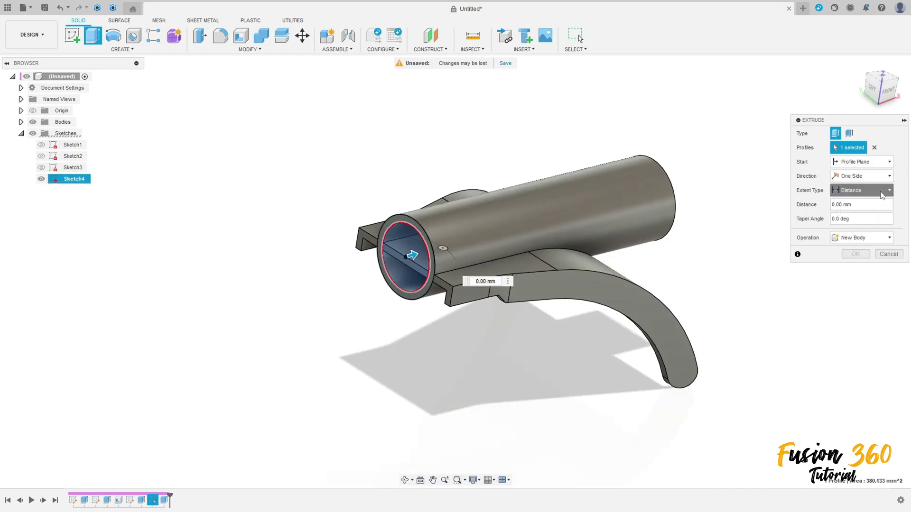
left_click(866, 190)
left_click(856, 221)
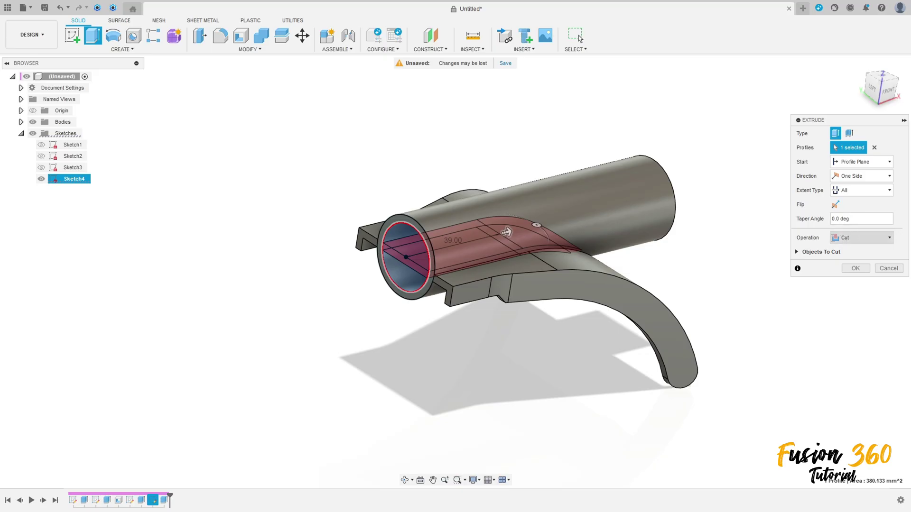
left_click(854, 269)
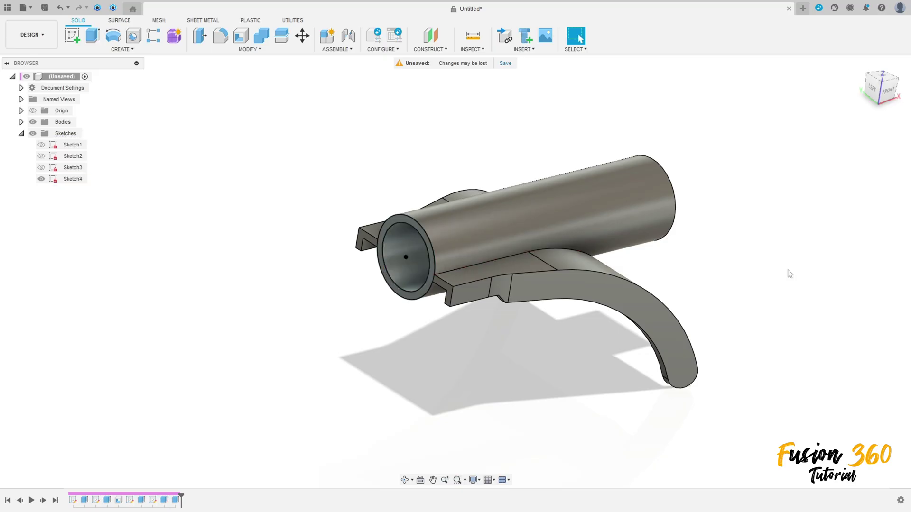
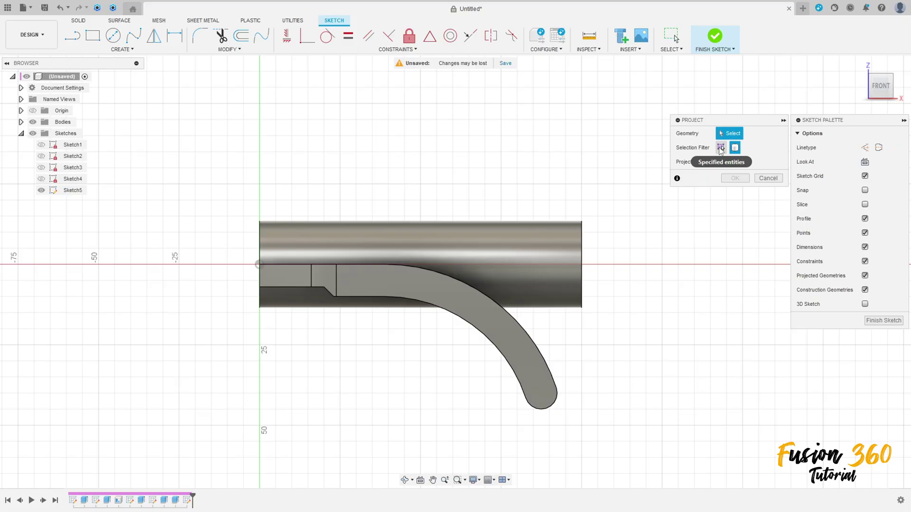
left_click(721, 148)
middle_click_drag(573, 208, 381, 271, "shift")
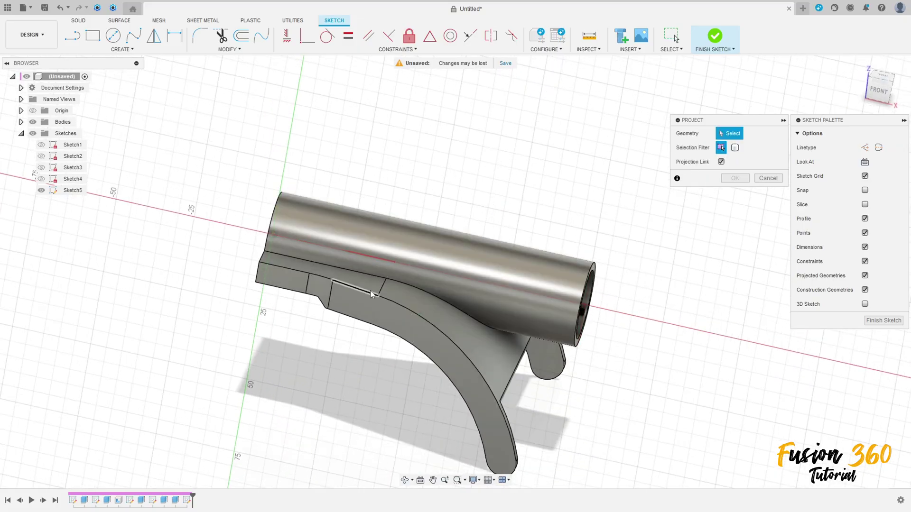
left_click(391, 227)
middle_click_drag(406, 238, 474, 223, "shift")
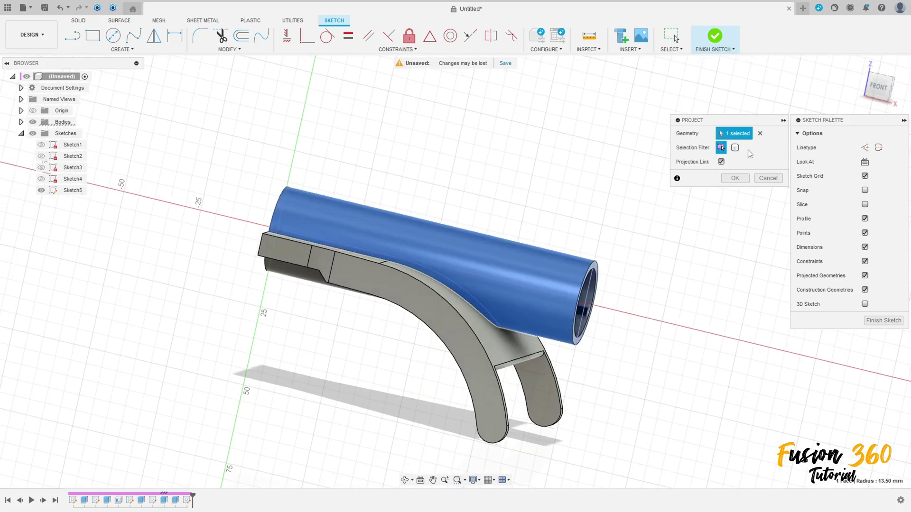
Step: Project the whole body's outline into the current sketch using the body selection filter
left_click(734, 148)
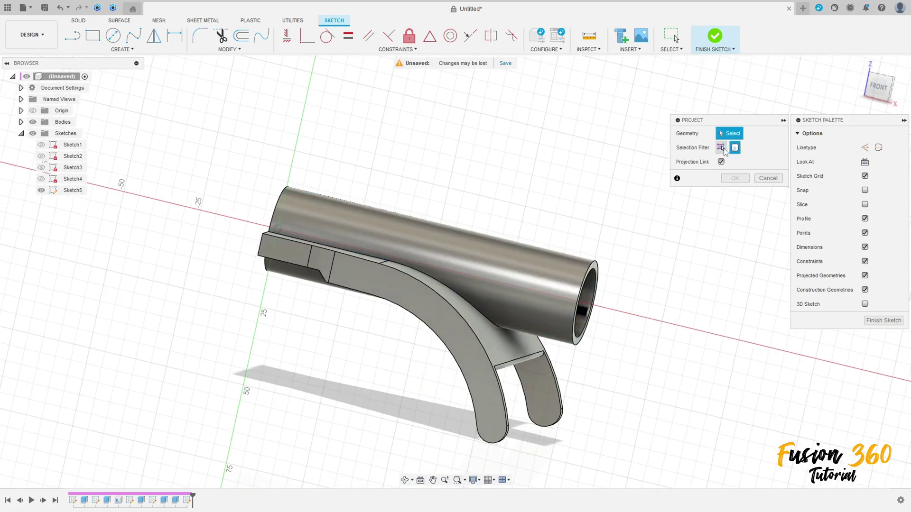
left_click(454, 267)
left_click(733, 178)
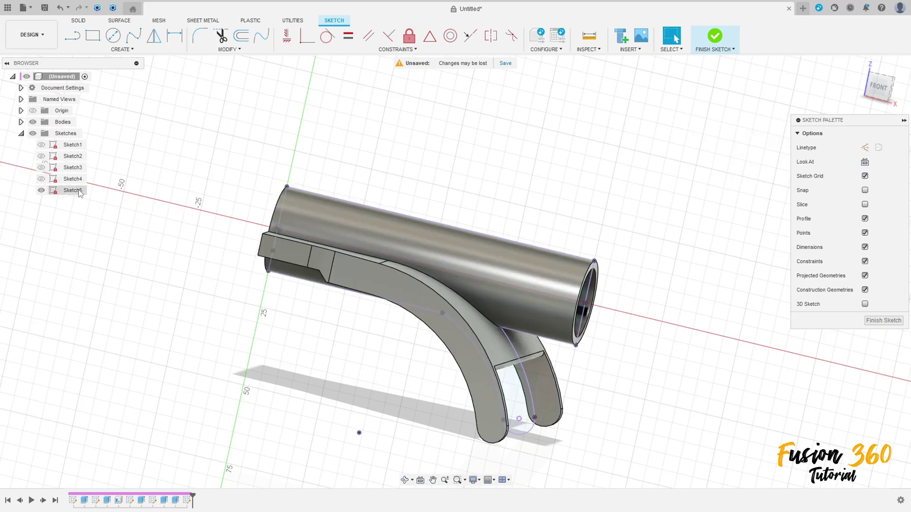
Step: Return to the front view, show Sketch1 and hide the bodies
left_click_drag(878, 92, 559, 145)
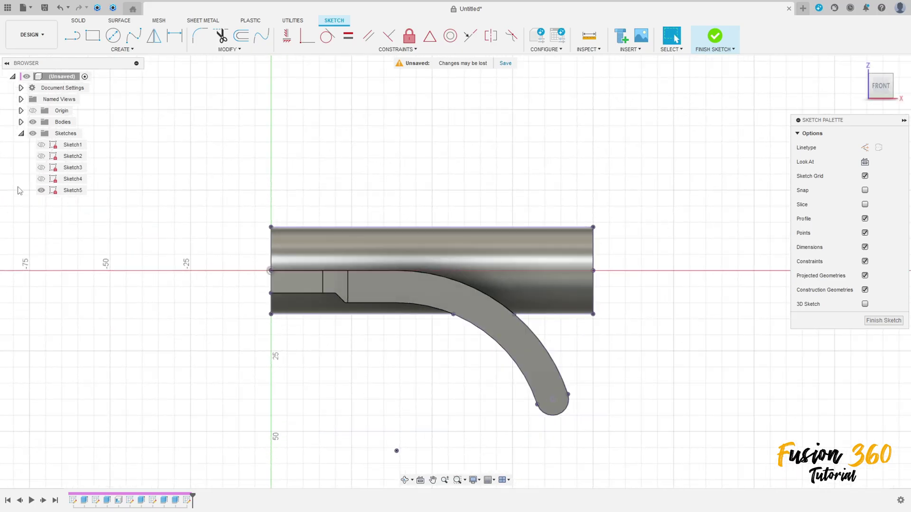
left_click(41, 145)
left_click(32, 122)
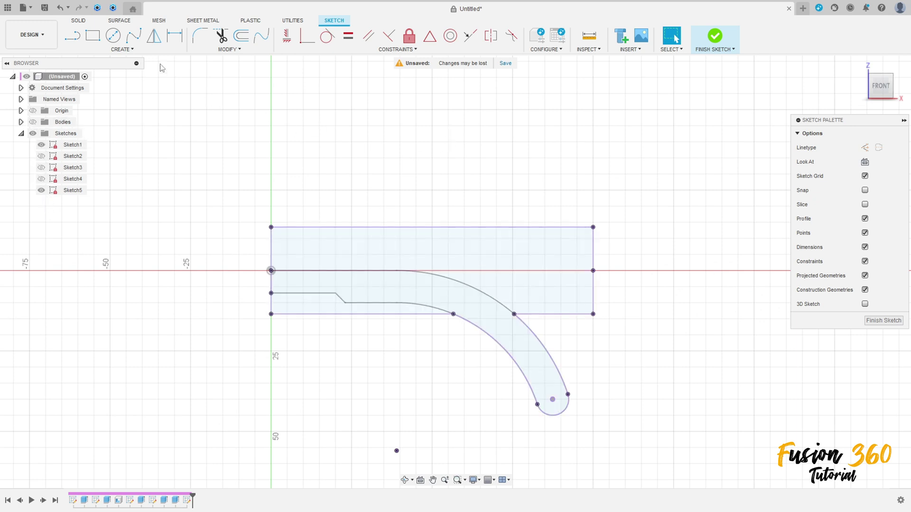
Step: Project Sketch1's upper straight line and the adjoining large outer arc into the current sketch as specified entities
left_click(123, 49)
left_click(180, 196)
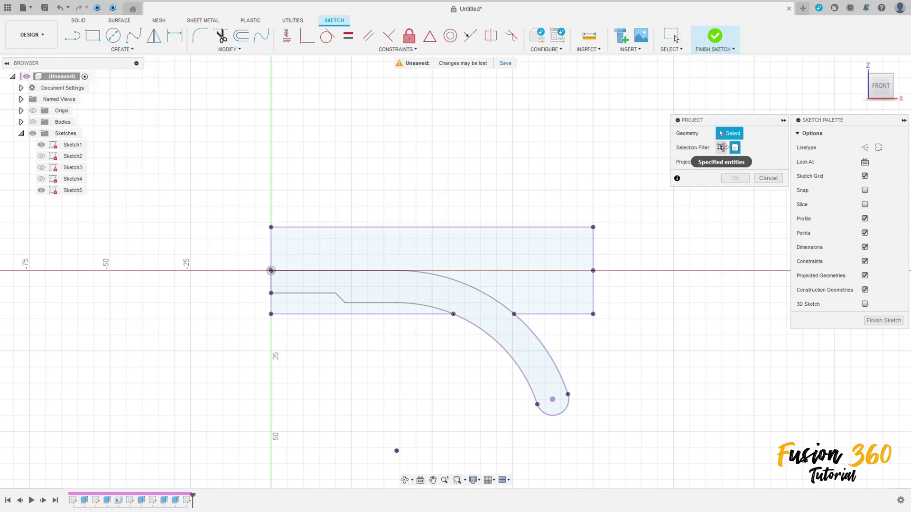
left_click(722, 148)
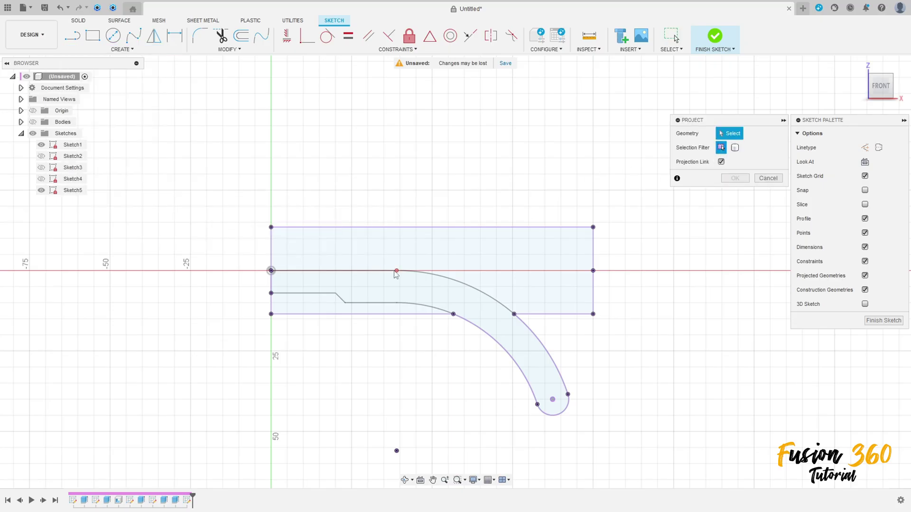
scroll(401, 272, "up", 2)
left_click(434, 274)
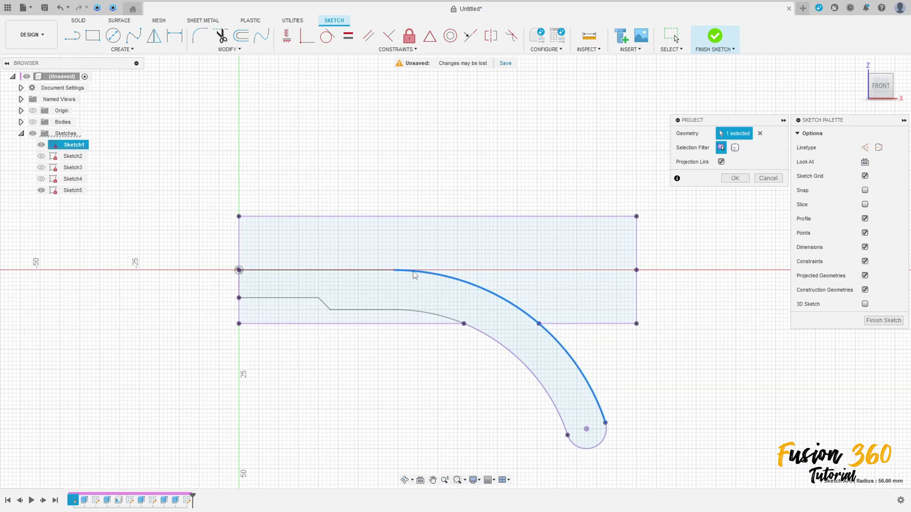
left_click(362, 273)
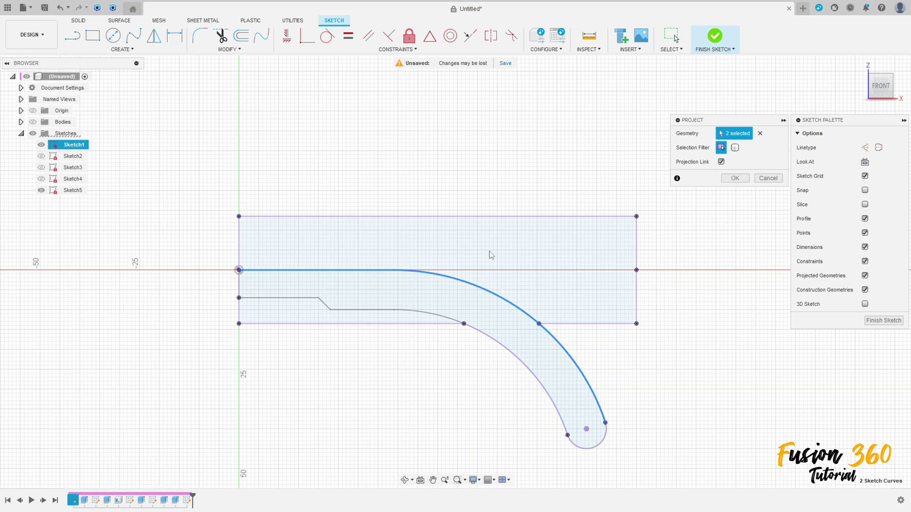
left_click(734, 178)
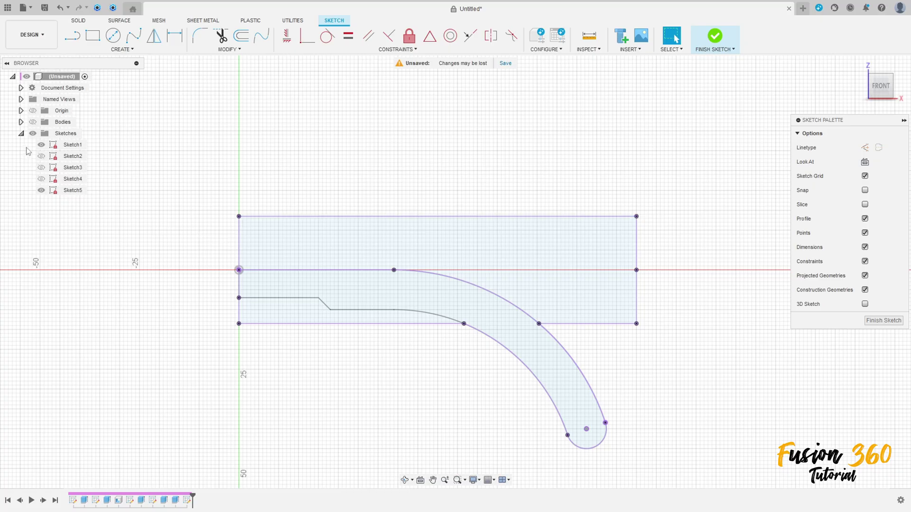
Step: Draw a 3-point arc from the tube's upper edge tangent to the projected straight line, ending about 7.8 mm before the line's end
scroll(403, 266, "up", 3)
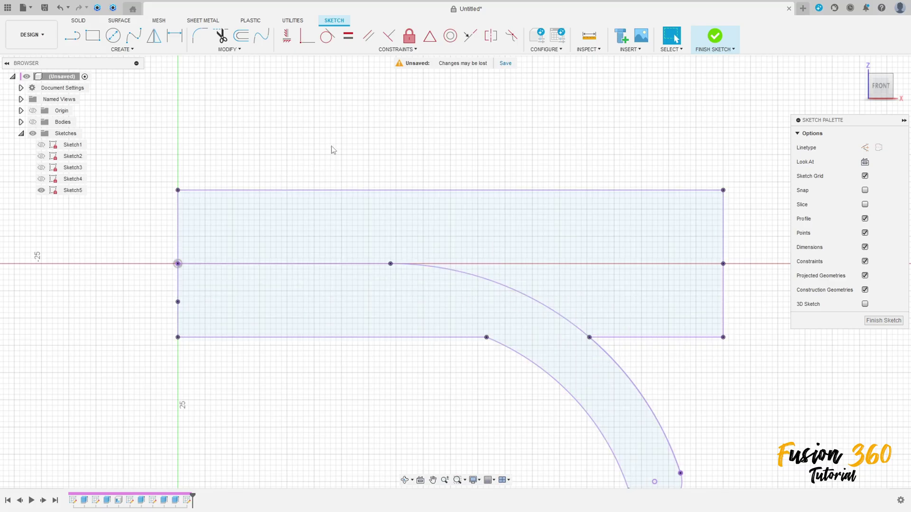
left_click(122, 49)
mouse_move(110, 88)
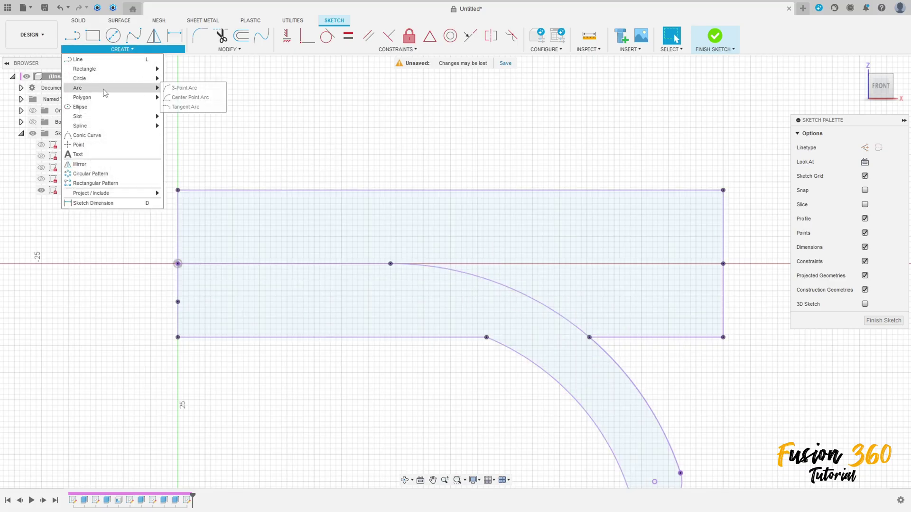
left_click(183, 88)
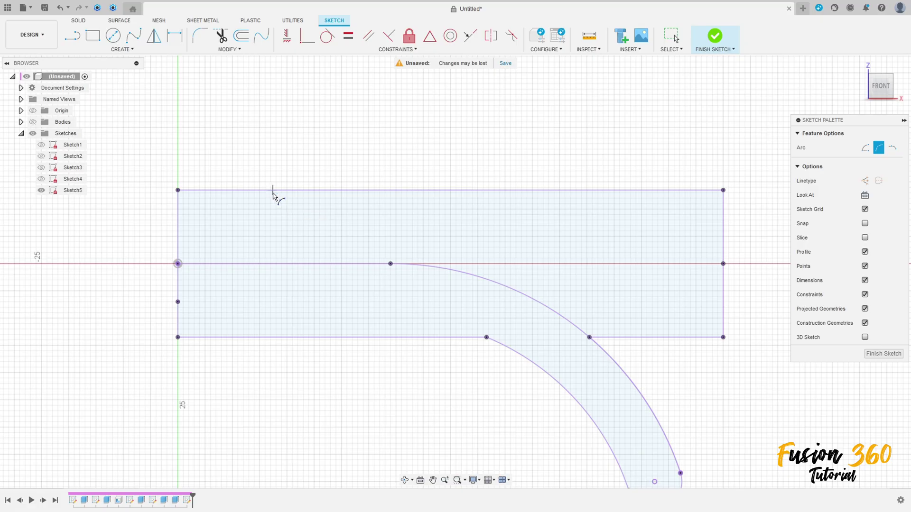
left_click(343, 263)
left_click(347, 272)
Step: Dimension the distance between the arc's lower endpoint and the start of the projected large arc to 5 mm
left_click(175, 35)
left_click(347, 265)
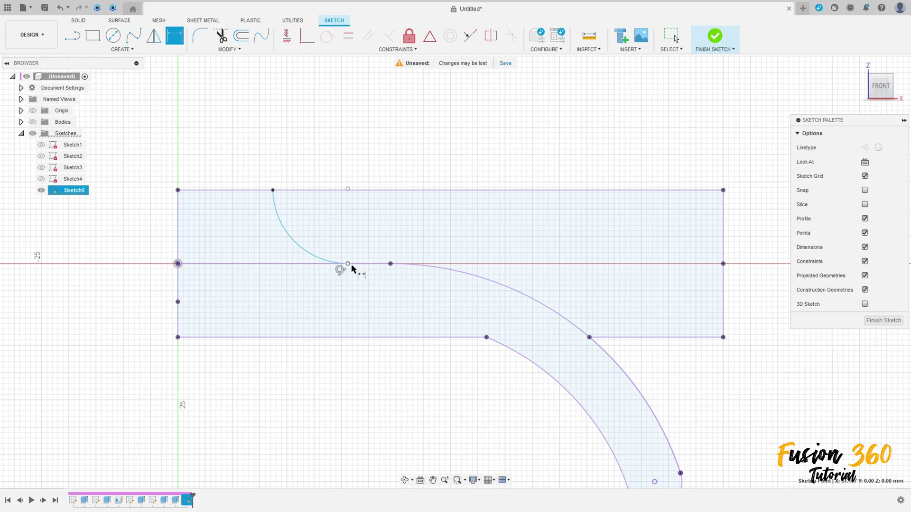
left_click(390, 263)
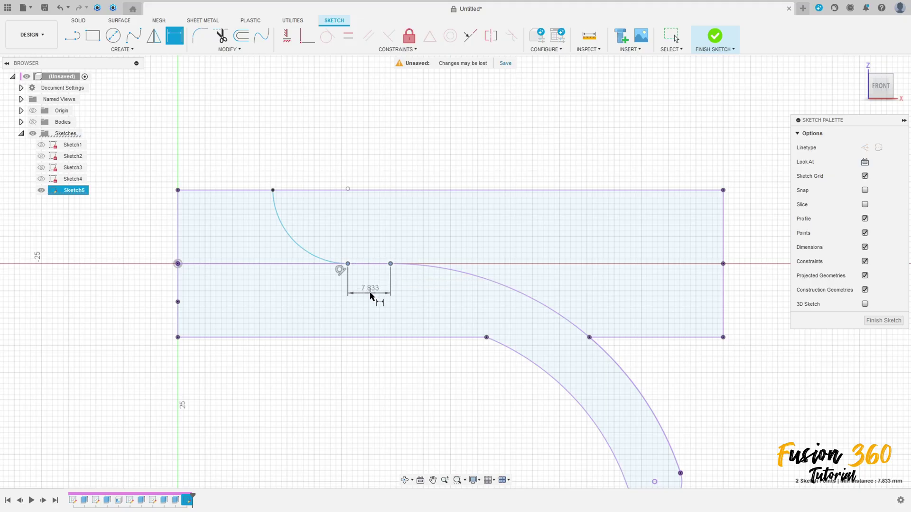
left_click(371, 293)
type("5")
key("Return")
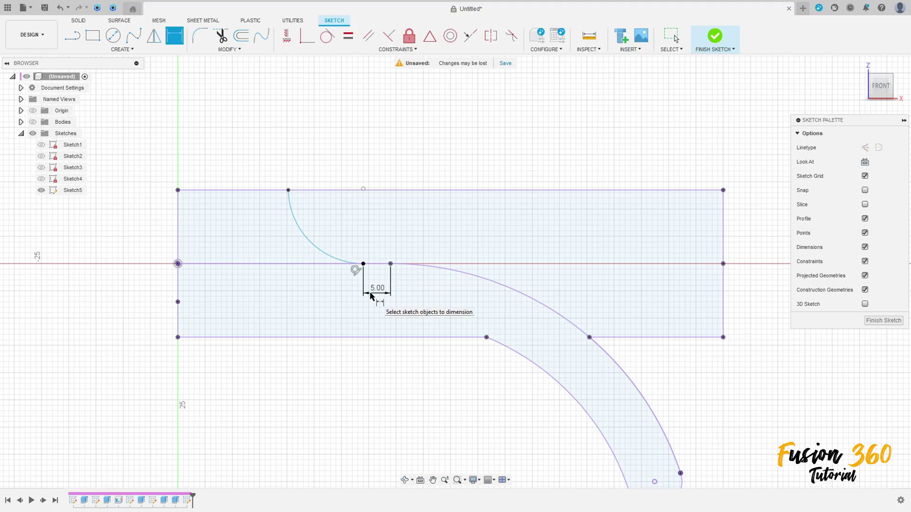
Step: Dimension the new arc's radius to 15 mm, and finish the sketch with the bodies shown again
left_click(311, 242)
left_click(333, 224)
type("1")
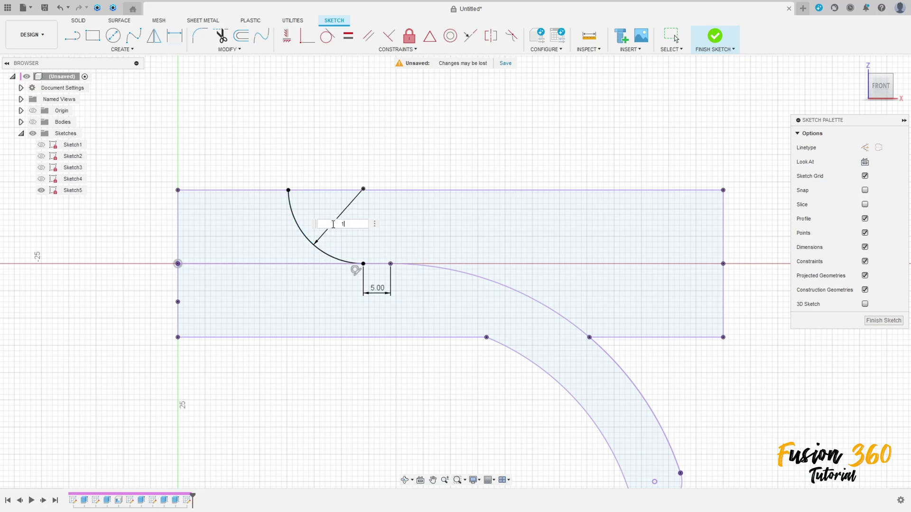
type("5")
key("Return")
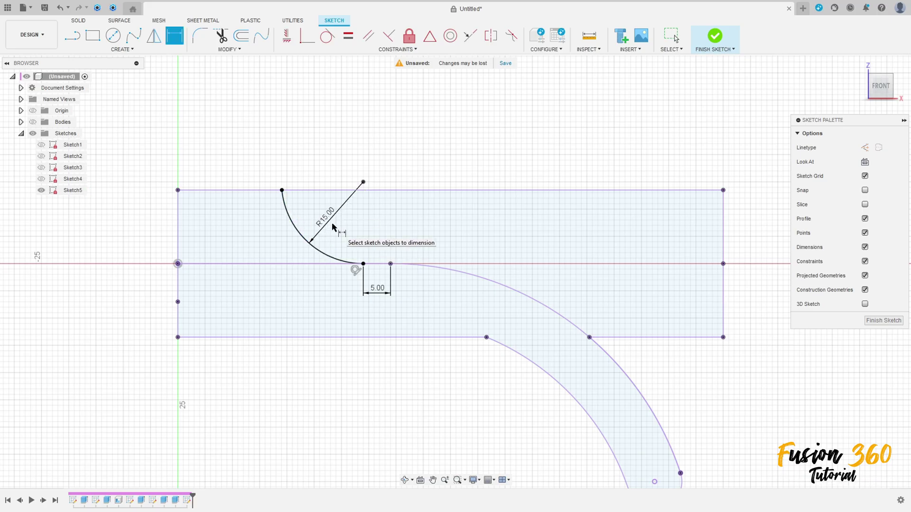
key("Escape")
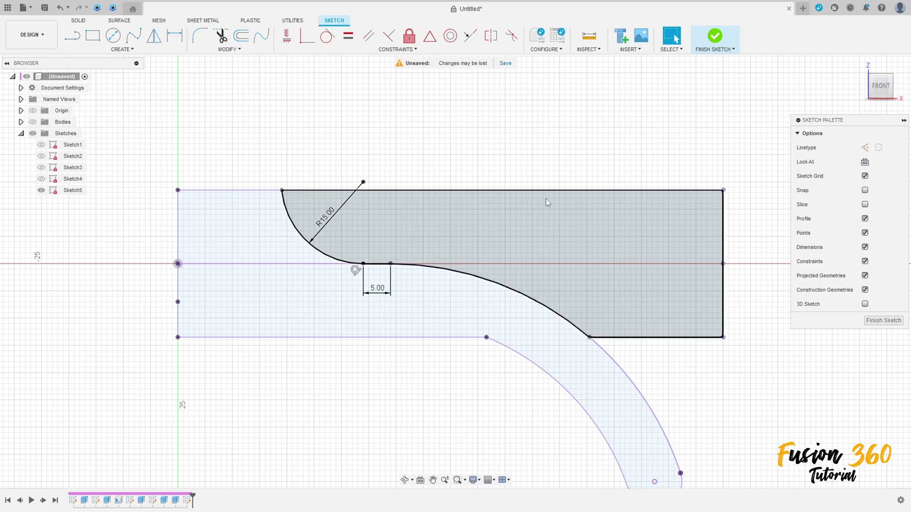
left_click(714, 36)
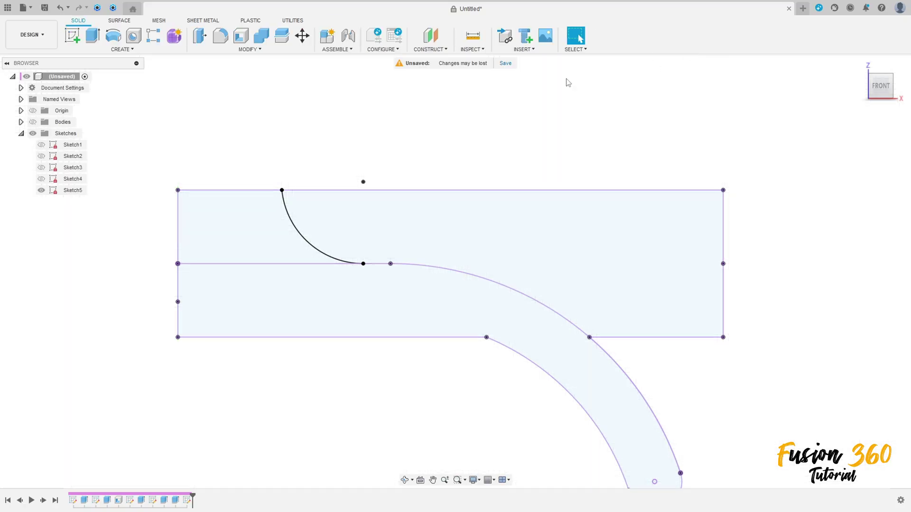
left_click(33, 122)
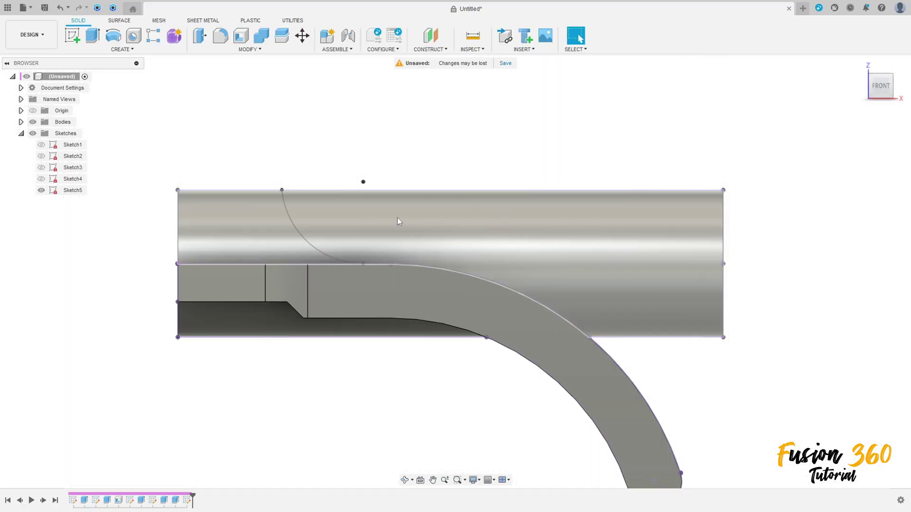
Step: Extrude the sketch region above the S-shaped curve at the tube's open end as a symmetric cut with extent All
left_click(92, 36)
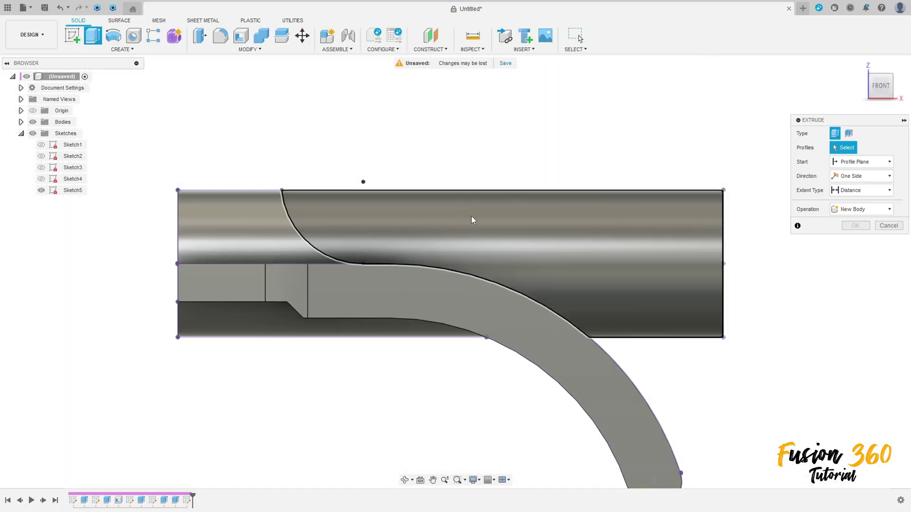
left_click(517, 229)
left_click(33, 122)
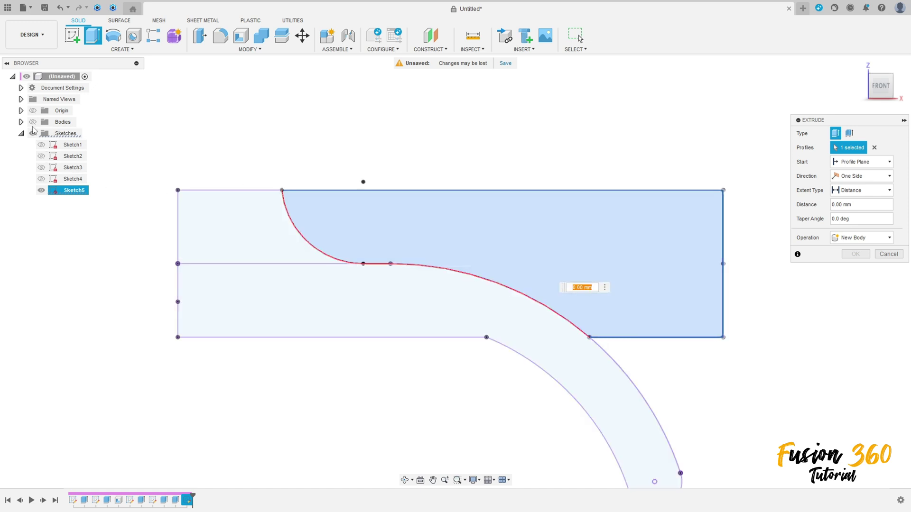
left_click(32, 122)
middle_click_drag(438, 142, 389, 152, "shift")
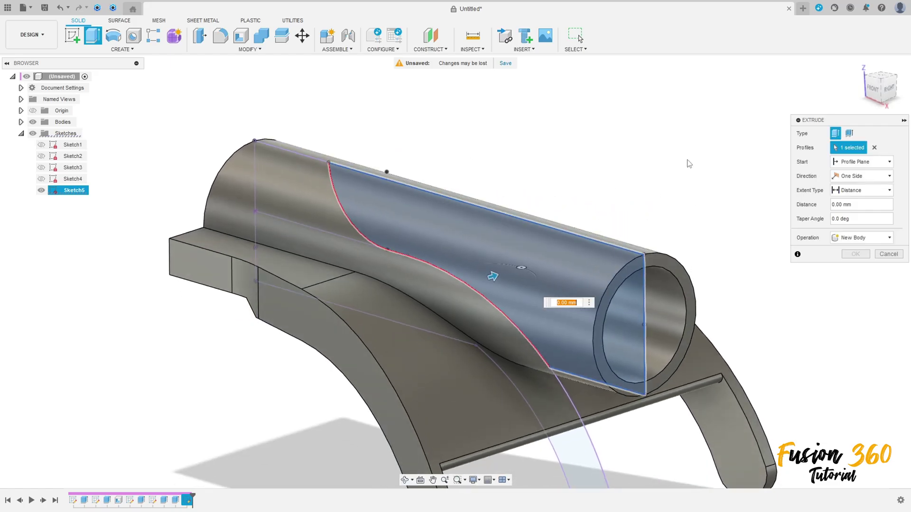
left_click(854, 176)
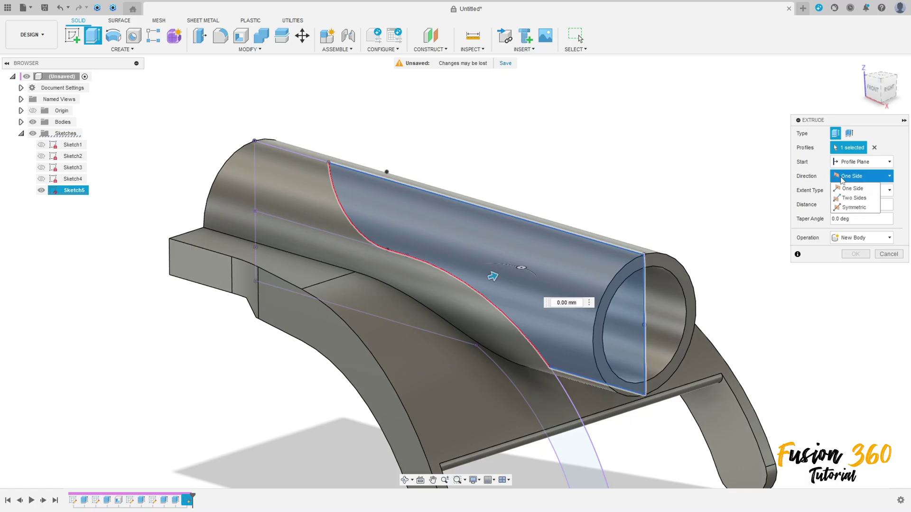
left_click(850, 208)
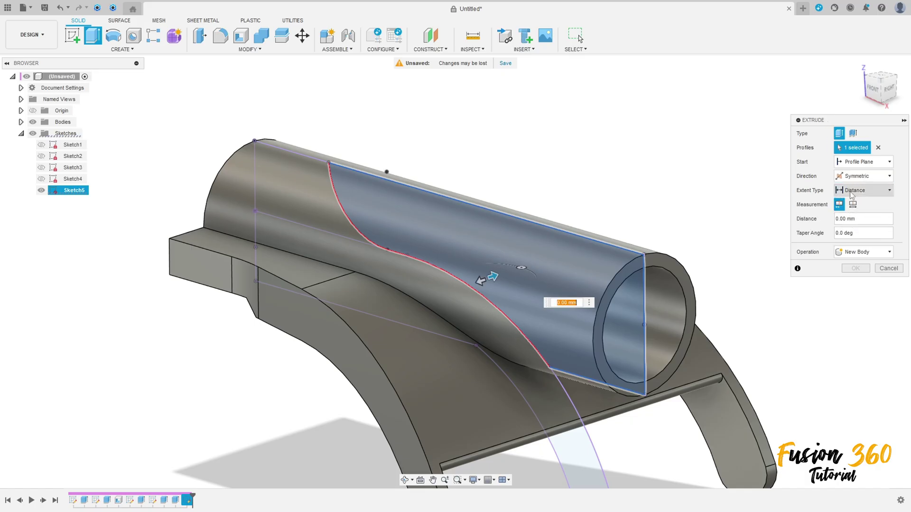
left_click(851, 190)
left_click(845, 212)
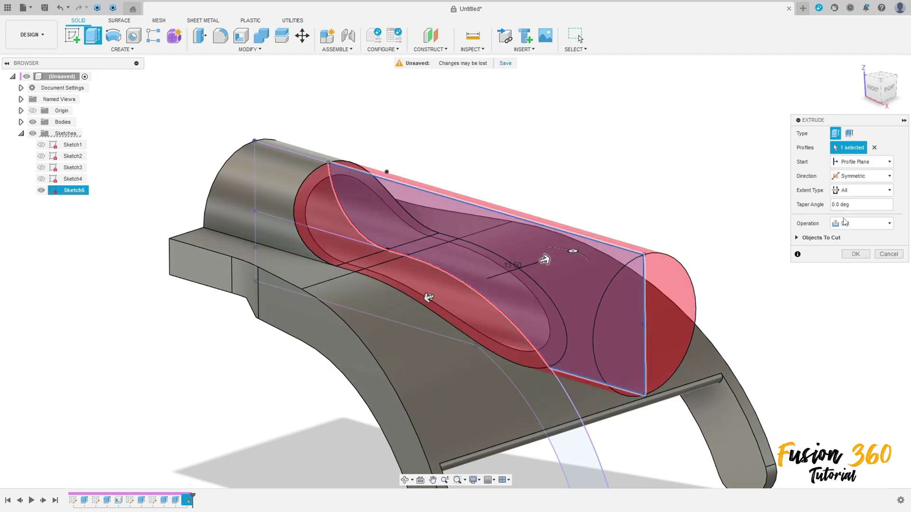
left_click(855, 255)
scroll(733, 256, "down", 2)
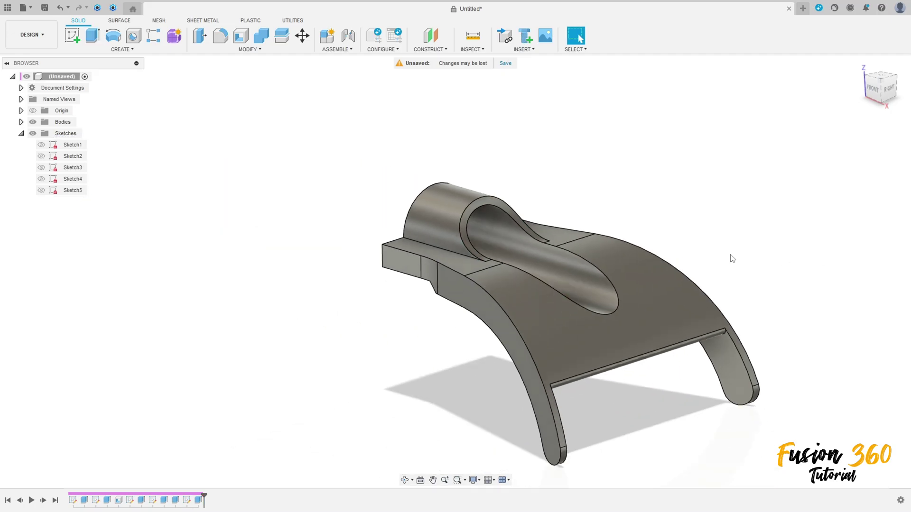
middle_click_drag(733, 257, 399, 263)
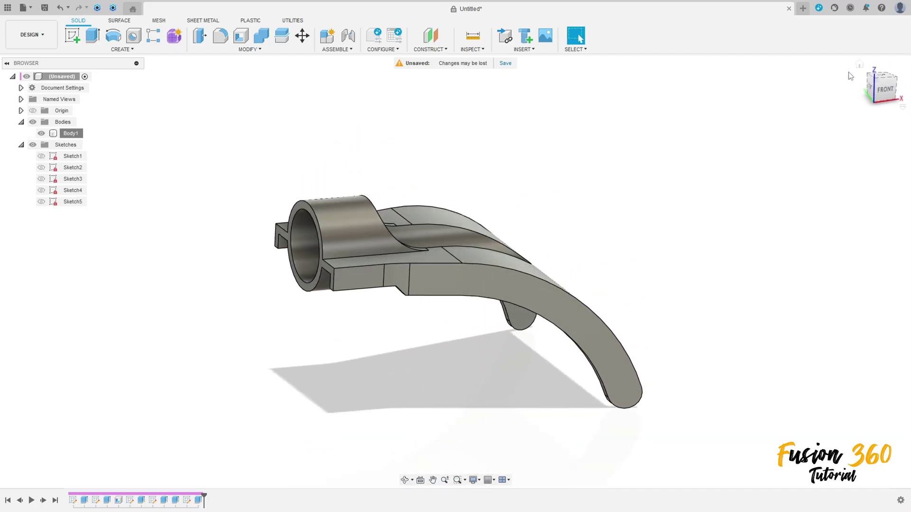
middle_click_drag(849, 78, 250, 135, "shift")
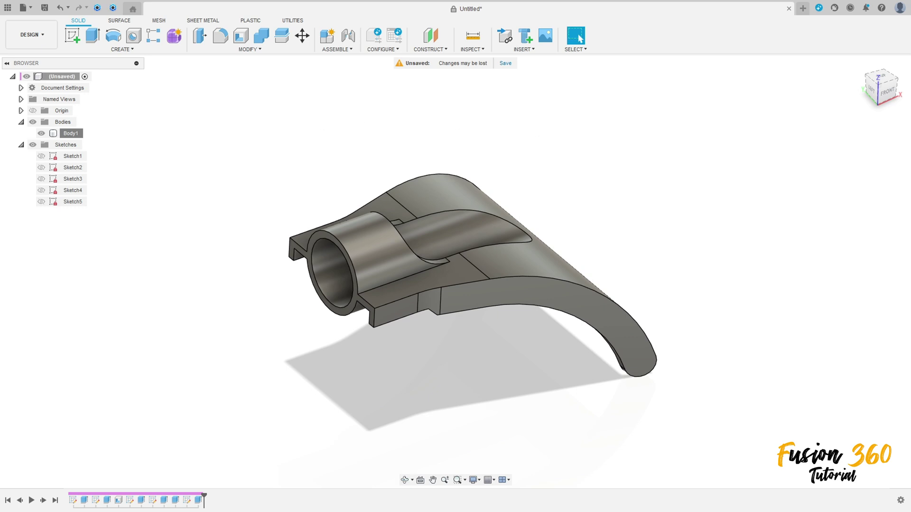